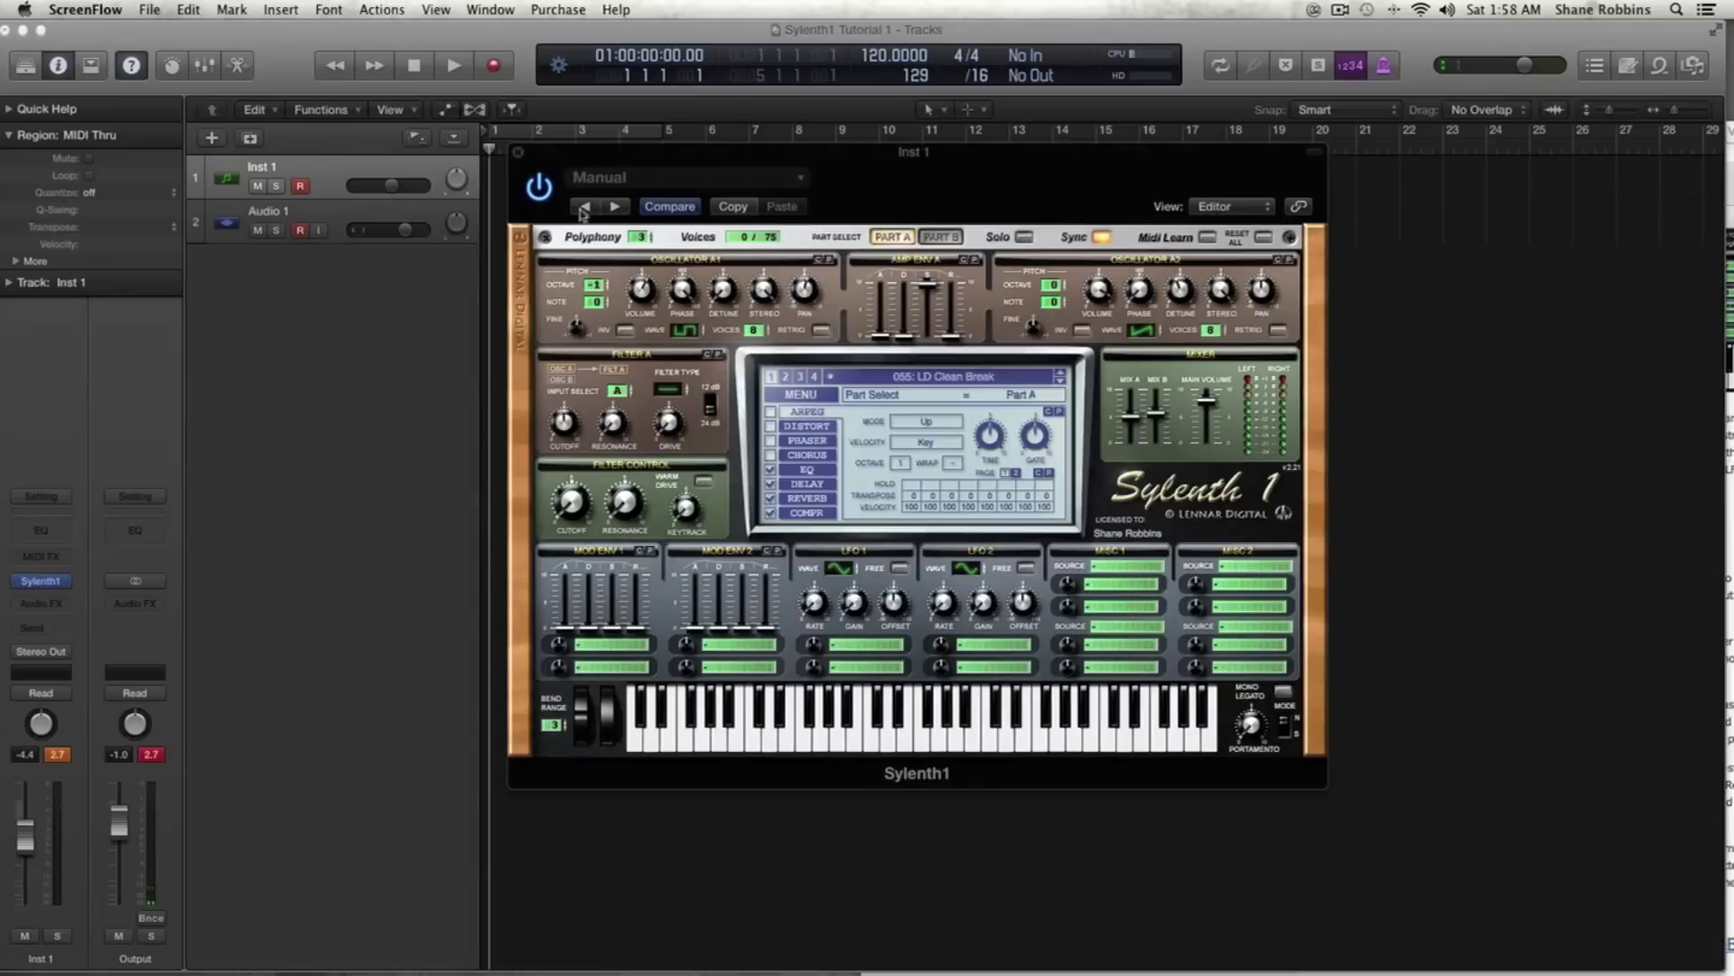
- Flip between Part A and Part B to compare them, ending on Part A
{"action": "left_click", "coordinate": [949, 240]}
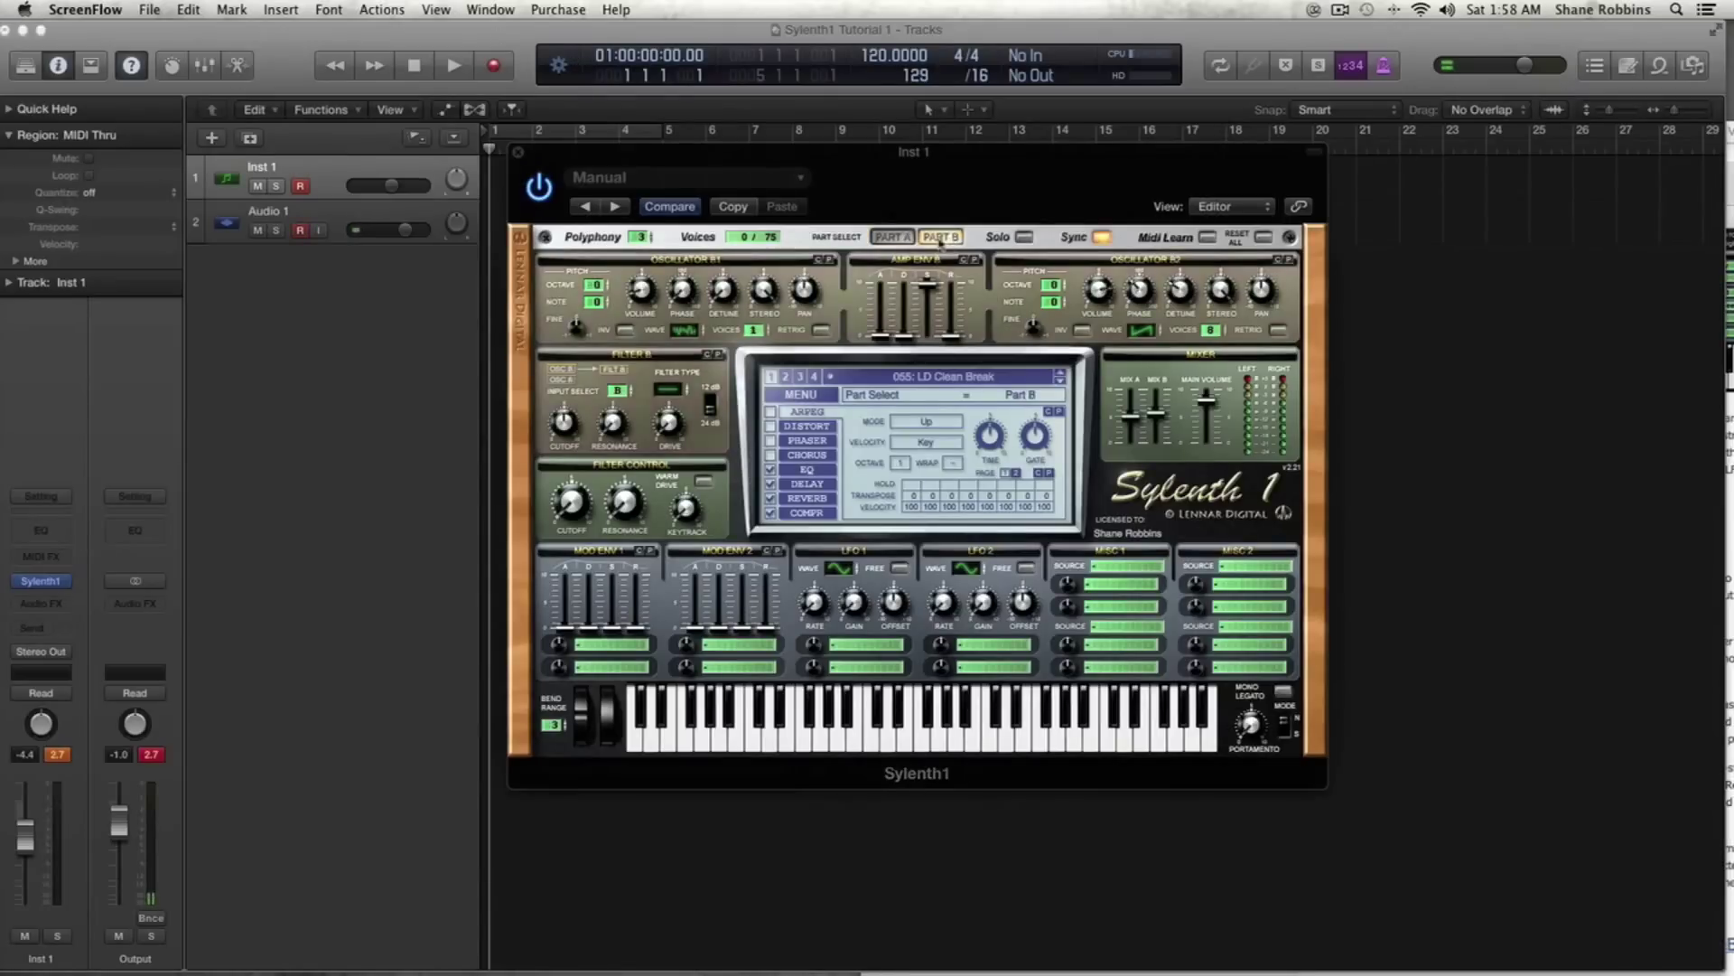
{"action": "left_click", "coordinate": [917, 239]}
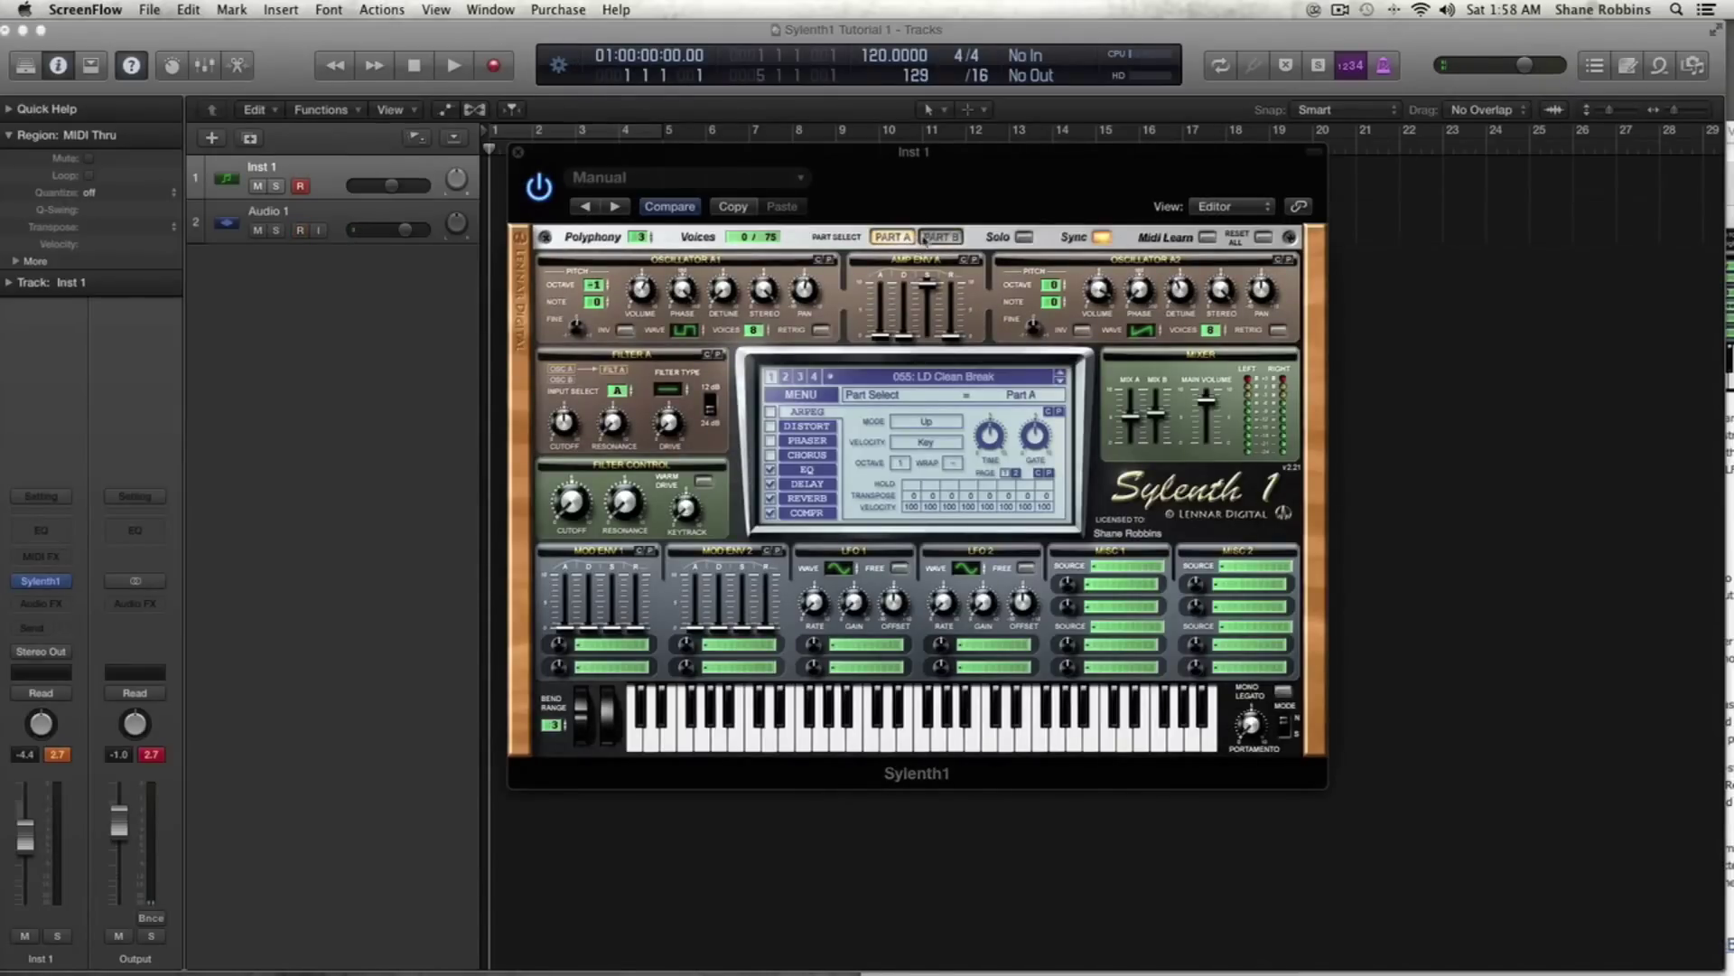
{"action": "left_click", "coordinate": [934, 242]}
{"action": "left_click", "coordinate": [905, 240]}
- Set Sylenth1's polyphony to a single voice after briefly trying 3 voices
{"action": "left_click_drag", "start_coordinate": [637, 239], "coordinate": [640, 260]}
{"action": "left_click_drag", "start_coordinate": [642, 242], "coordinate": [637, 326]}
{"action": "left_click_drag", "start_coordinate": [644, 239], "coordinate": [643, 251]}
- On Part A, toggle Solo on and off, then set Mix B to 0 and Mix A to 5.17
{"action": "left_click", "coordinate": [892, 242]}
{"action": "left_click", "coordinate": [892, 242]}
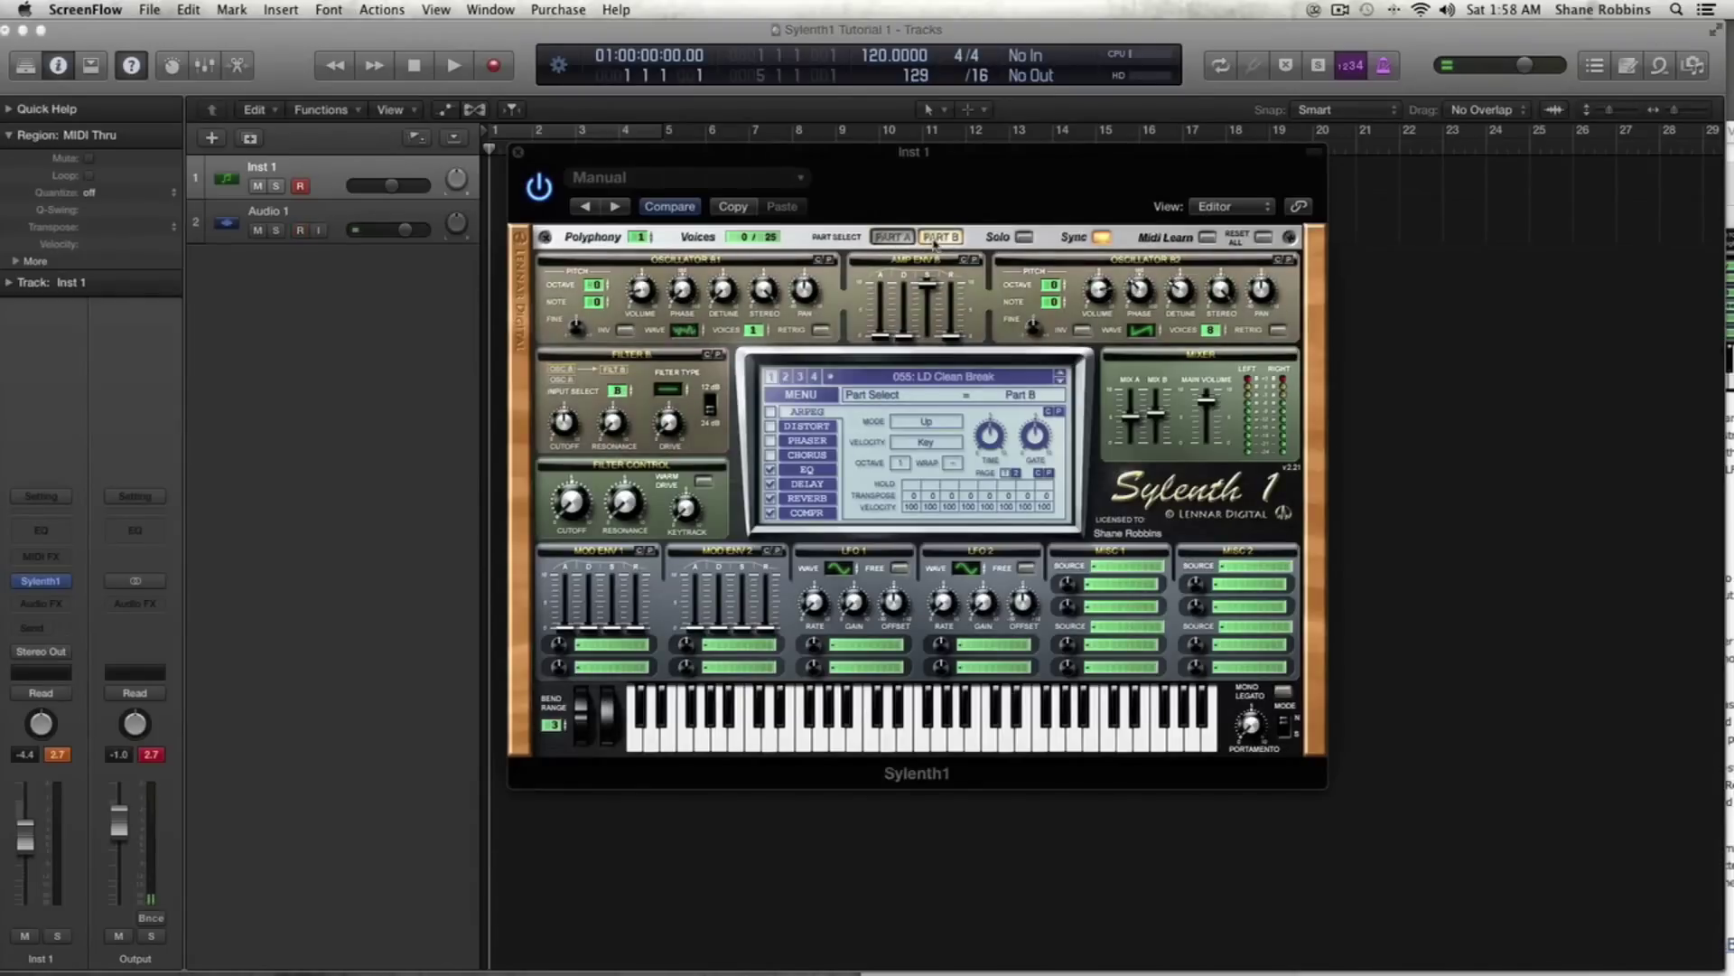
{"action": "left_click", "coordinate": [1023, 238]}
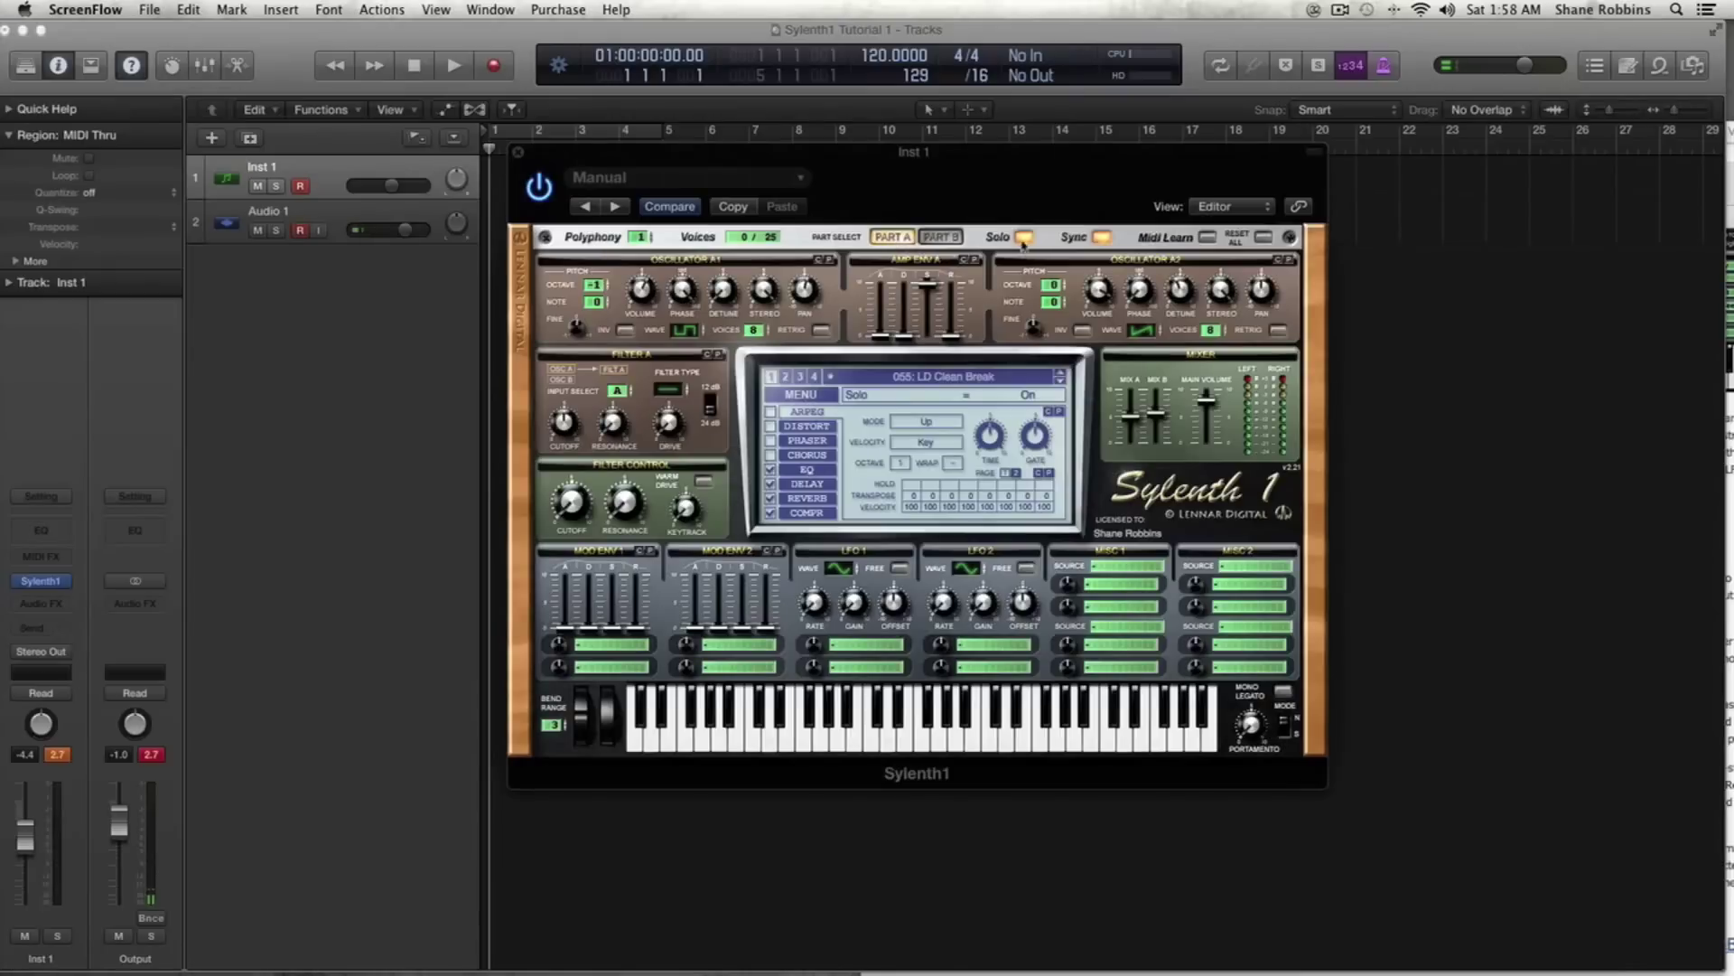
{"action": "left_click", "coordinate": [1023, 238]}
{"action": "left_click_drag", "start_coordinate": [1156, 405], "coordinate": [1164, 540]}
{"action": "mouse_move", "coordinate": [1157, 443]}
{"action": "left_mouse_down"}
{"action": "mouse_move", "coordinate": [1158, 405]}
{"action": "mouse_move", "coordinate": [1131, 447]}
{"action": "mouse_move", "coordinate": [1134, 418]}
{"action": "left_mouse_up"}
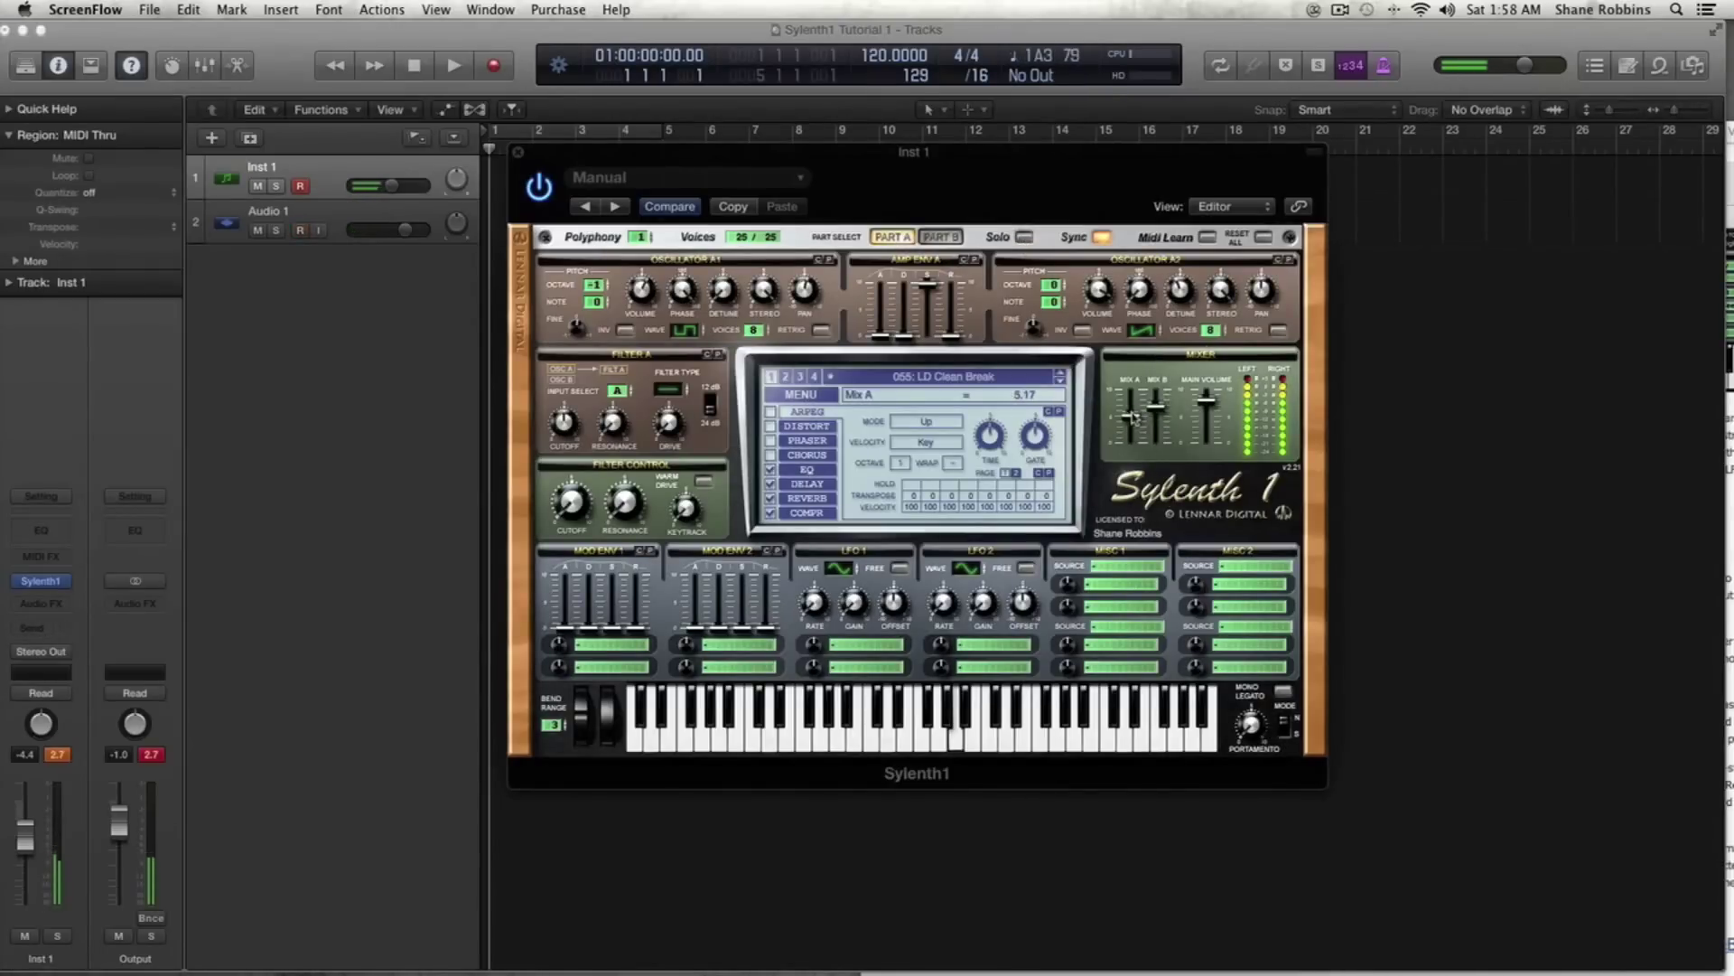
- Solo the part, move editing to Part B, and switch Solo off
{"action": "left_click", "coordinate": [1028, 239]}
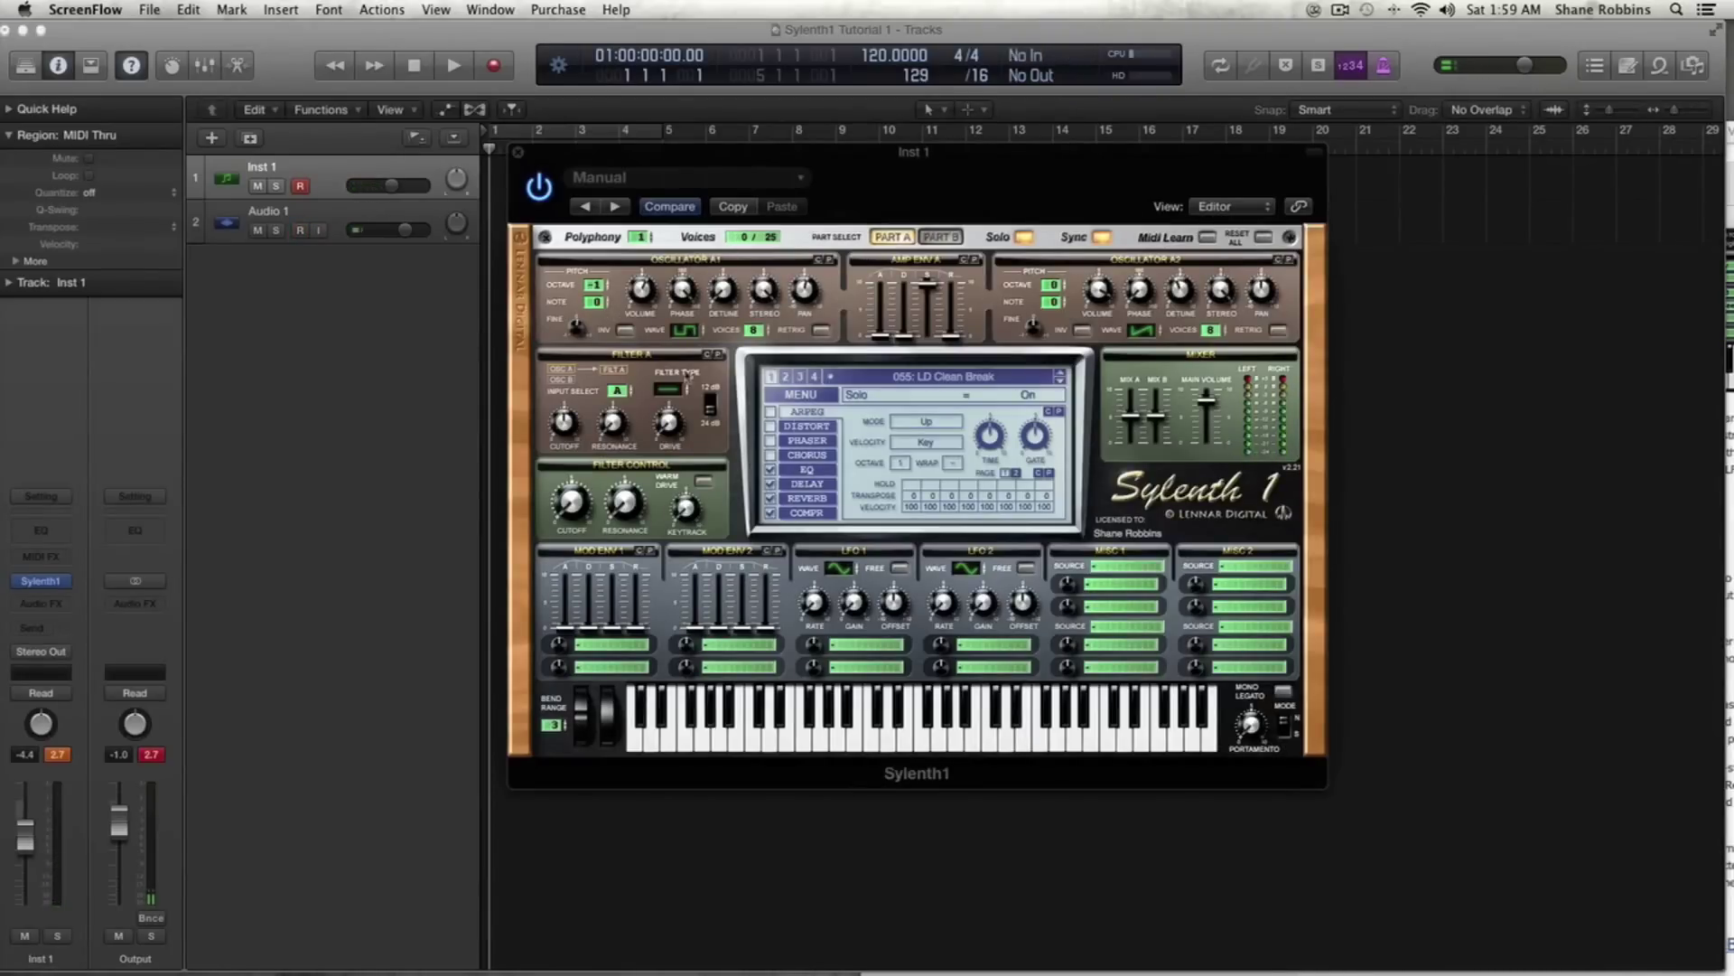
{"action": "left_click", "coordinate": [956, 239]}
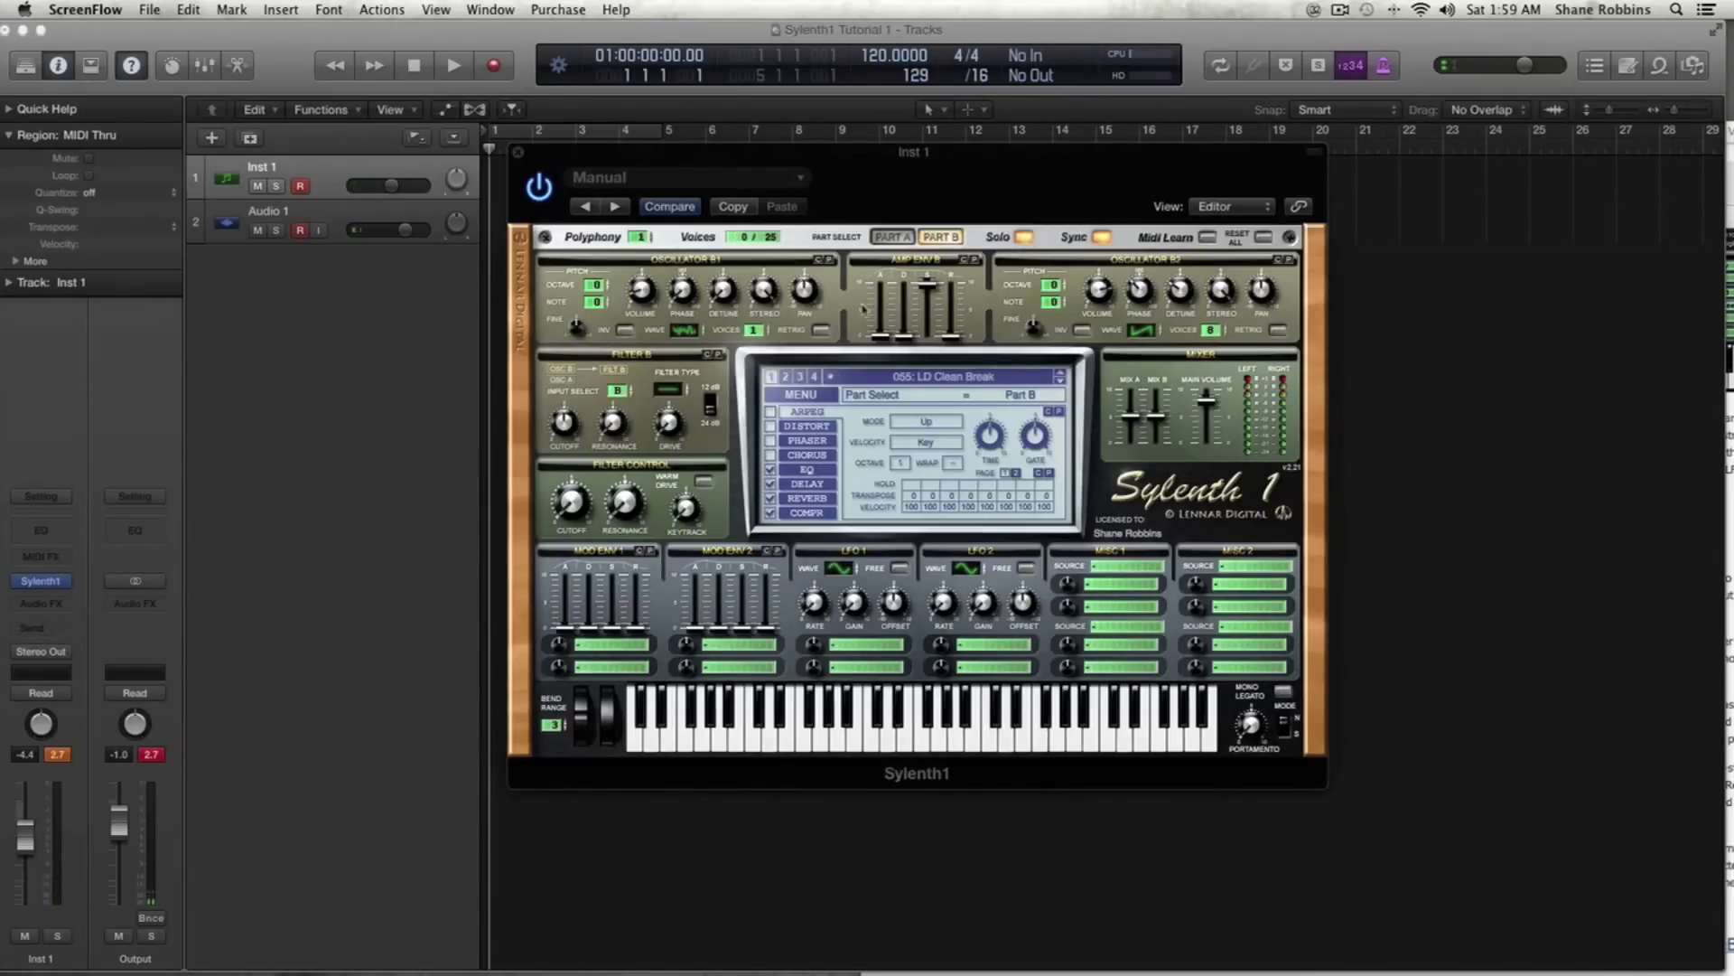
{"action": "left_click", "coordinate": [1026, 238]}
- Return to Part A and set polyphony to 2 voices after briefly raising it to about 10
{"action": "left_click", "coordinate": [894, 238]}
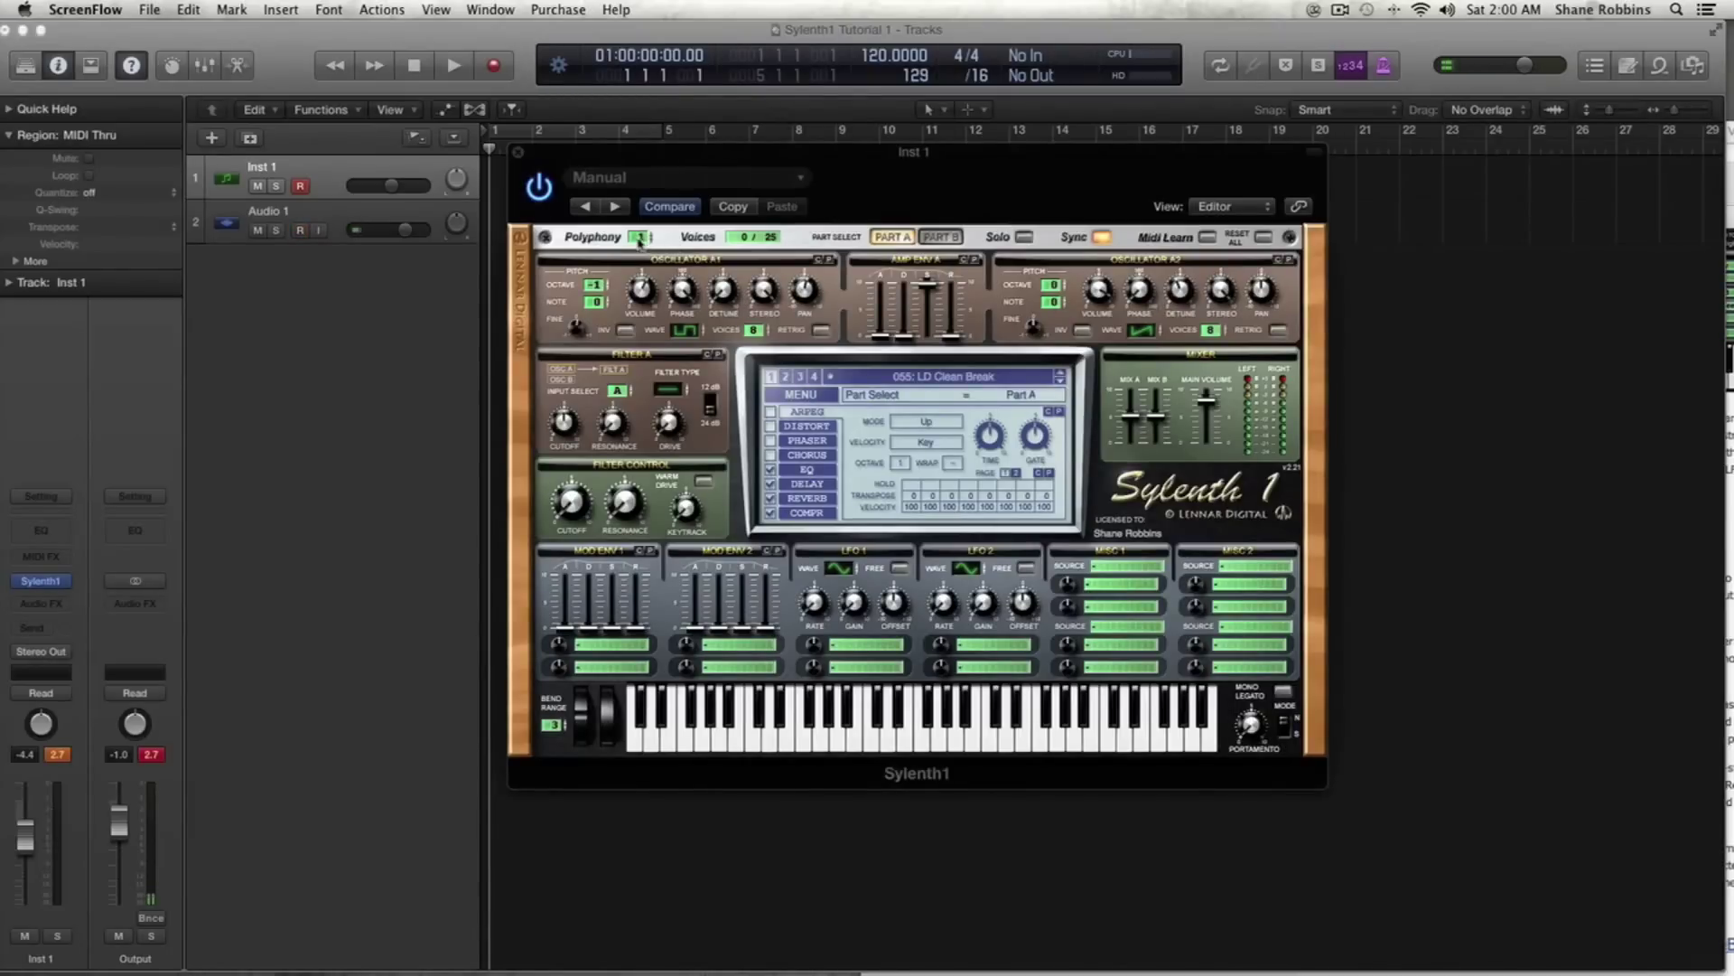
{"action": "left_click_drag", "start_coordinate": [641, 237], "coordinate": [644, 309]}
{"action": "left_click_drag", "start_coordinate": [638, 237], "coordinate": [641, 286]}
- Check Filter A's Bypass type and step oscillator A1's wave through Sine to Triangle
{"action": "left_click", "coordinate": [672, 391]}
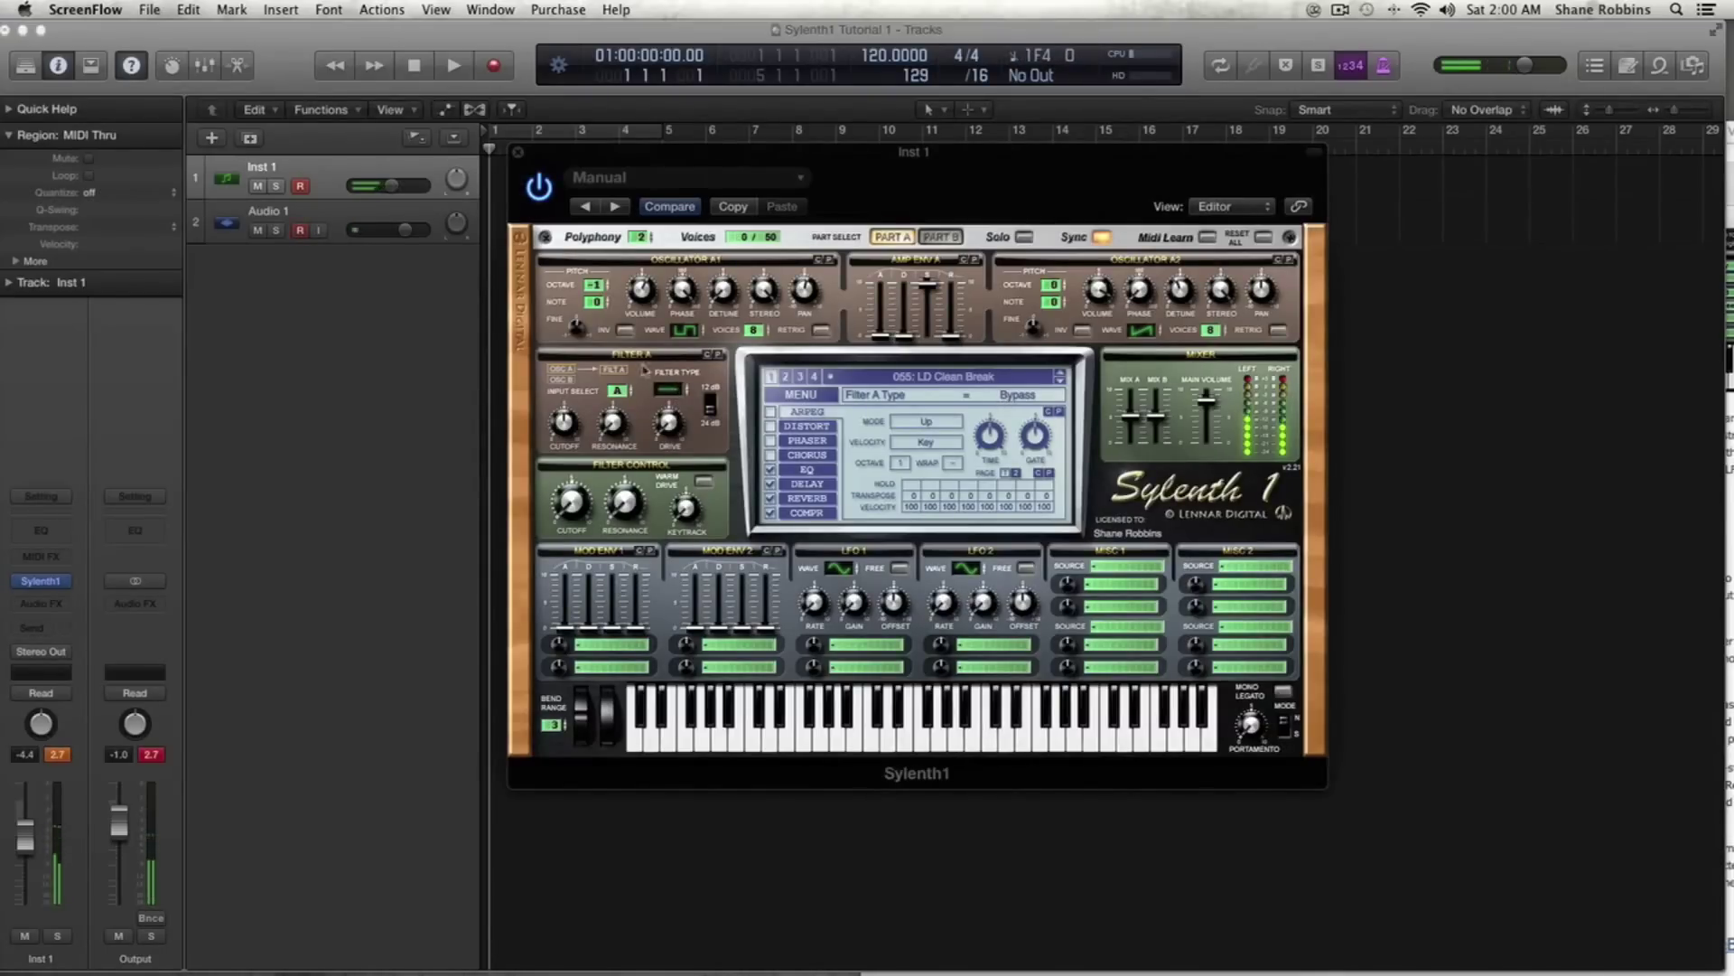
{"action": "left_click", "coordinate": [684, 331]}
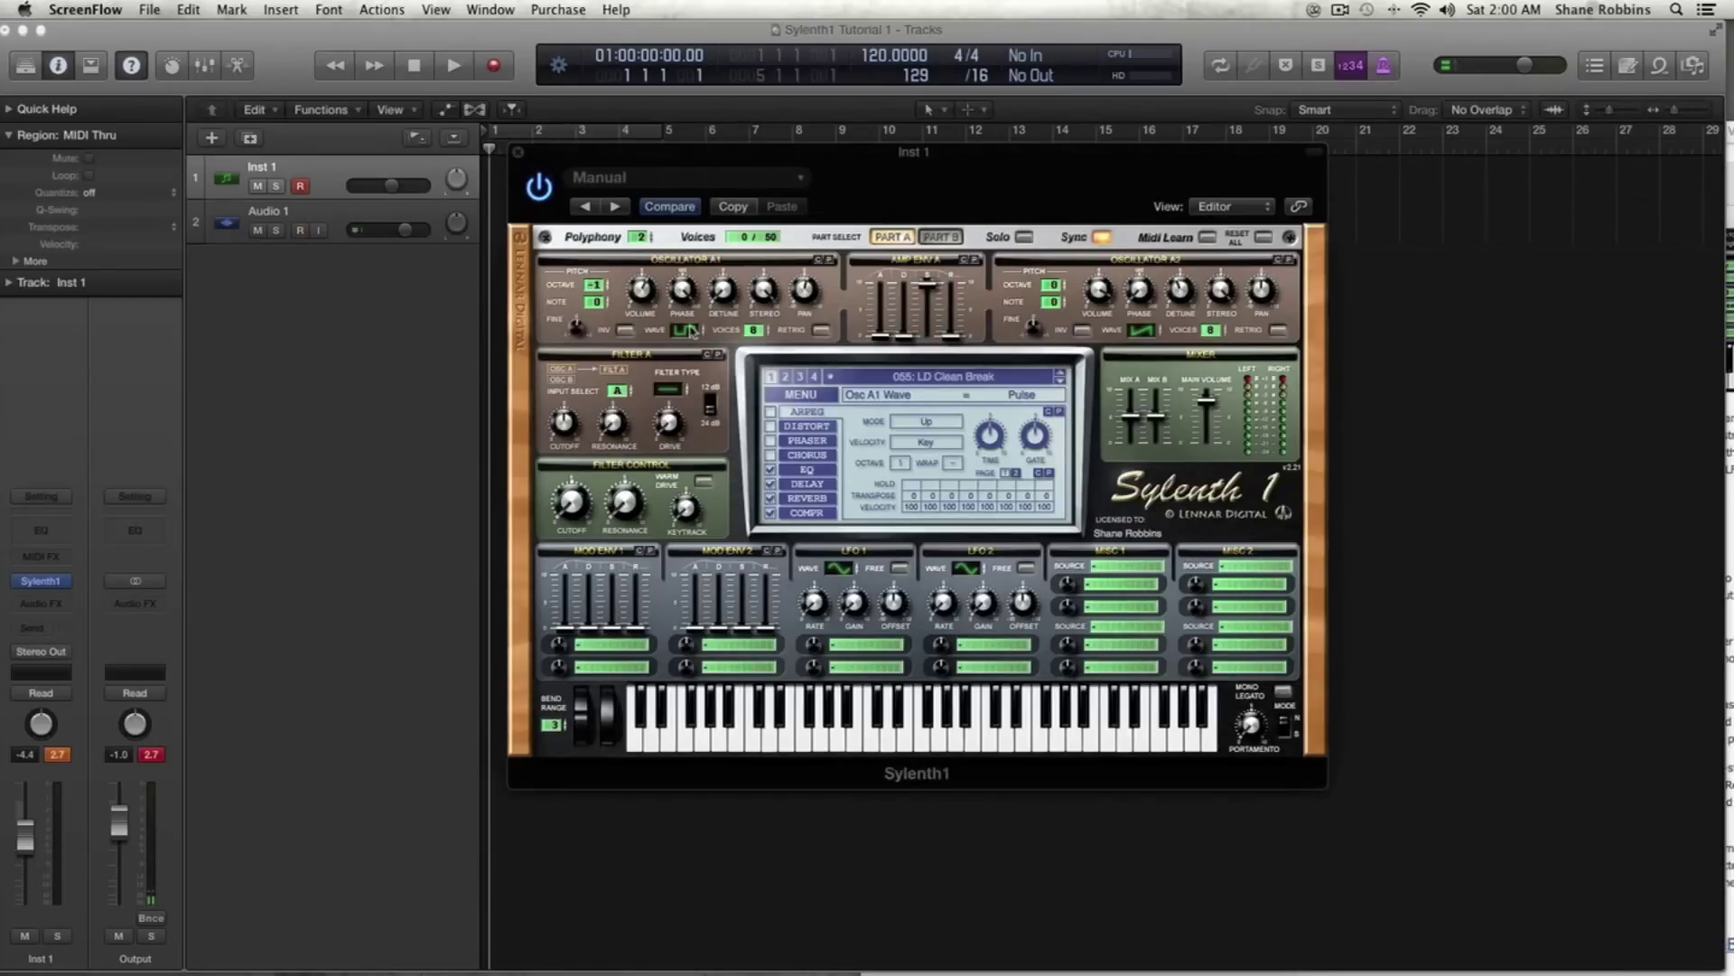
{"action": "left_click", "coordinate": [688, 331]}
{"action": "left_click", "coordinate": [691, 321]}
- Cycle oscillator A1 through Pulse, QPulse, TriSaw, Noise and Sine back to Triangle; raise polyphony to 4
{"action": "left_click", "coordinate": [688, 329]}
{"action": "left_click", "coordinate": [691, 329]}
{"action": "left_click", "coordinate": [692, 329]}
{"action": "left_click", "coordinate": [693, 329]}
{"action": "left_click", "coordinate": [688, 329]}
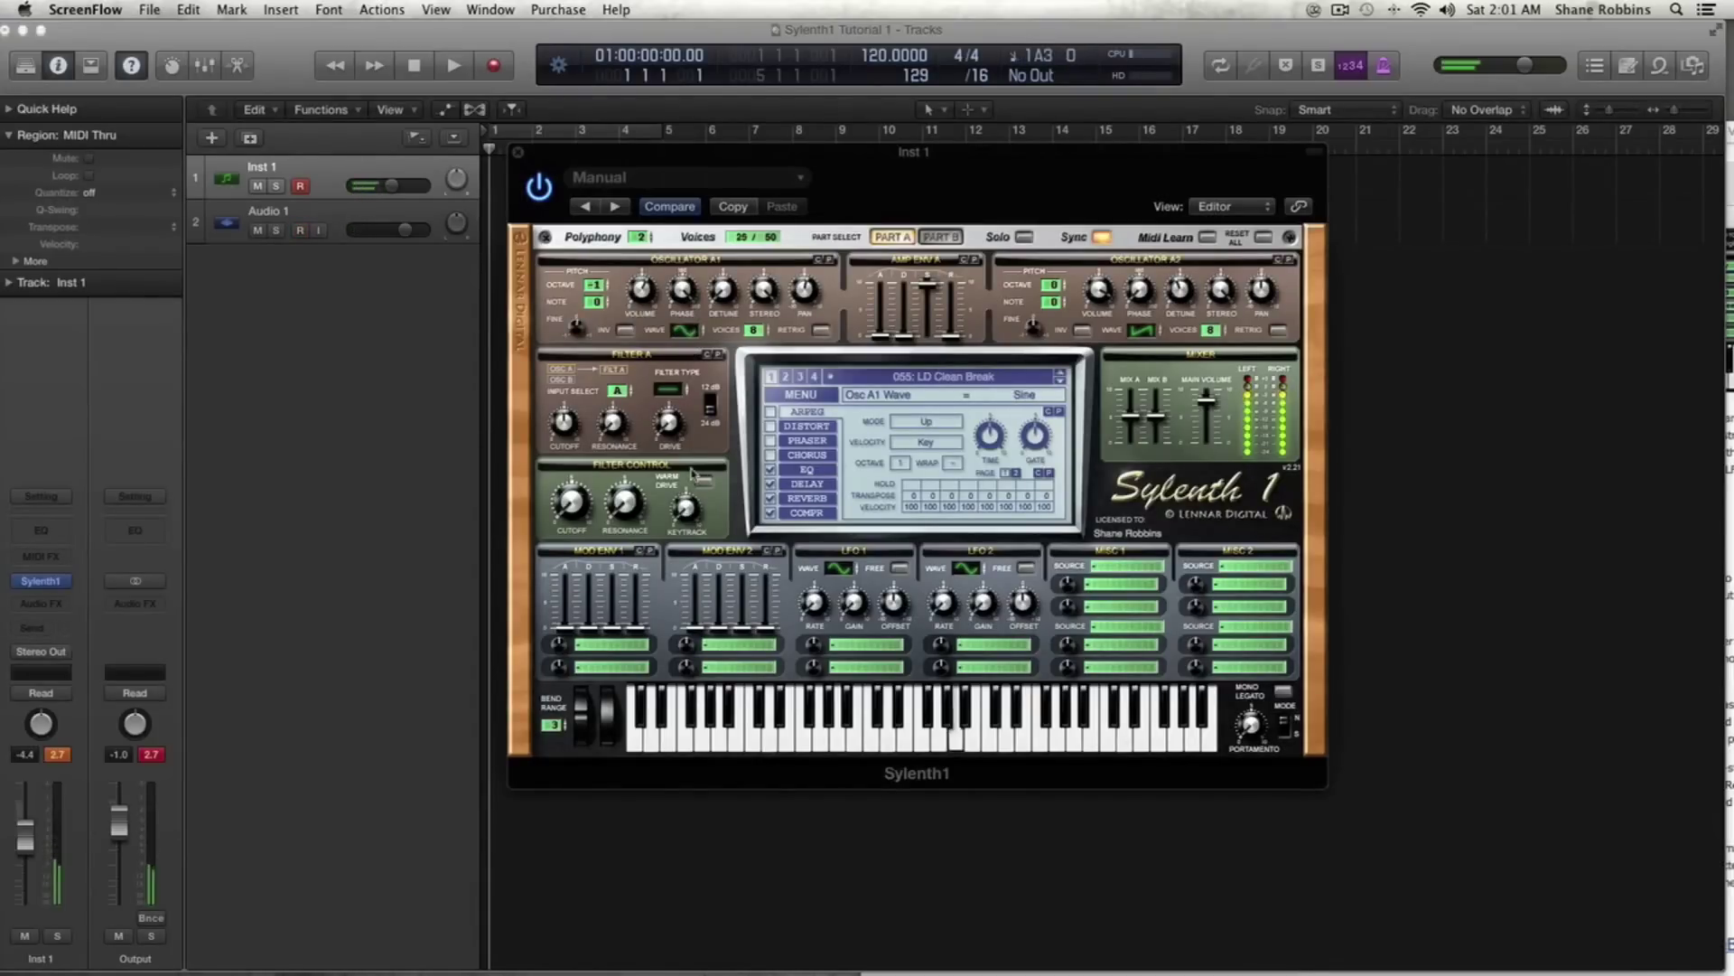
{"action": "left_click", "coordinate": [688, 329]}
{"action": "left_click", "coordinate": [689, 329]}
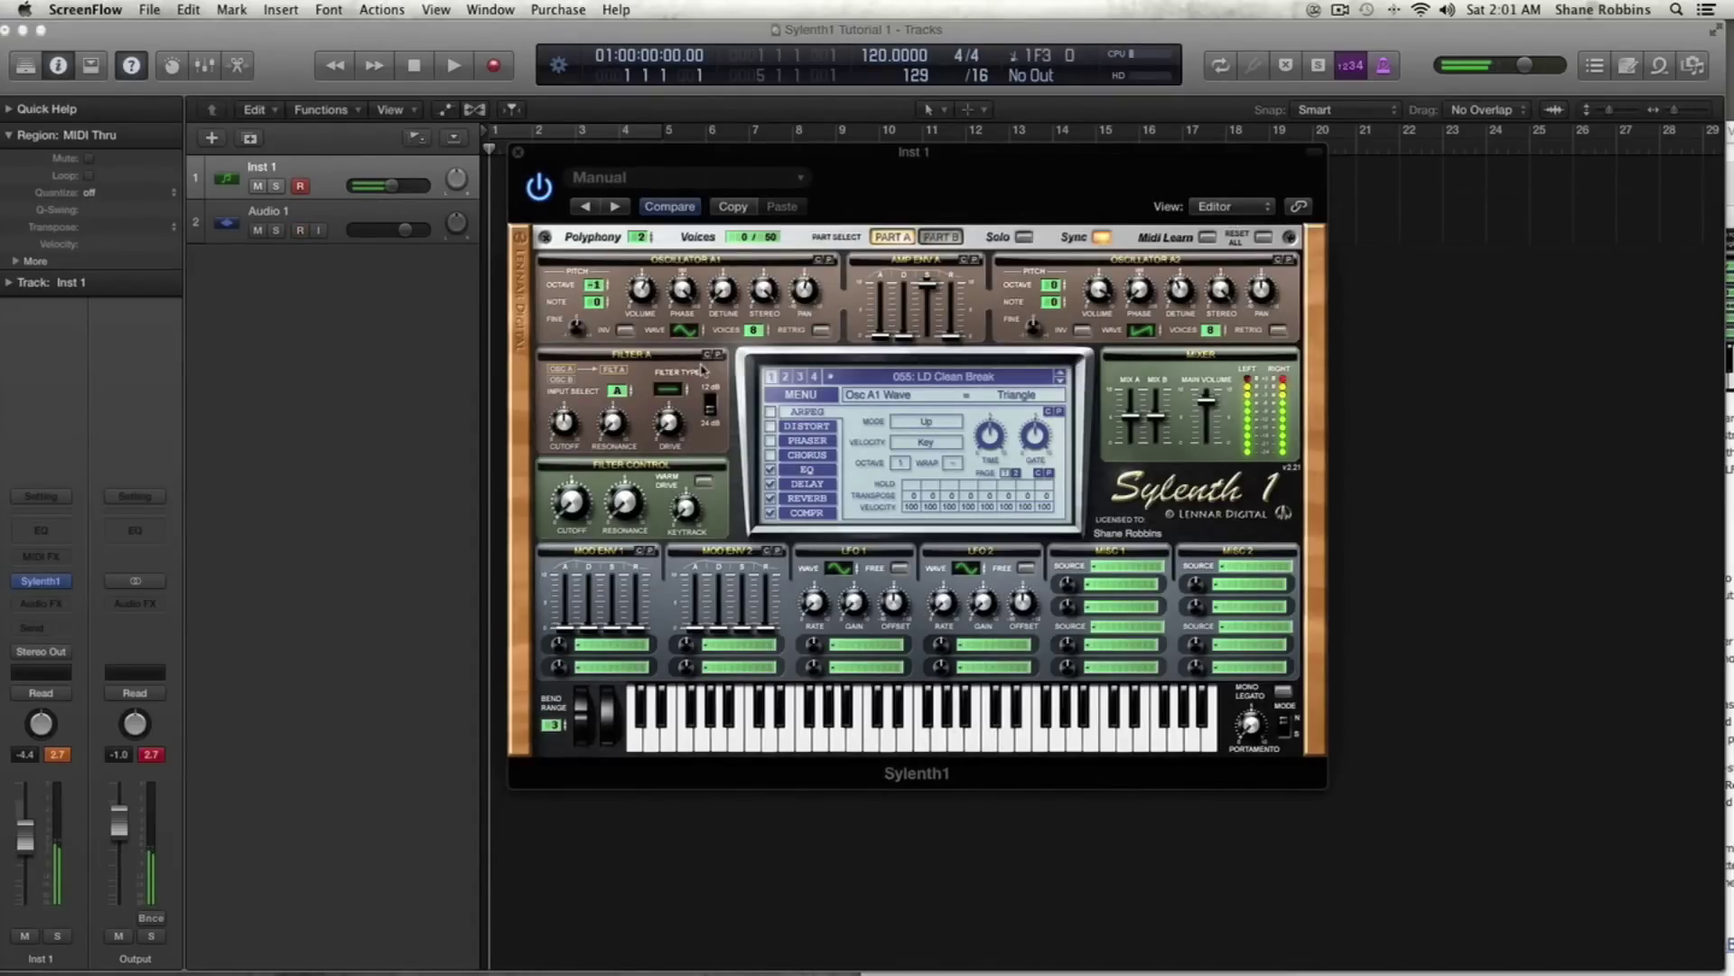
{"action": "left_click_drag", "start_coordinate": [643, 238], "coordinate": [651, 204]}
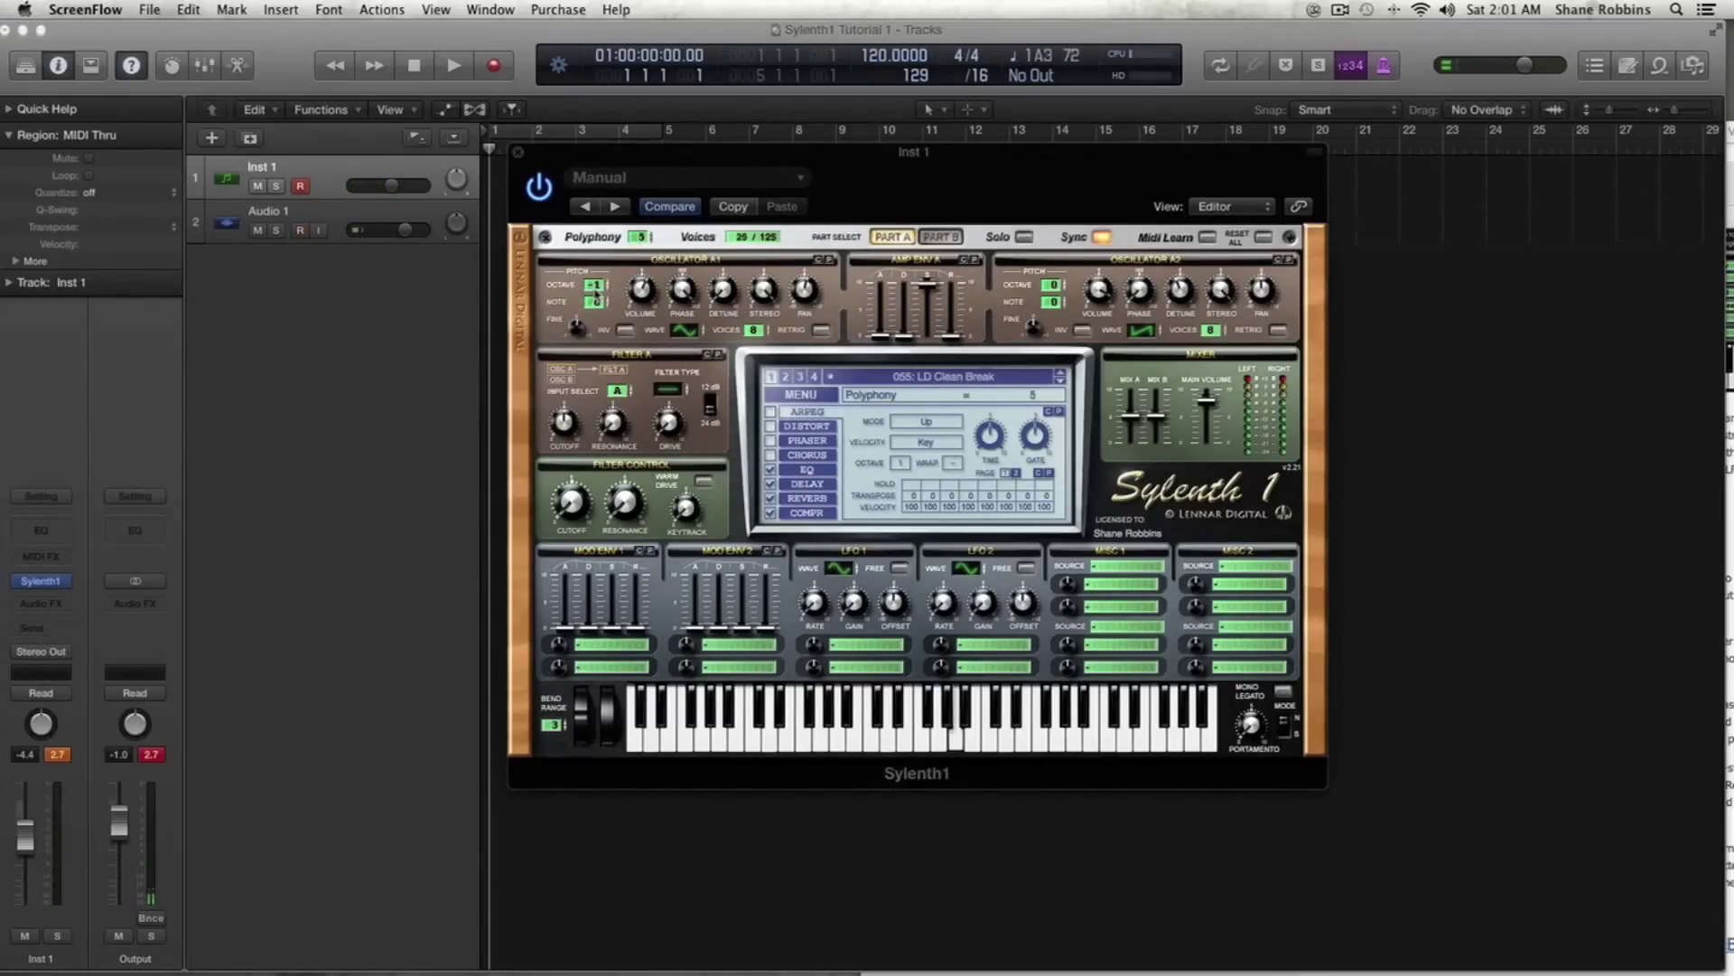
- With solo on, set oscillator A1's octave to +1 after trying -1, 0 and +2
{"action": "left_click_drag", "start_coordinate": [597, 295], "coordinate": [600, 339]}
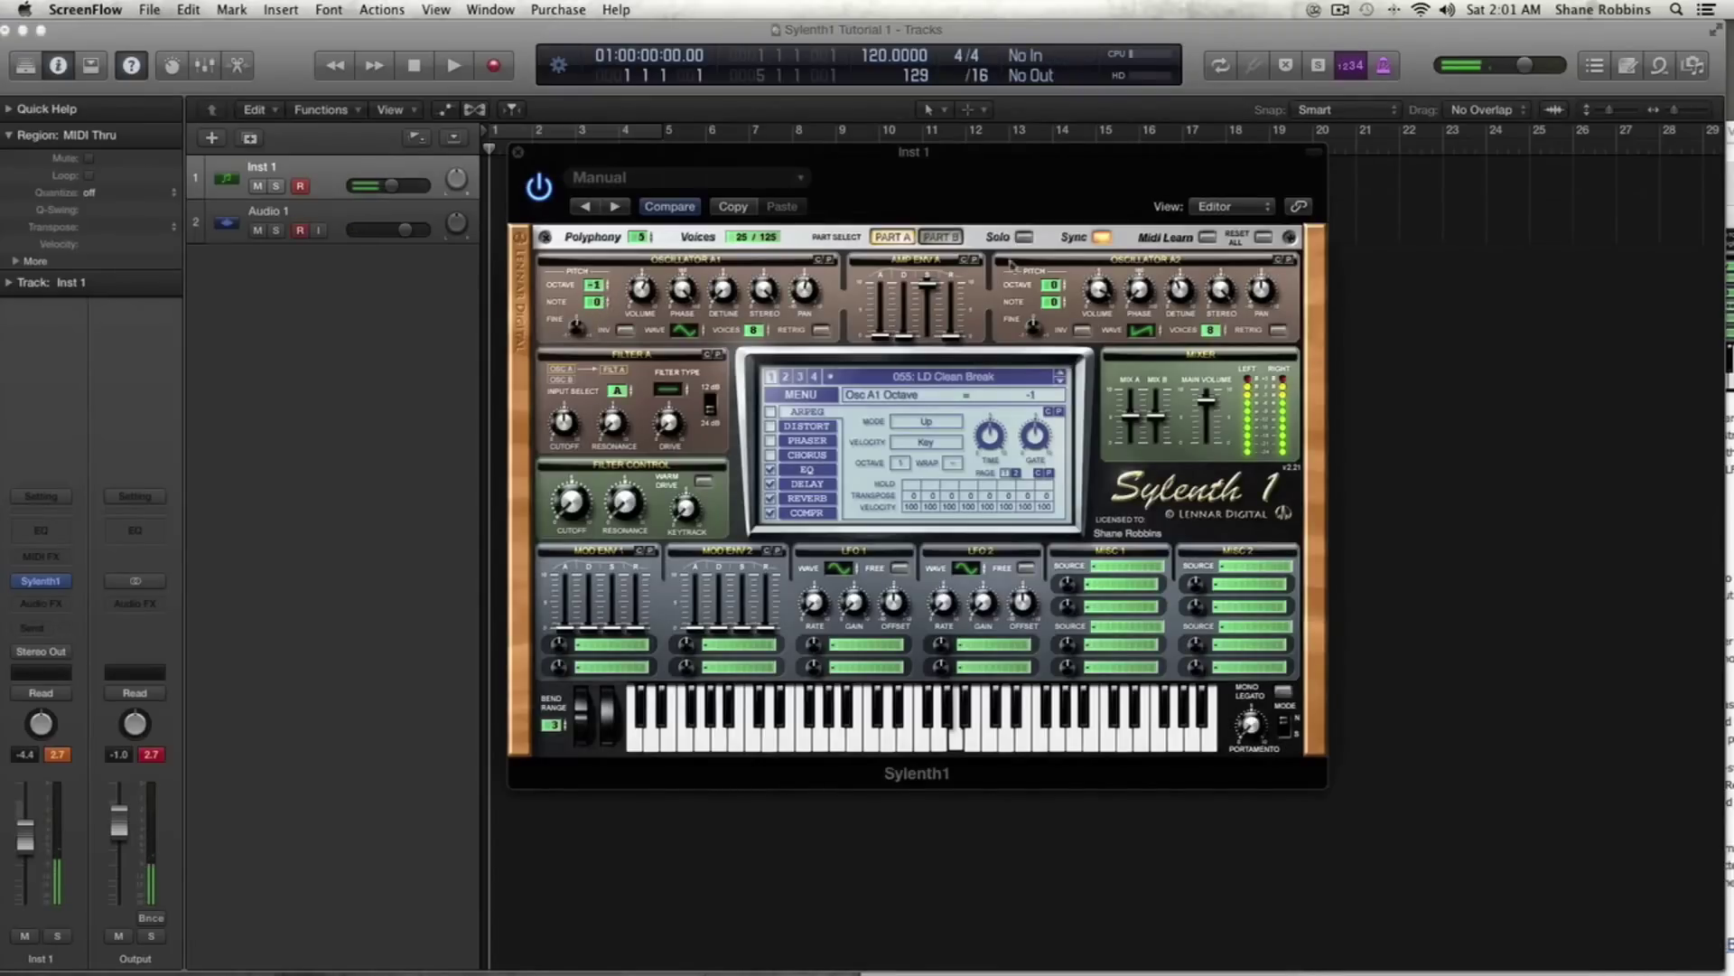
{"action": "left_click", "coordinate": [1024, 236]}
{"action": "left_click", "coordinate": [595, 286]}
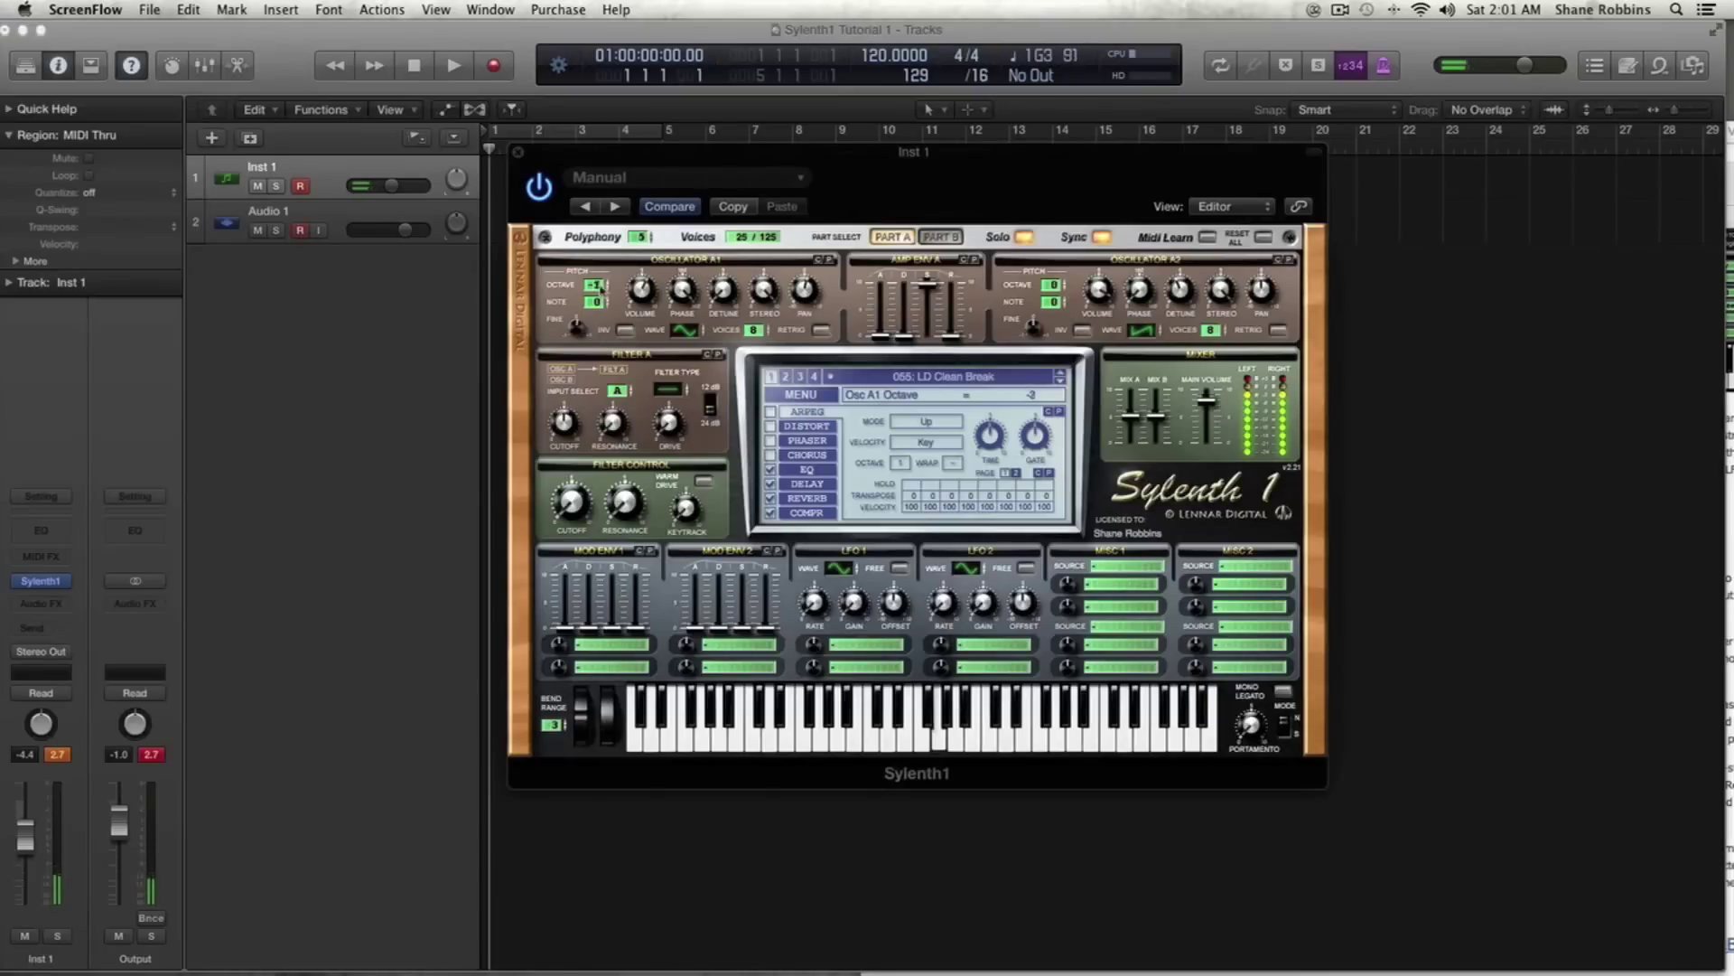
{"action": "left_click_drag", "start_coordinate": [599, 293], "coordinate": [603, 281]}
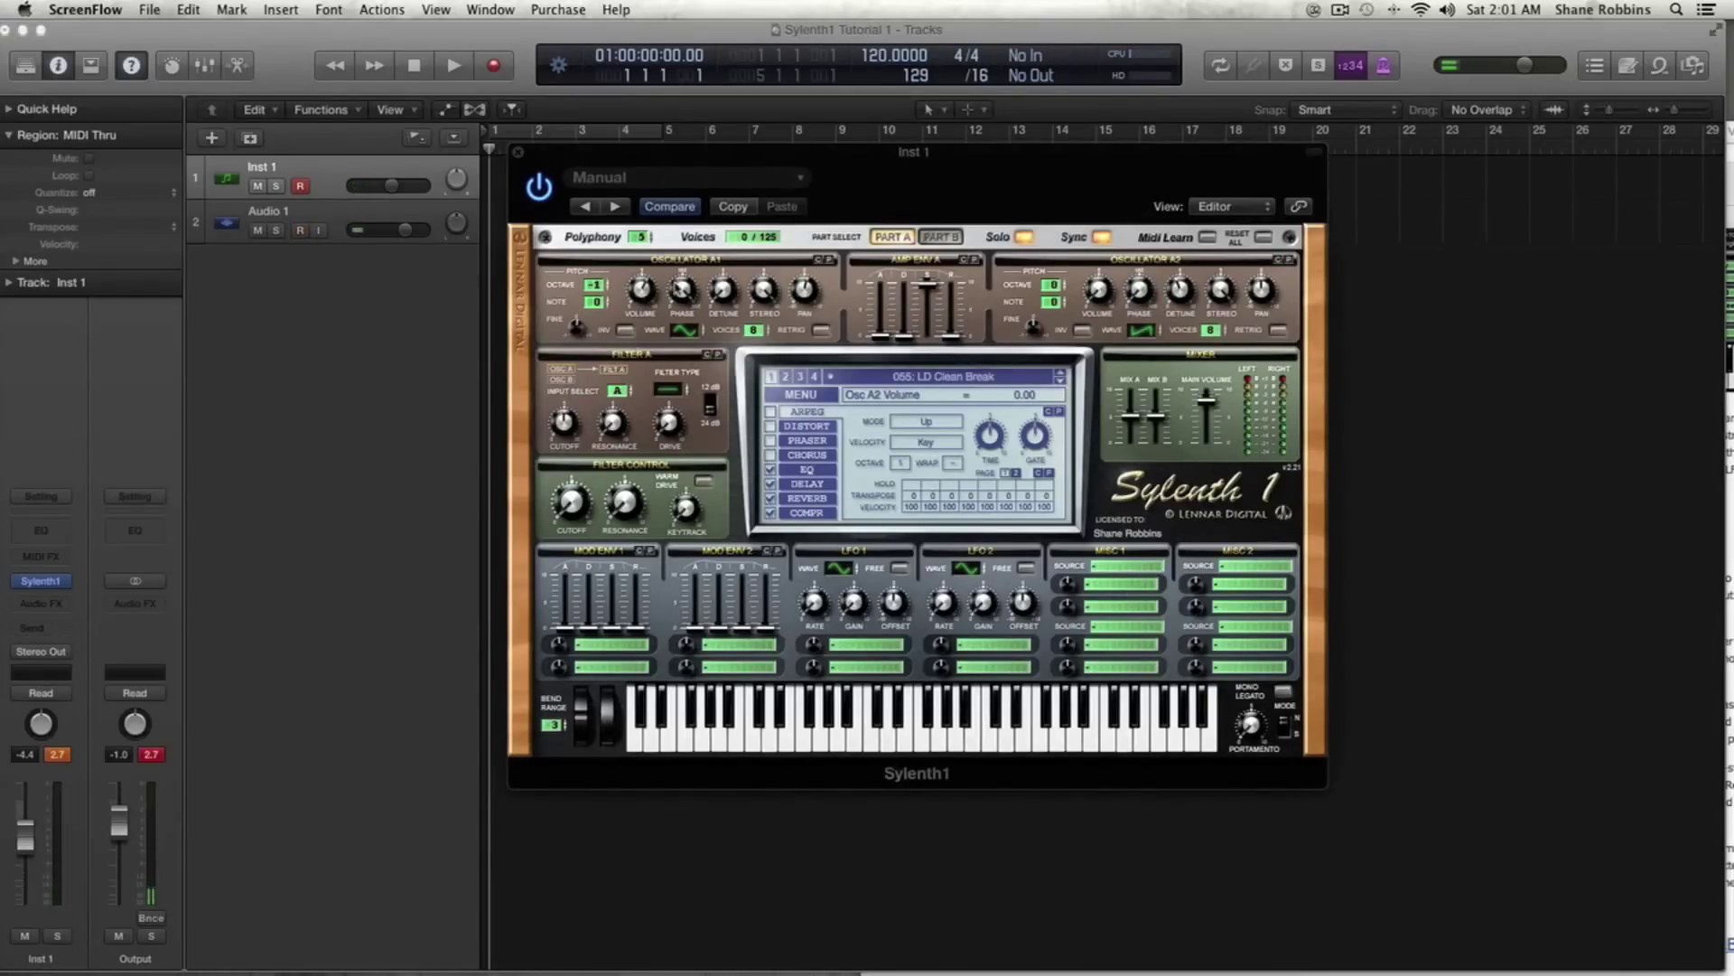
{"action": "left_click_drag", "start_coordinate": [603, 289], "coordinate": [603, 309]}
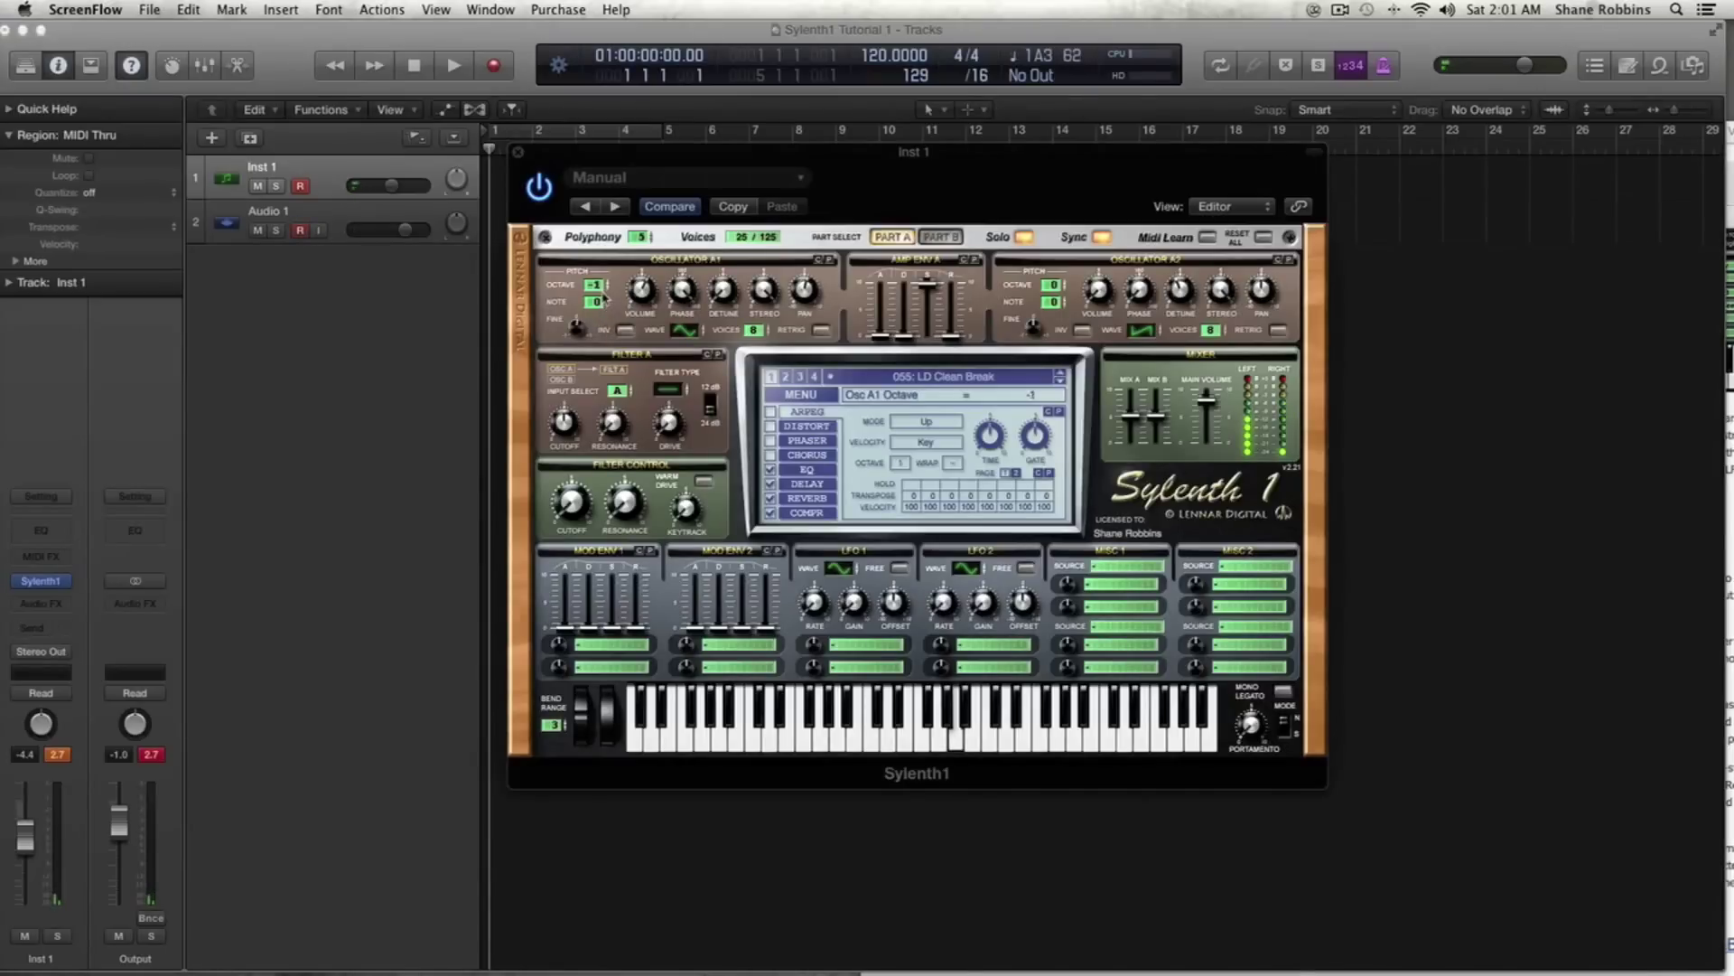
{"action": "left_click", "coordinate": [683, 328]}
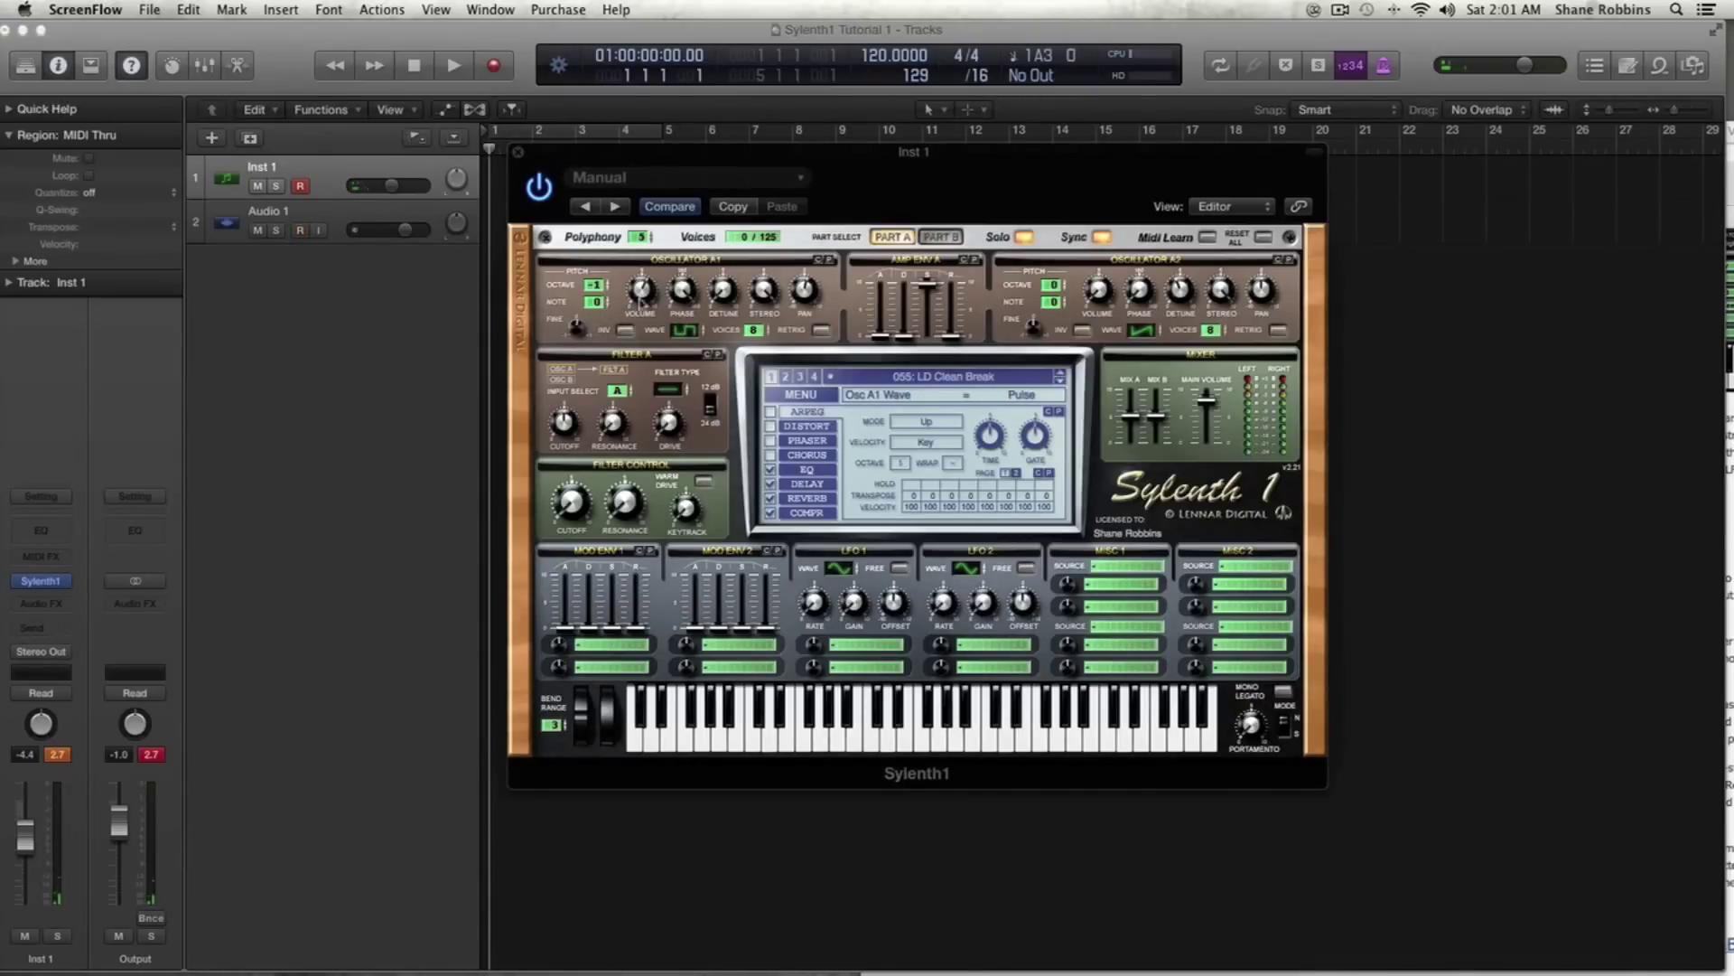
- Transpose oscillator A1 up several semitones and raise oscillator A2's volume to 9.38
{"action": "left_click_drag", "start_coordinate": [596, 307], "coordinate": [602, 286]}
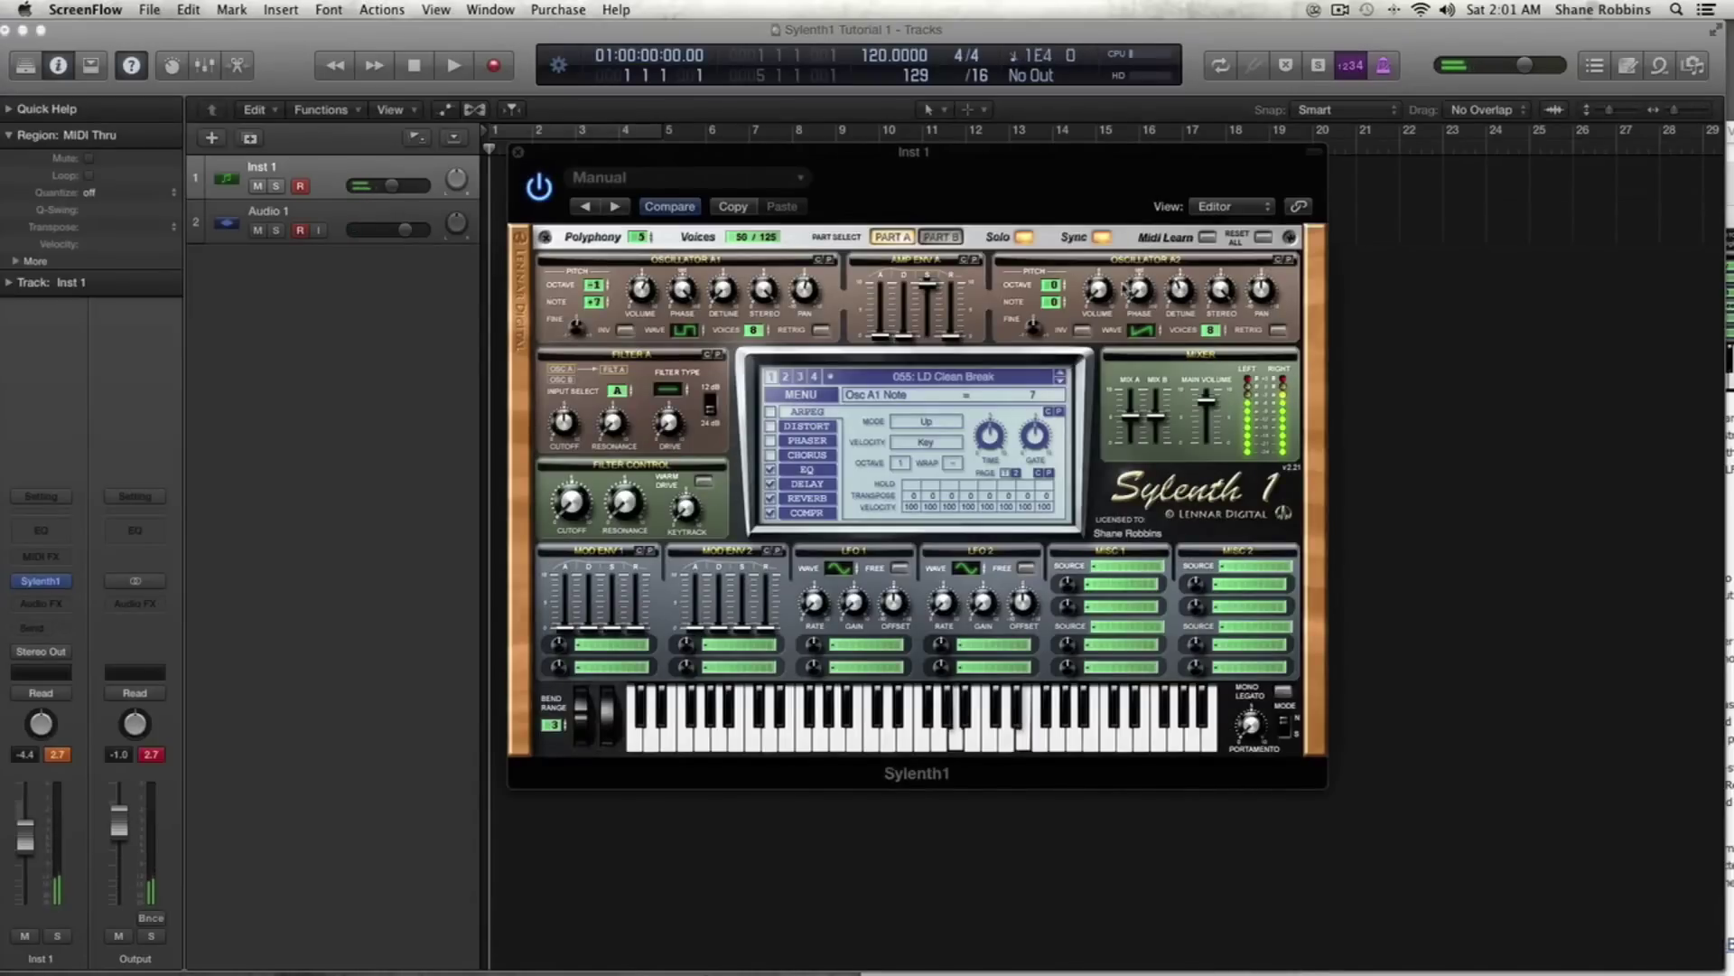
{"action": "left_click", "coordinate": [643, 289]}
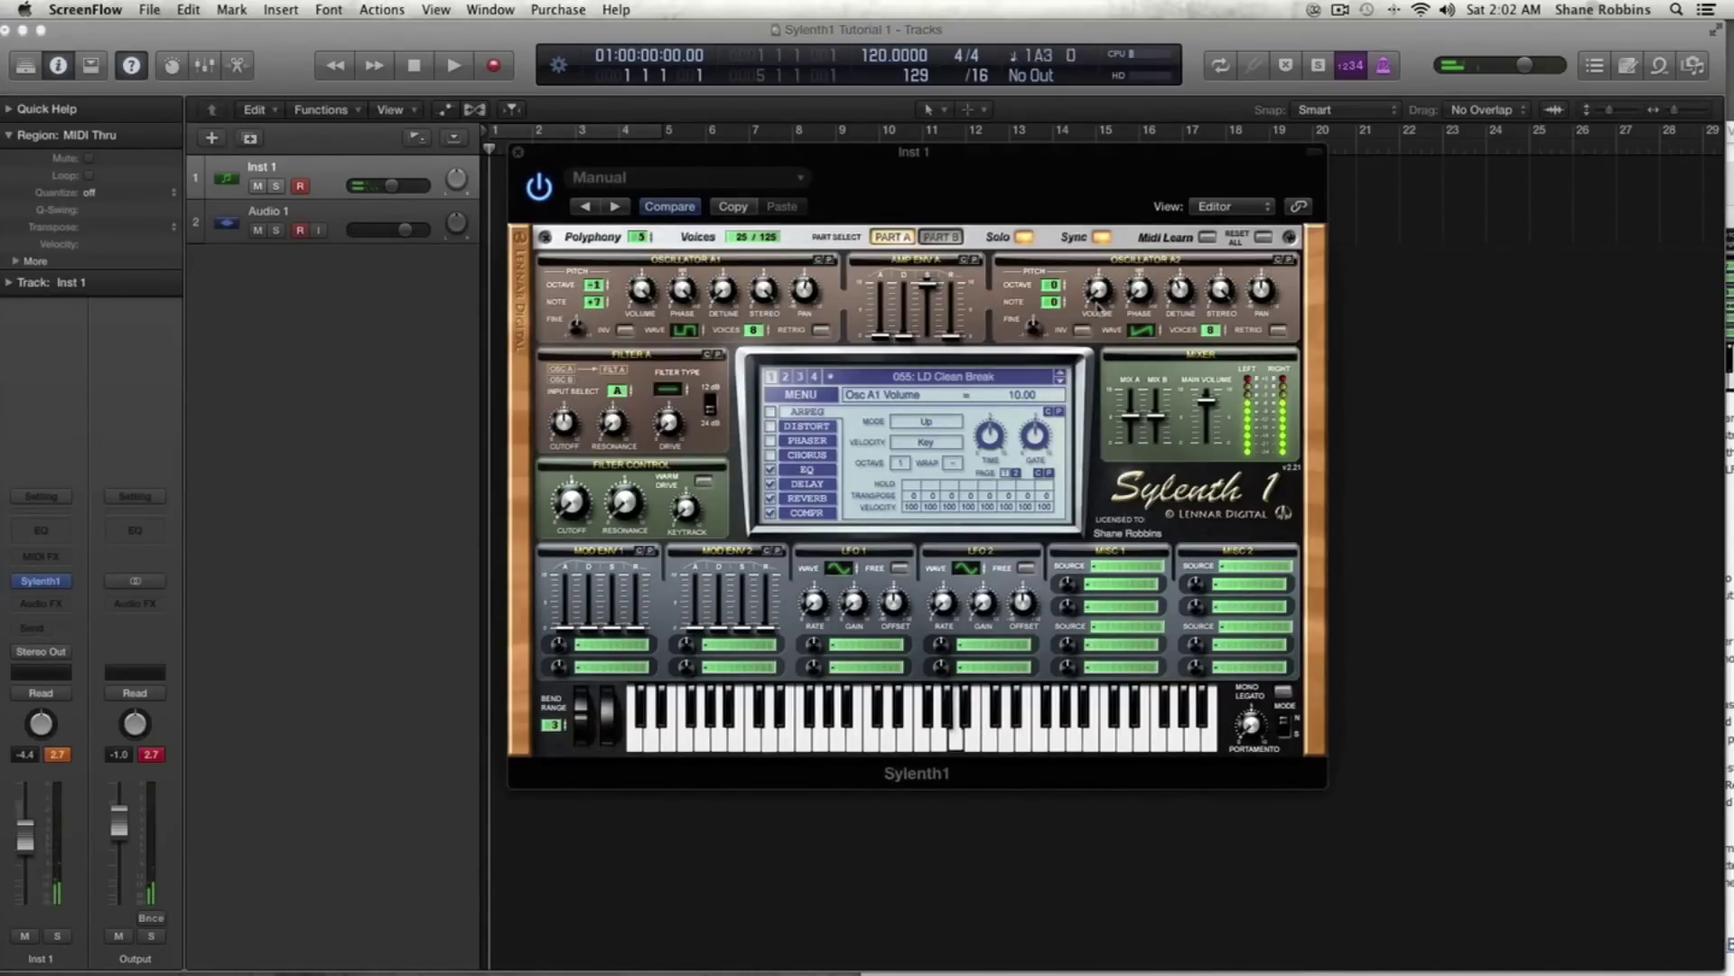
{"action": "left_click", "coordinate": [1099, 291]}
{"action": "left_click_drag", "start_coordinate": [1098, 177], "coordinate": [1099, 215]}
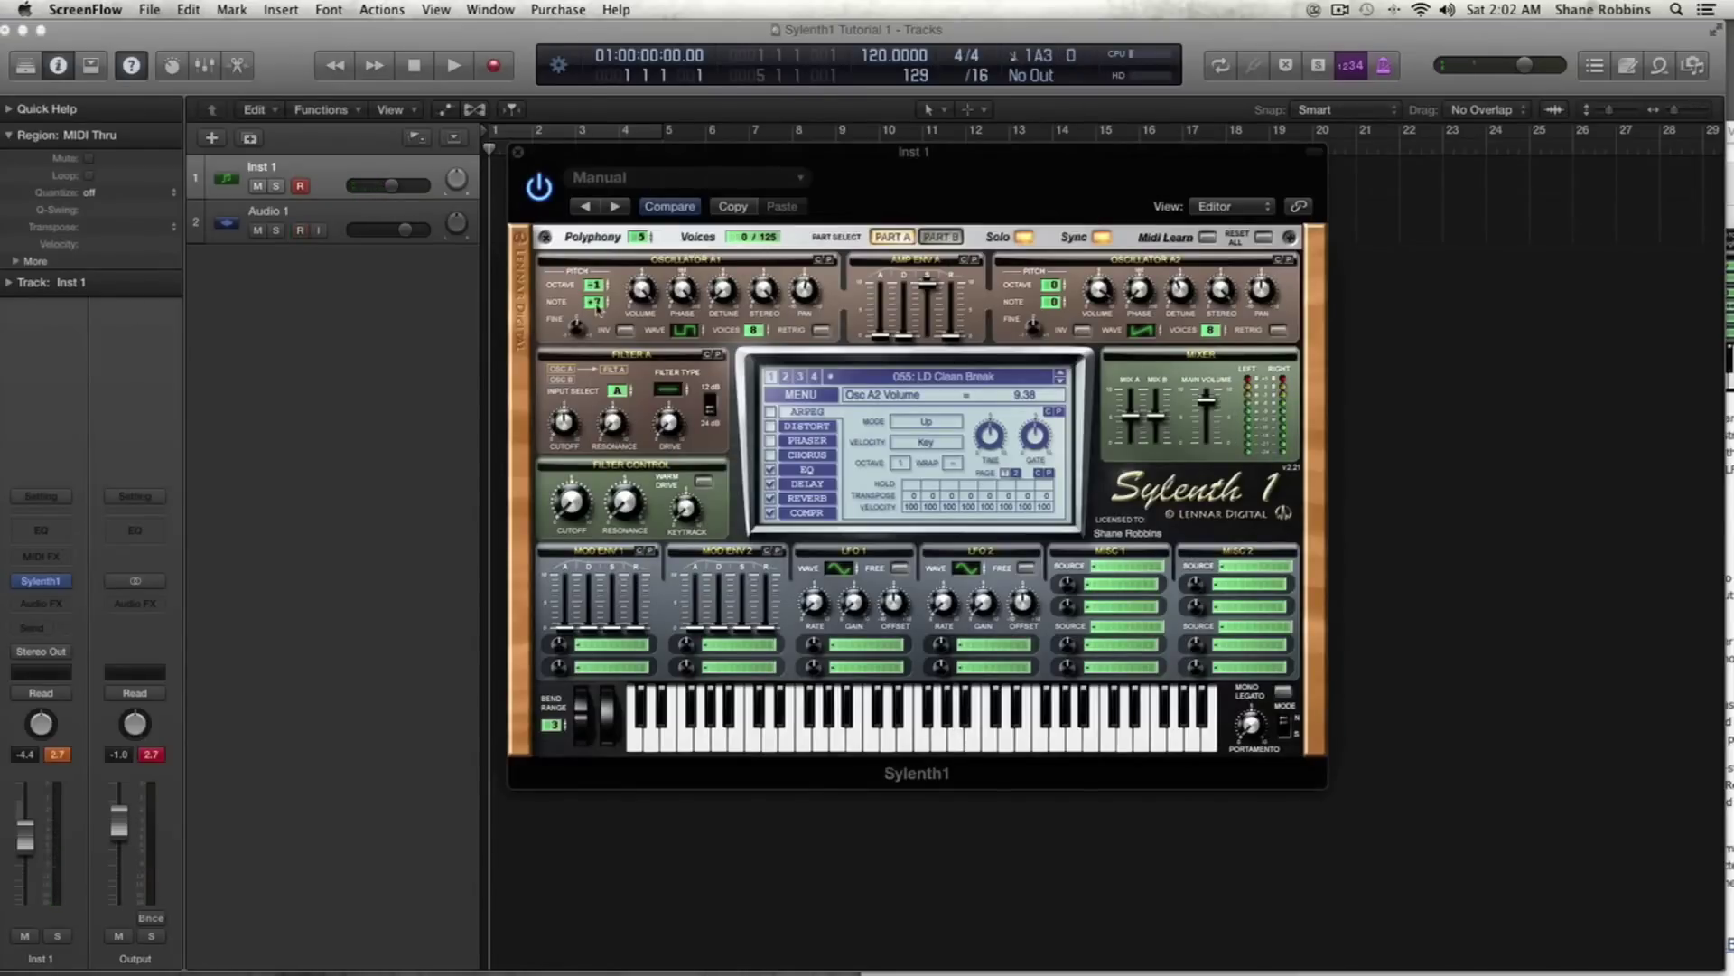
{"action": "left_click", "coordinate": [594, 303]}
- Lower oscillator A1's note to 4, fine-tune it to about -0.09, and sweep its phase up to 360°
{"action": "mouse_move", "coordinate": [597, 308]}
{"action": "left_mouse_down"}
{"action": "mouse_move", "coordinate": [601, 337]}
{"action": "mouse_move", "coordinate": [582, 331]}
{"action": "left_mouse_up"}
{"action": "left_click_drag", "start_coordinate": [583, 322], "coordinate": [584, 307]}
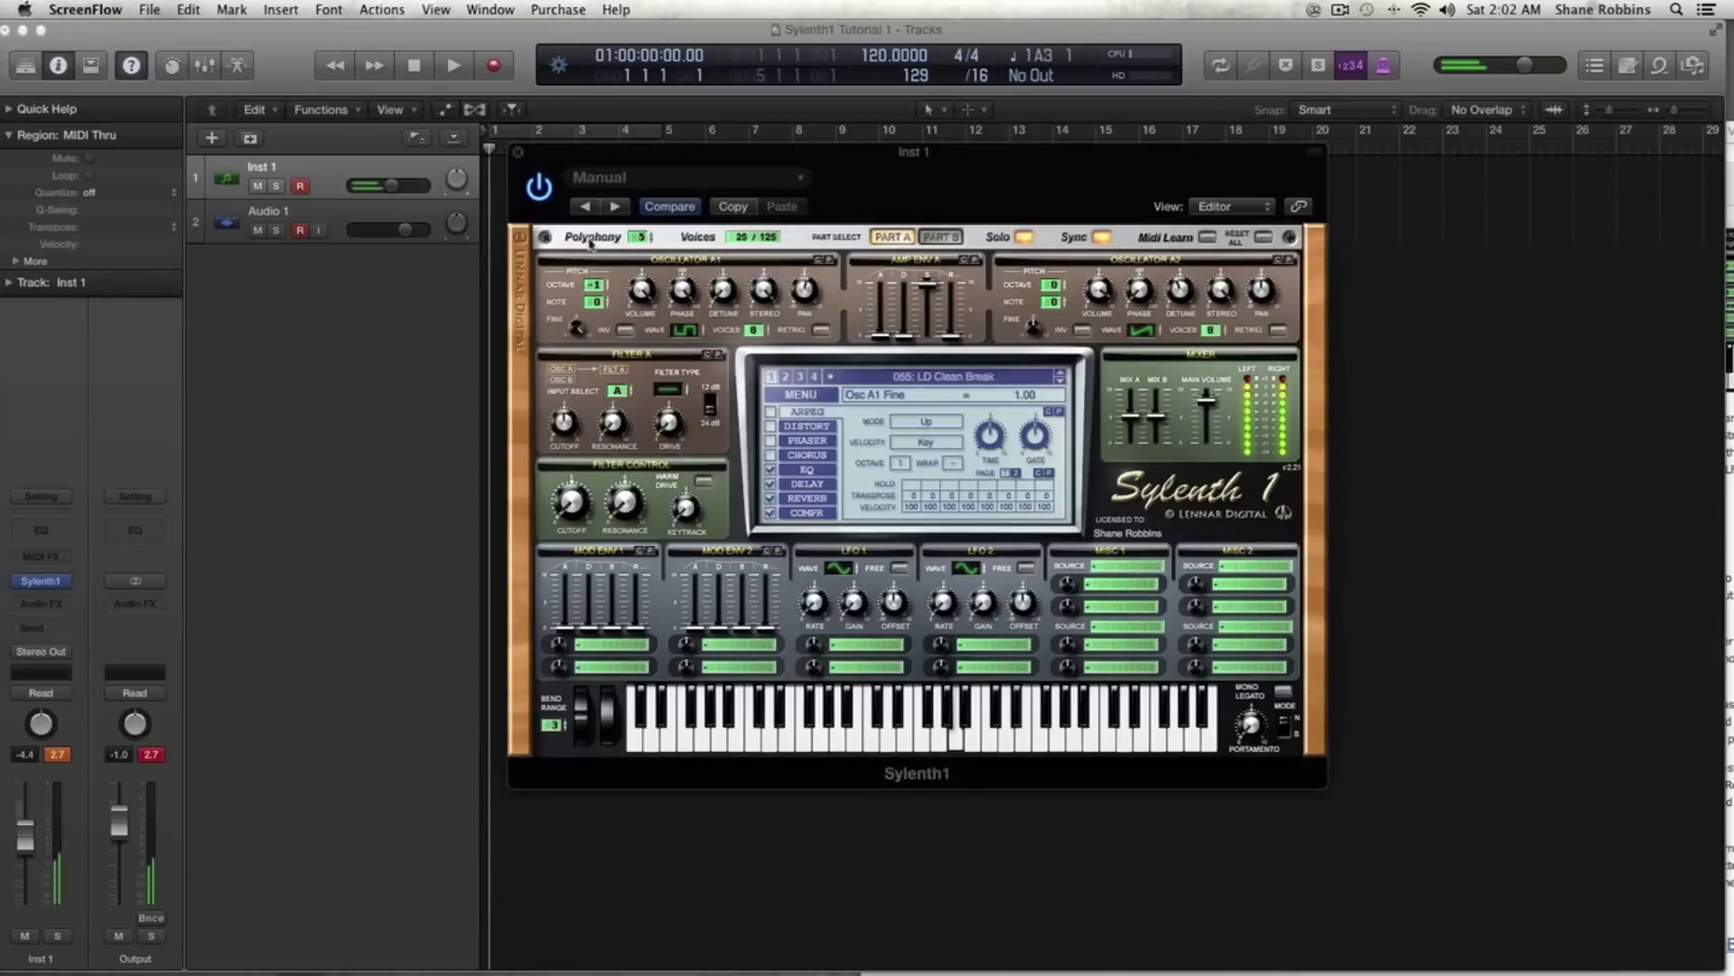
{"action": "left_click_drag", "start_coordinate": [590, 242], "coordinate": [594, 338]}
{"action": "left_click_drag", "start_coordinate": [602, 400], "coordinate": [635, 404]}
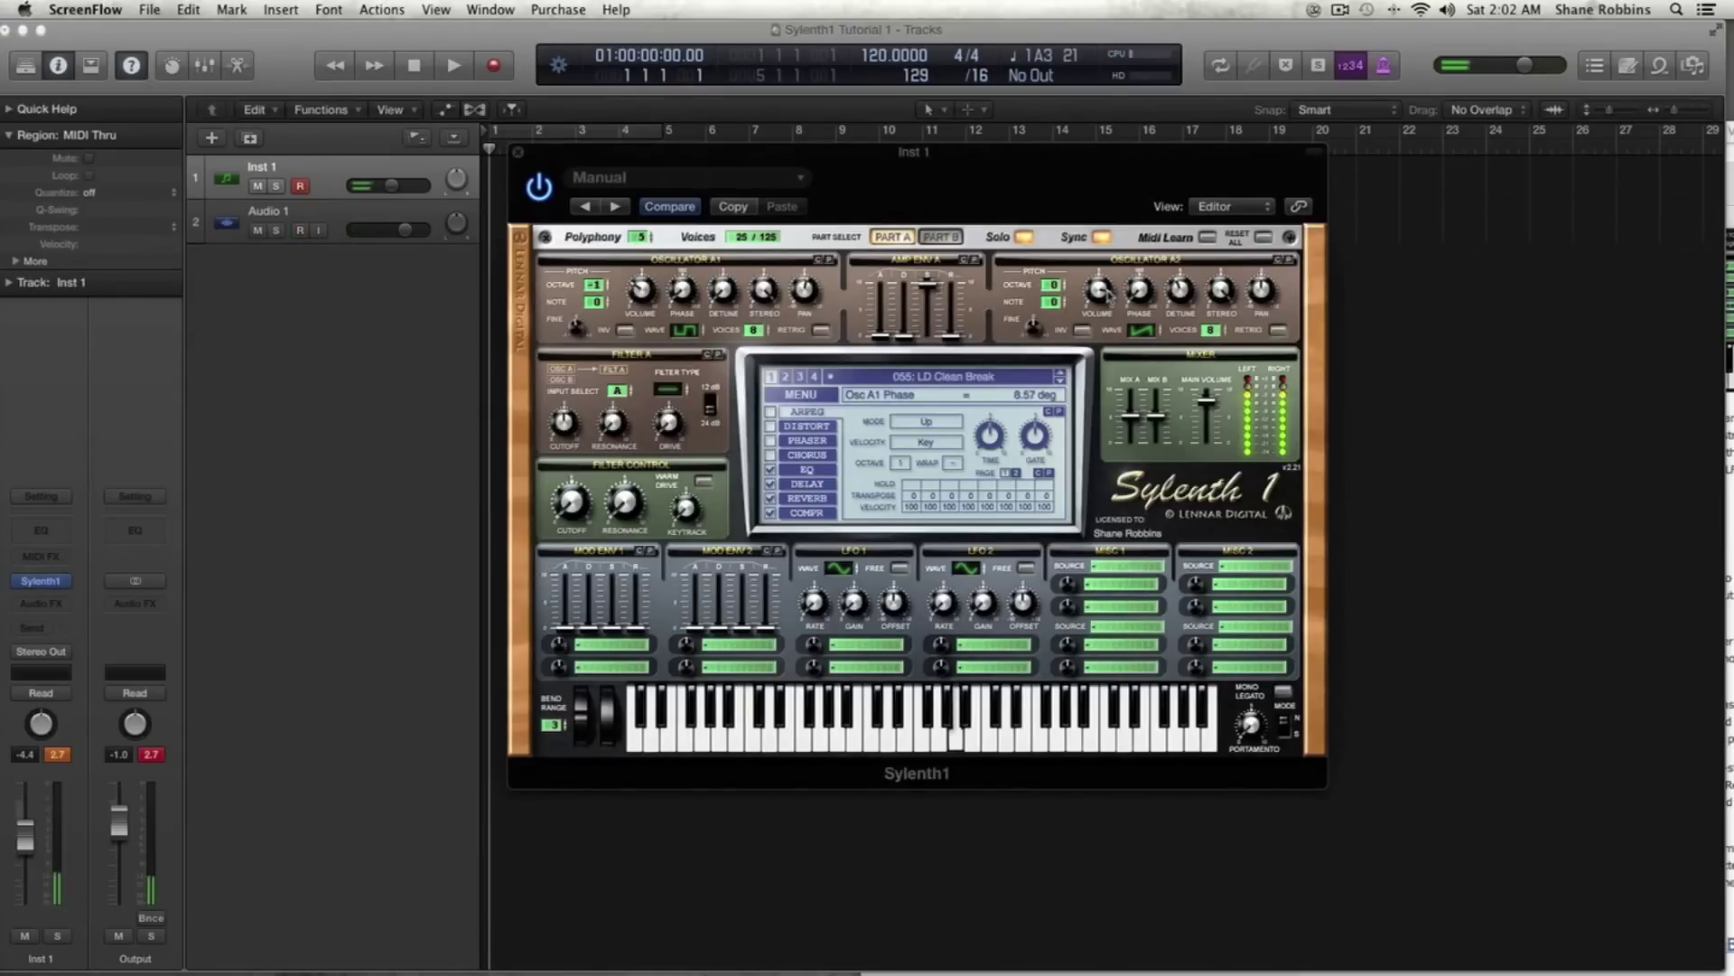
{"action": "left_click_drag", "start_coordinate": [682, 290], "coordinate": [680, 92]}
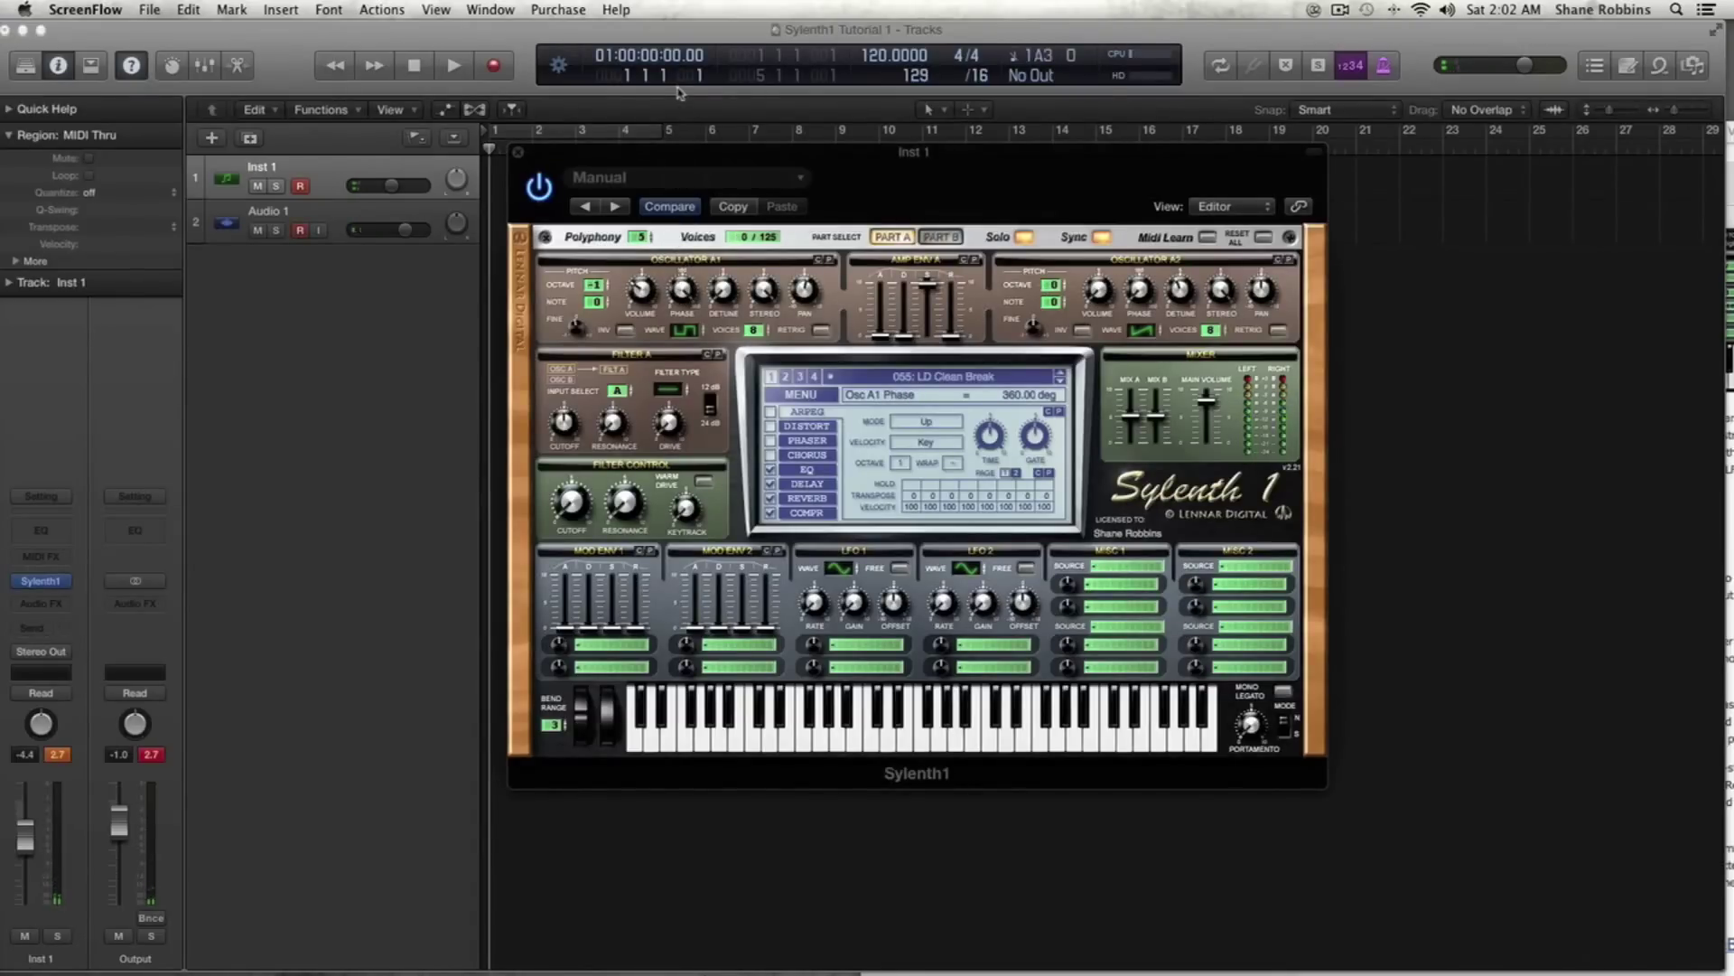
- Reset oscillator A1's phase to 0 degrees and raise its detune to 9.24
{"action": "left_click_drag", "start_coordinate": [680, 93], "coordinate": [686, 217]}
{"action": "left_click", "coordinate": [683, 289], "text": "super"}
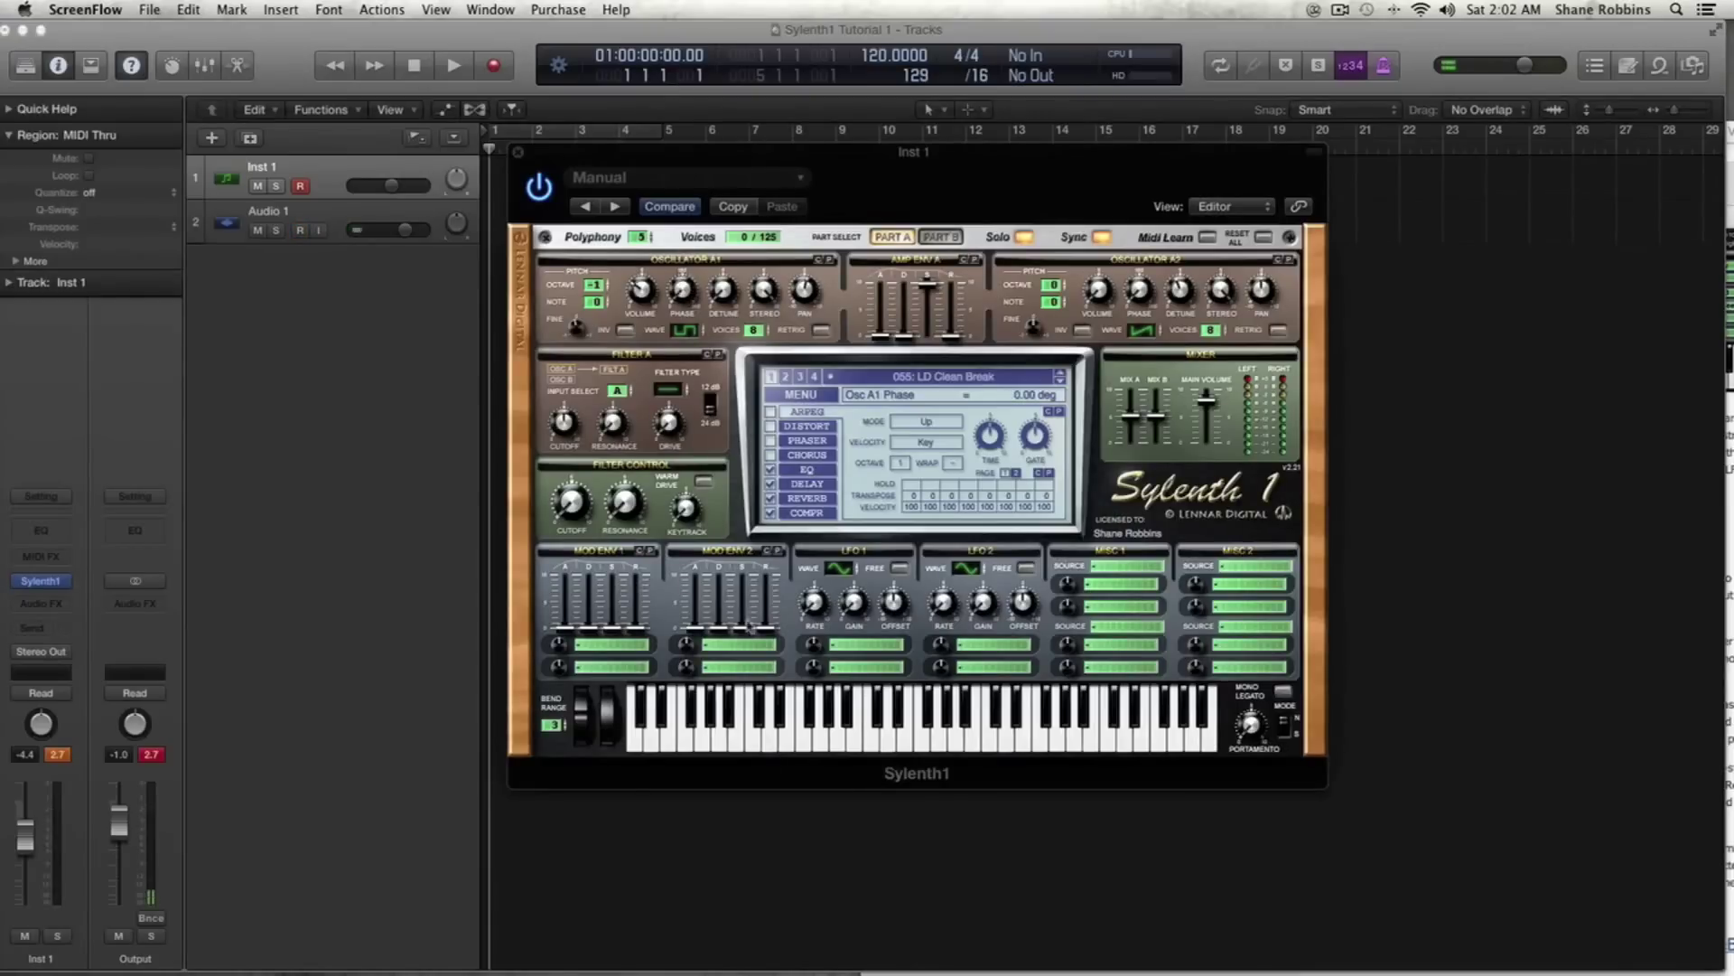
{"action": "left_click_drag", "start_coordinate": [723, 293], "coordinate": [749, 337]}
- Turn on oscillator A1 retrigger and switch its wave to square
{"action": "left_click", "coordinate": [821, 331]}
{"action": "left_click", "coordinate": [686, 331]}
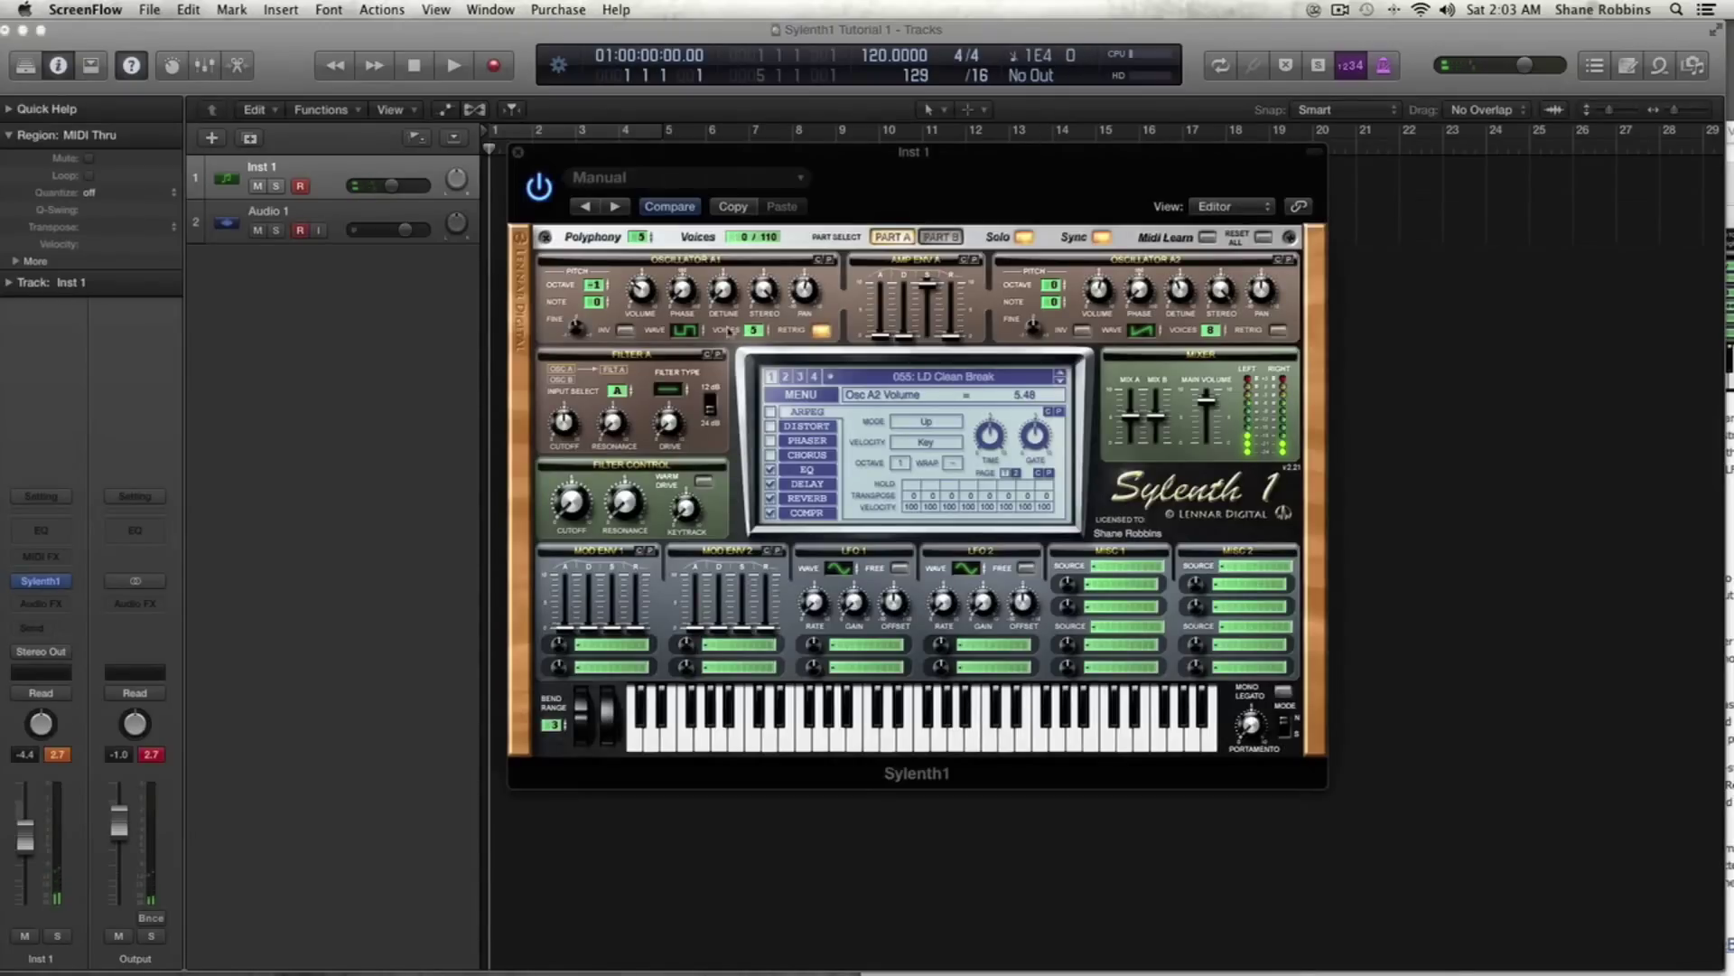
- Drop Part A's amp envelope sustain to zero and give it a slight attack
{"action": "left_click", "coordinate": [955, 238]}
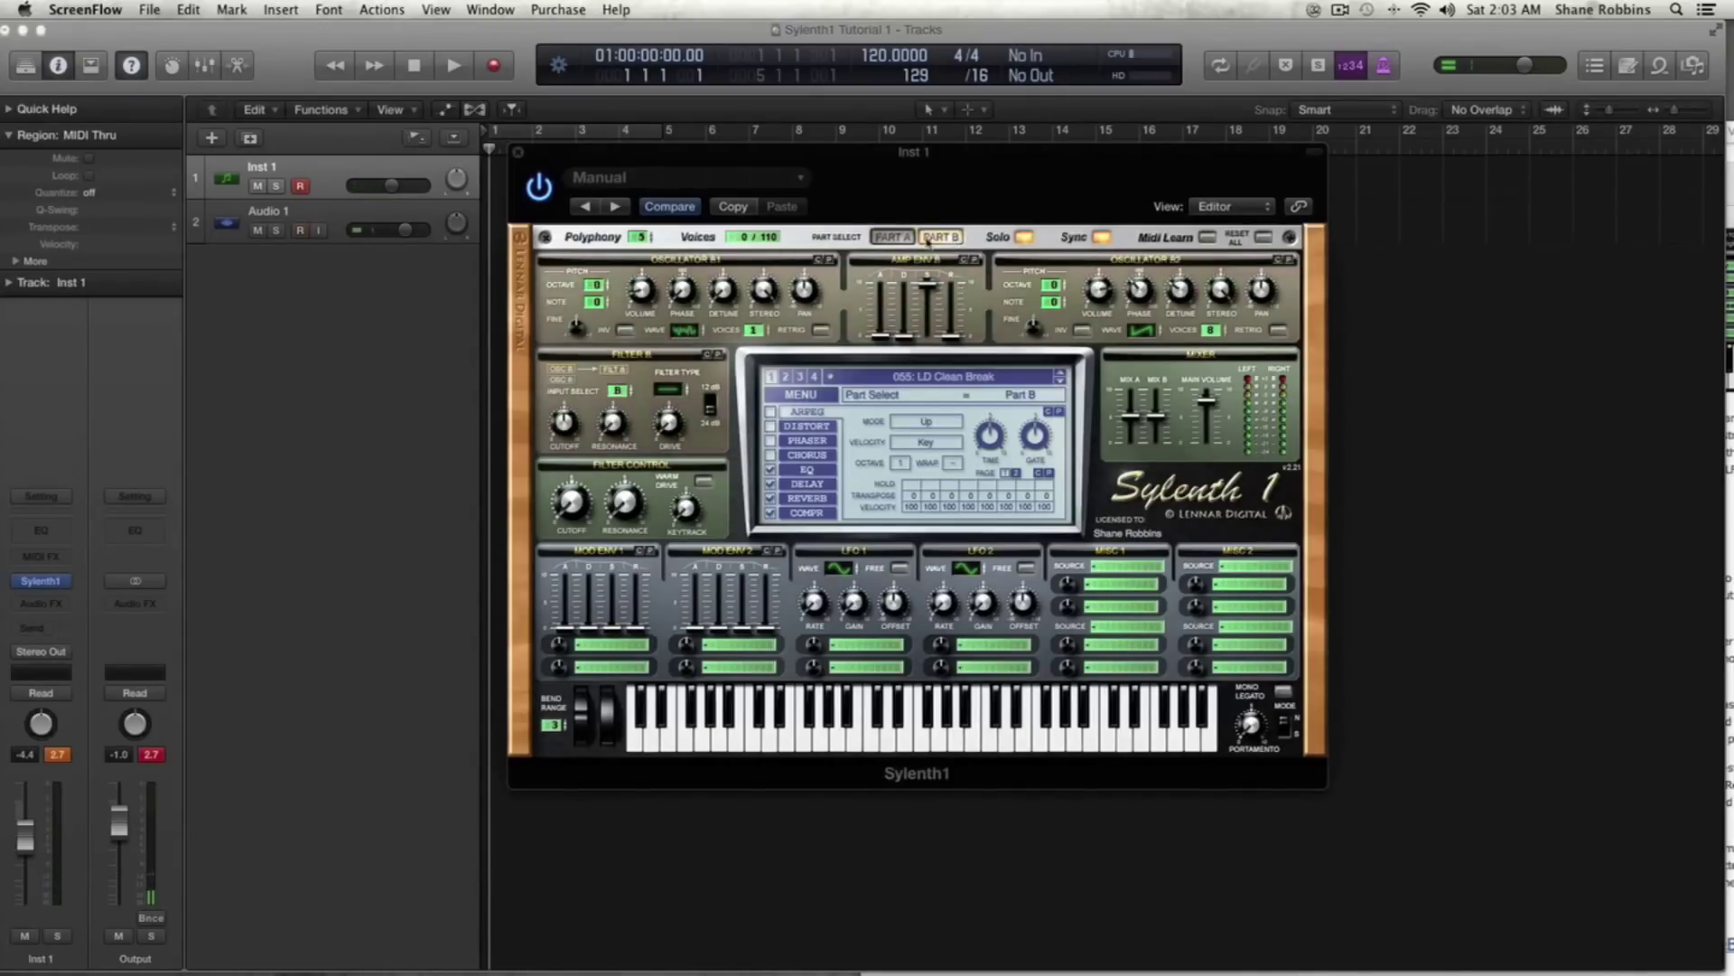
{"action": "left_click", "coordinate": [891, 237]}
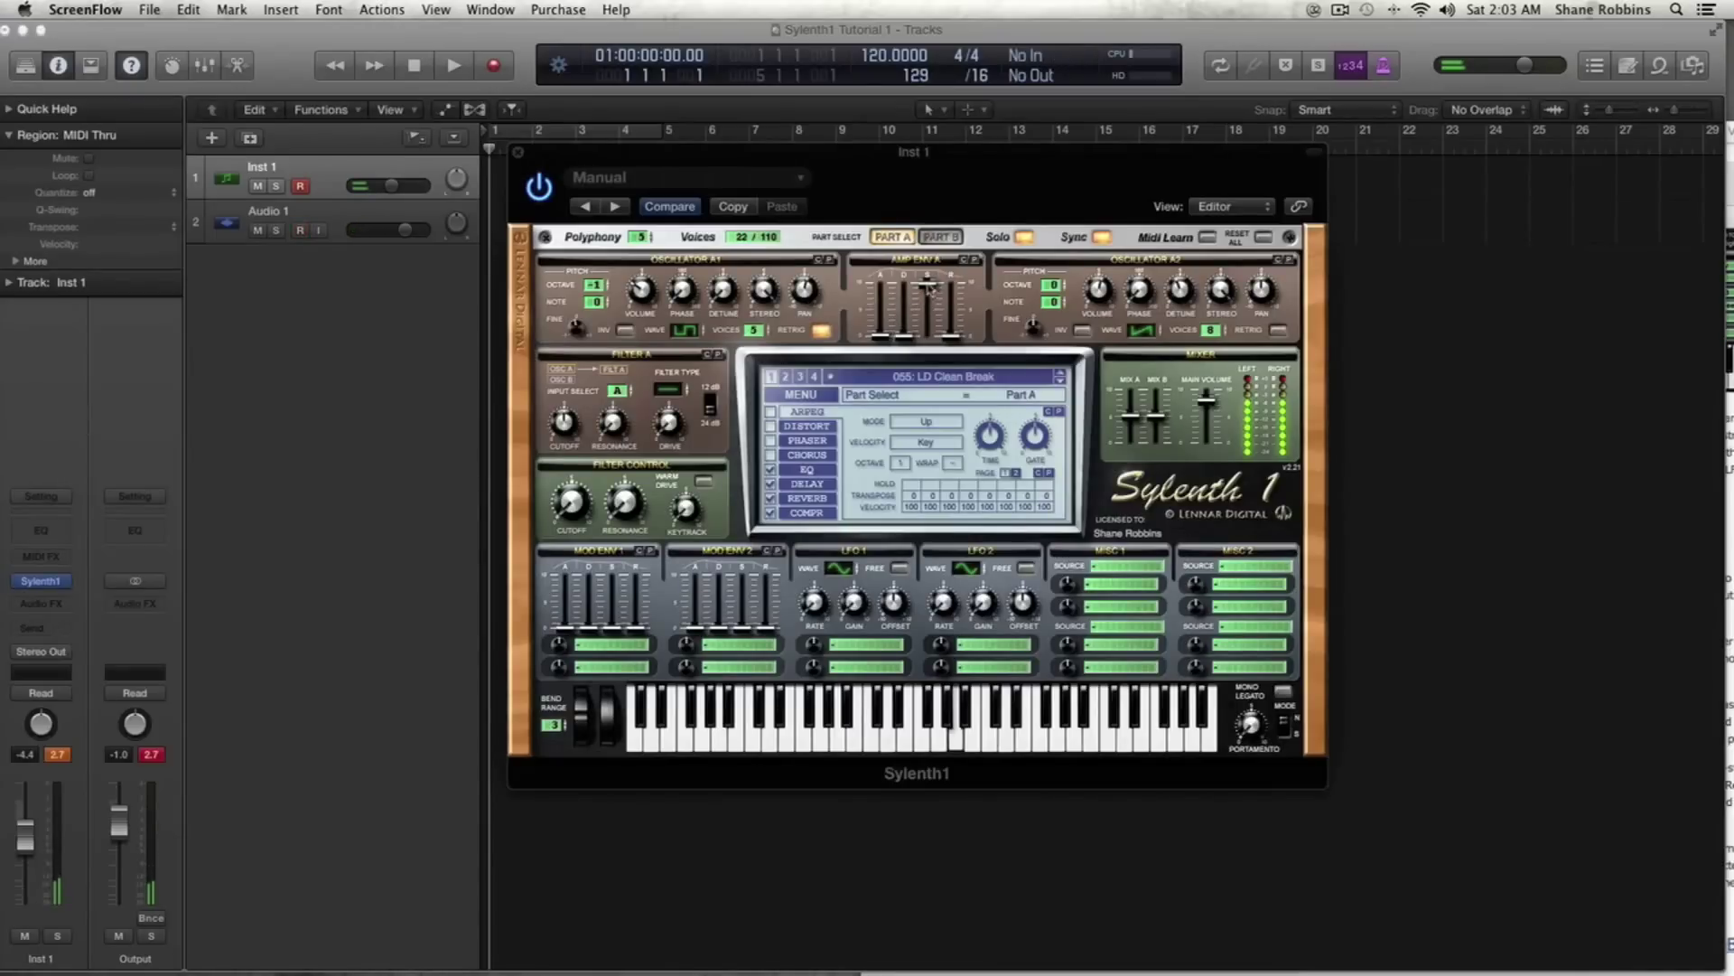
{"action": "left_click_drag", "start_coordinate": [927, 285], "coordinate": [947, 495]}
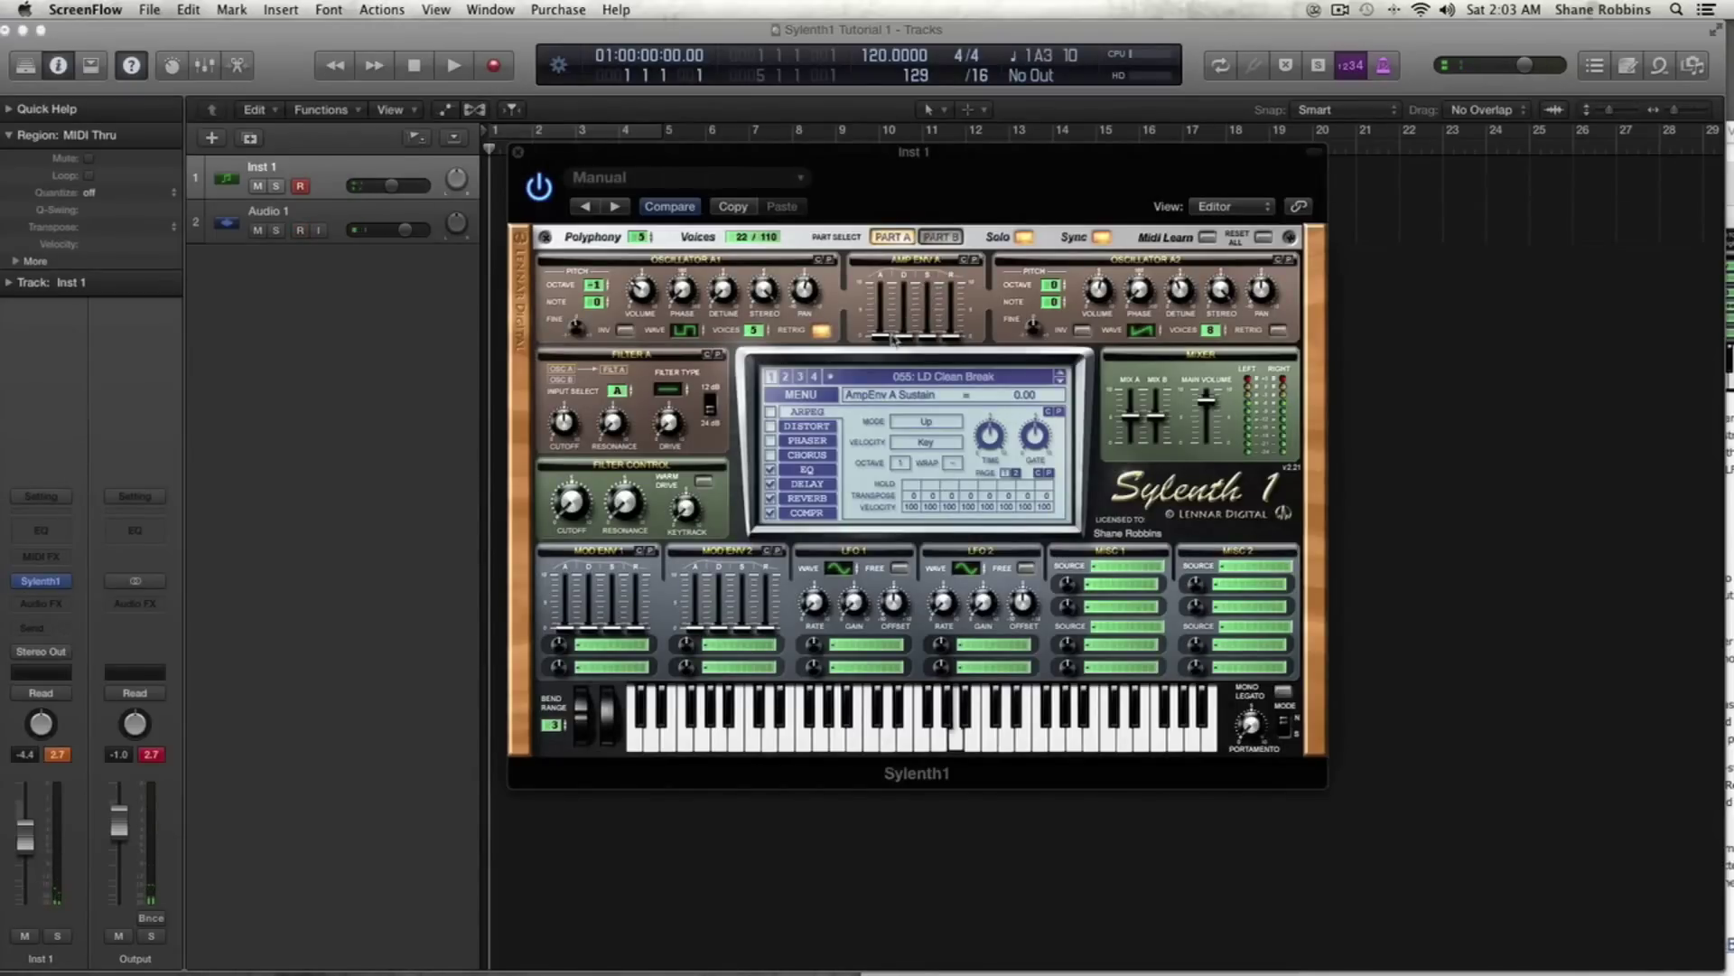
{"action": "mouse_move", "coordinate": [881, 336]}
{"action": "left_mouse_down"}
{"action": "mouse_move", "coordinate": [884, 297]}
{"action": "mouse_move", "coordinate": [881, 338]}
{"action": "left_mouse_up"}
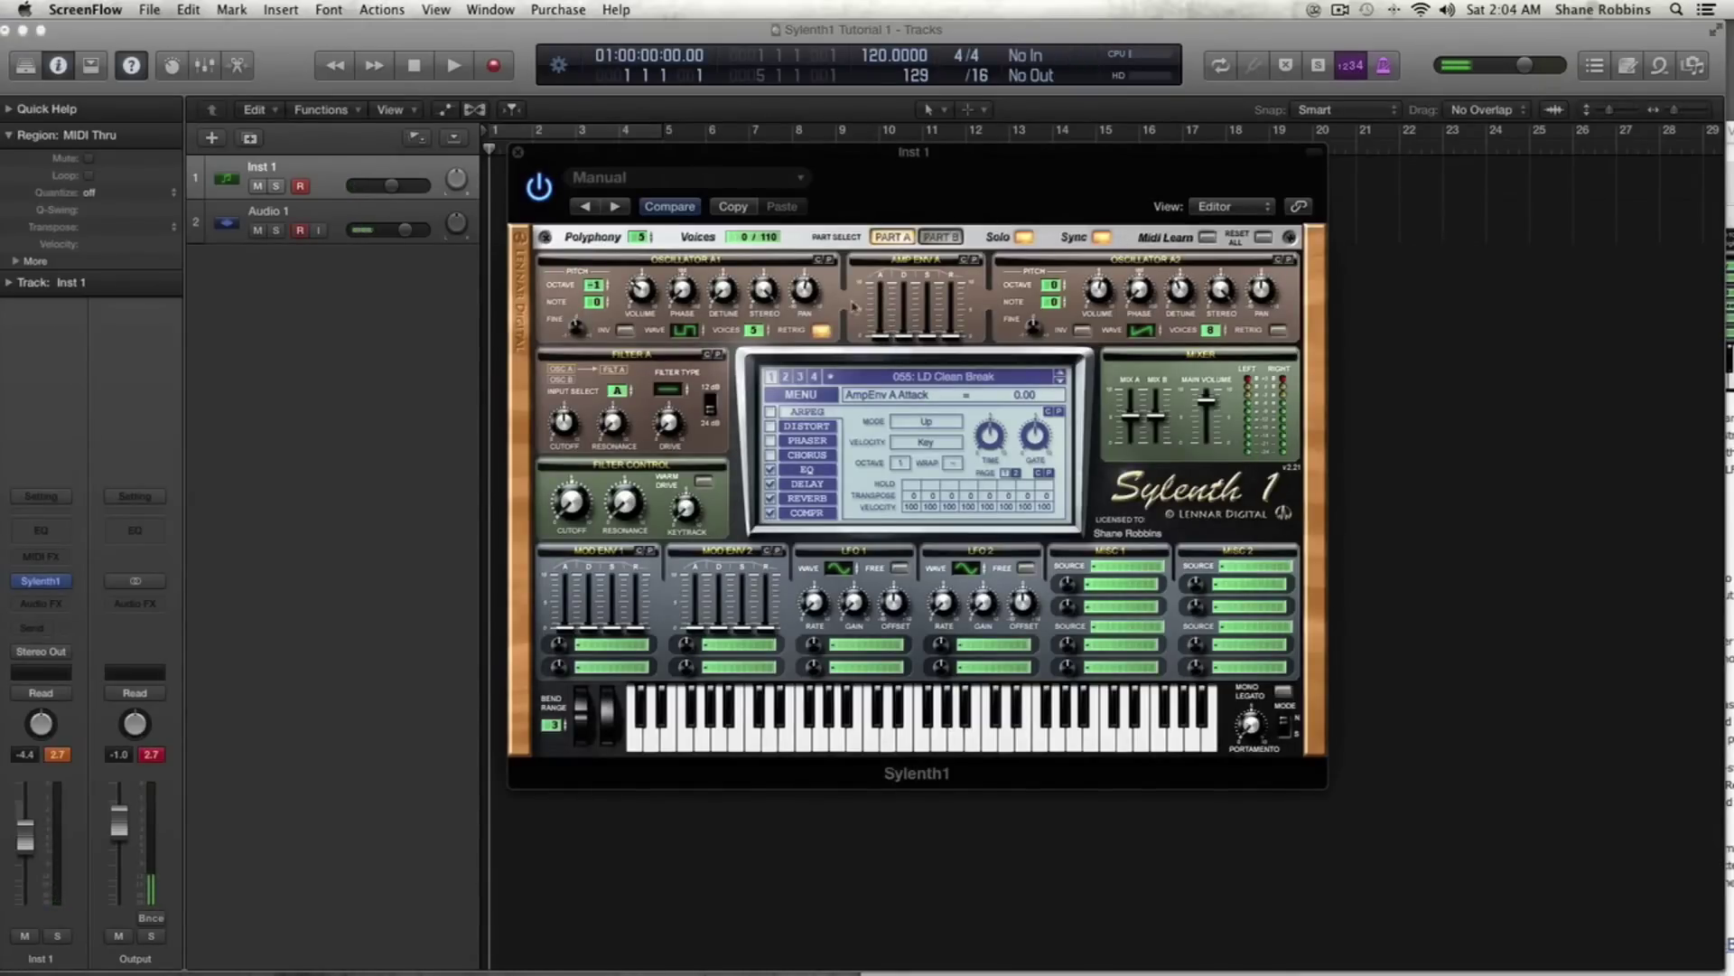
- Raise Part A's amp sustain to 6.15, turn Solo off, and bring up Part B
{"action": "left_click", "coordinate": [940, 238]}
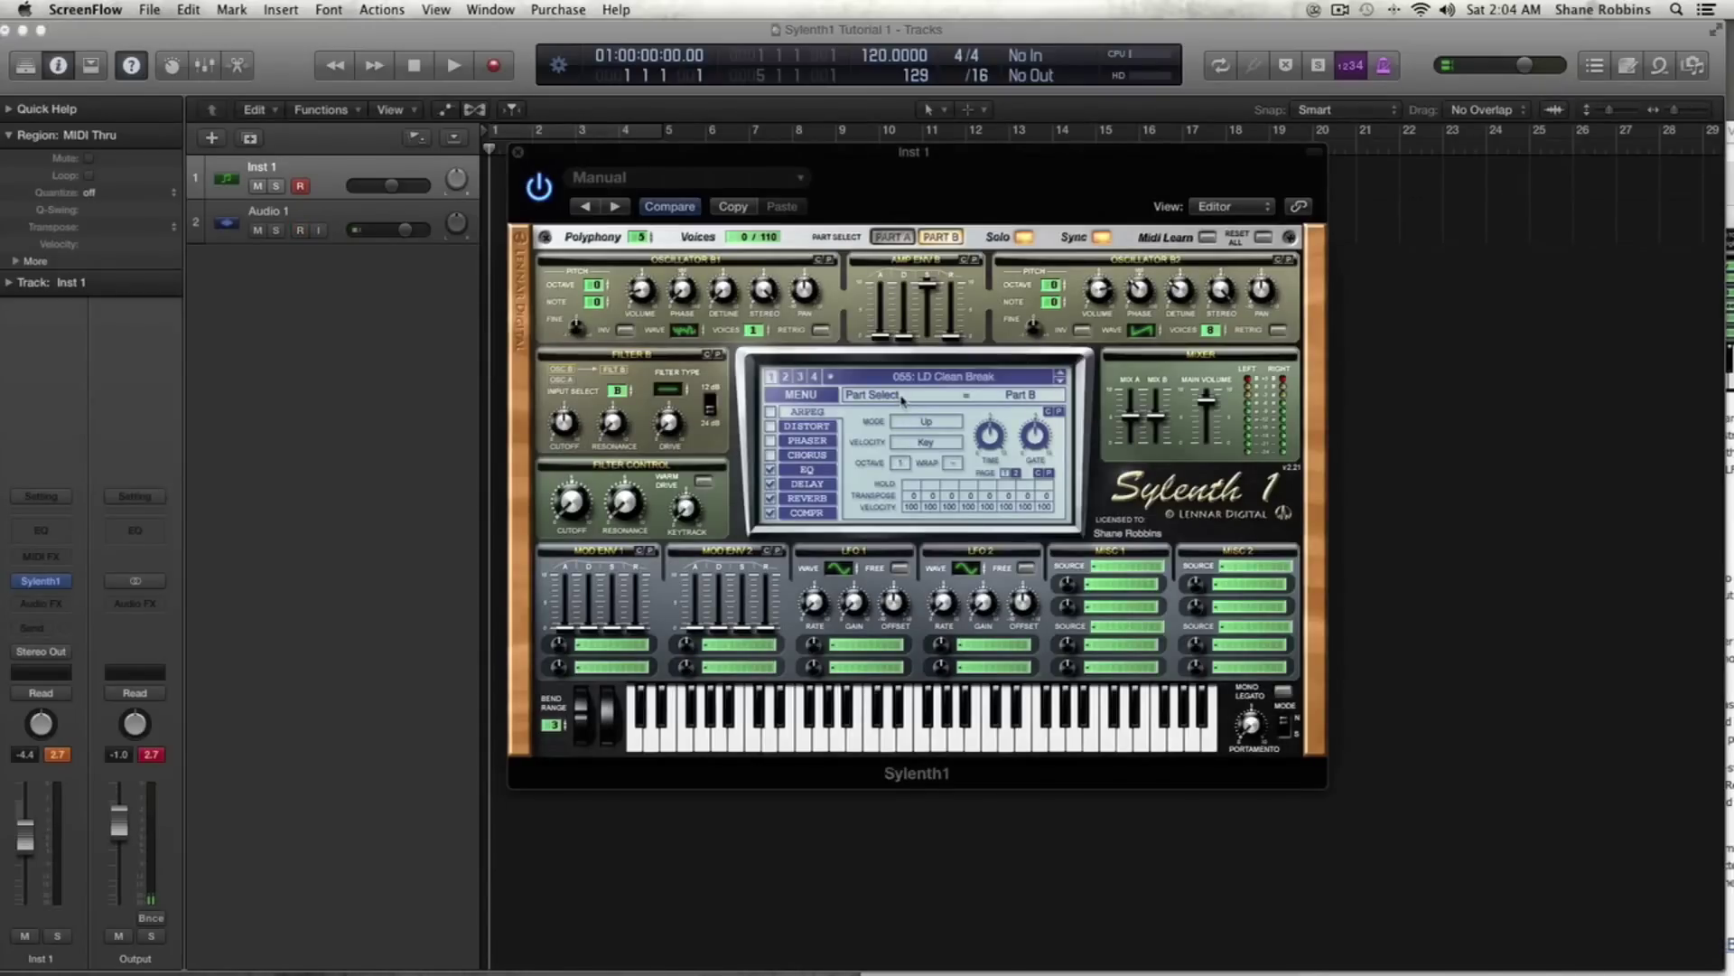
{"action": "left_click", "coordinate": [890, 236]}
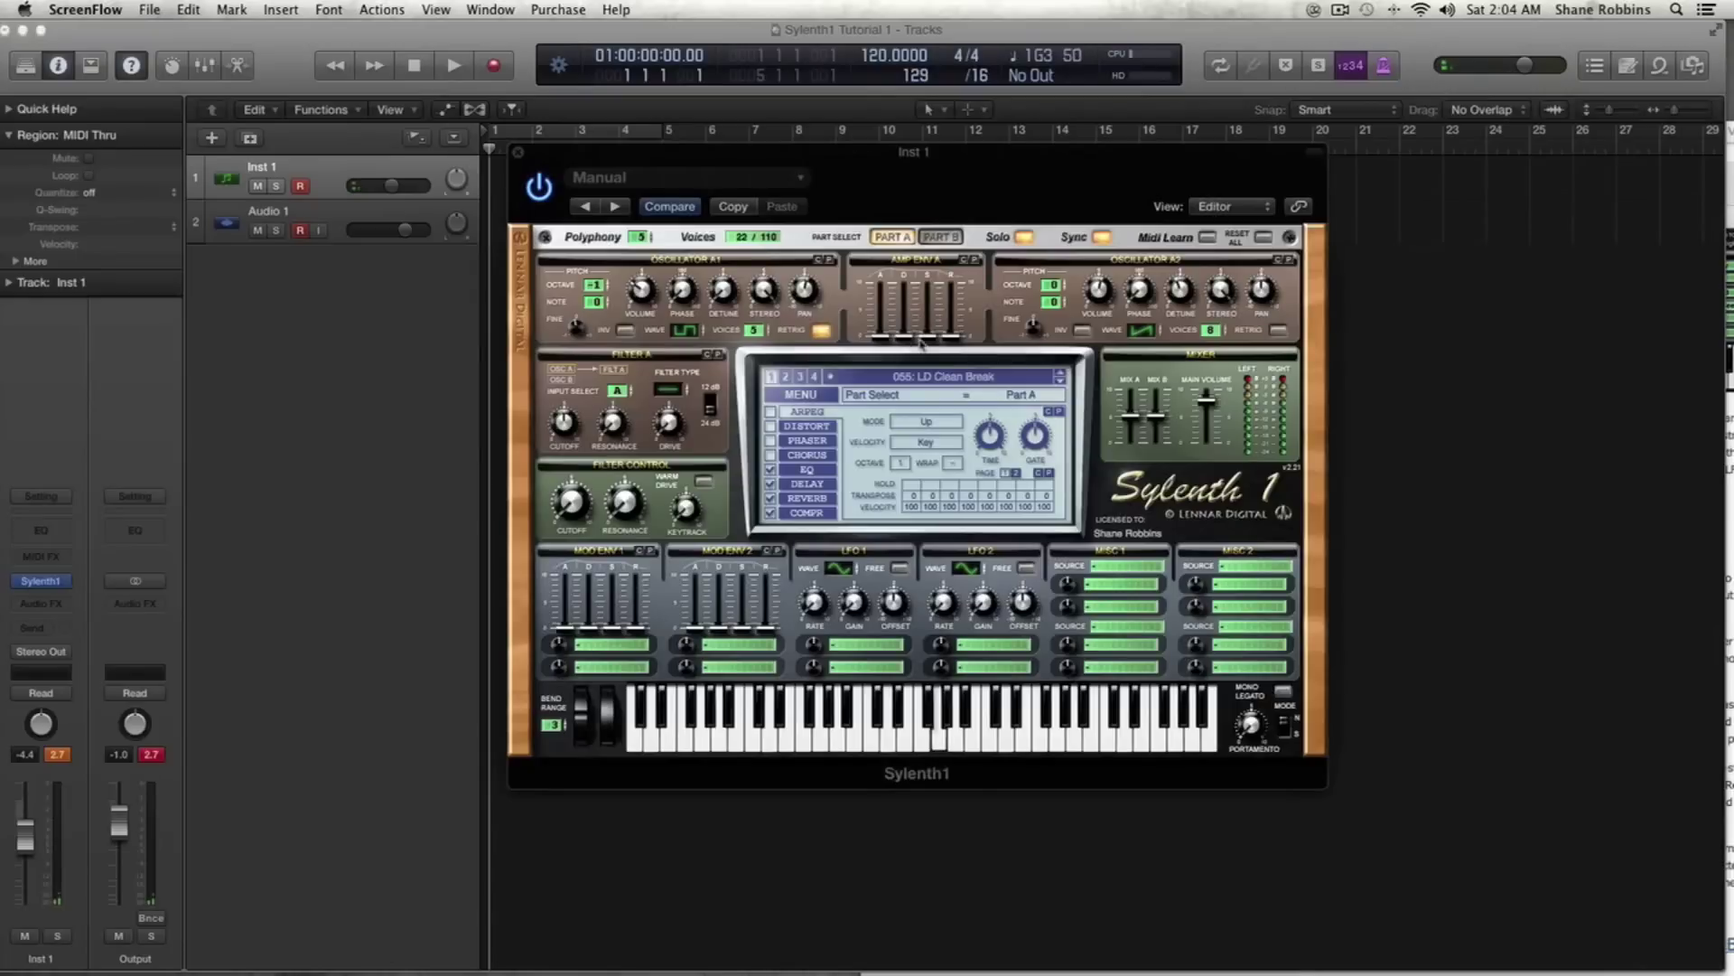
{"action": "left_click_drag", "start_coordinate": [926, 336], "coordinate": [907, 300]}
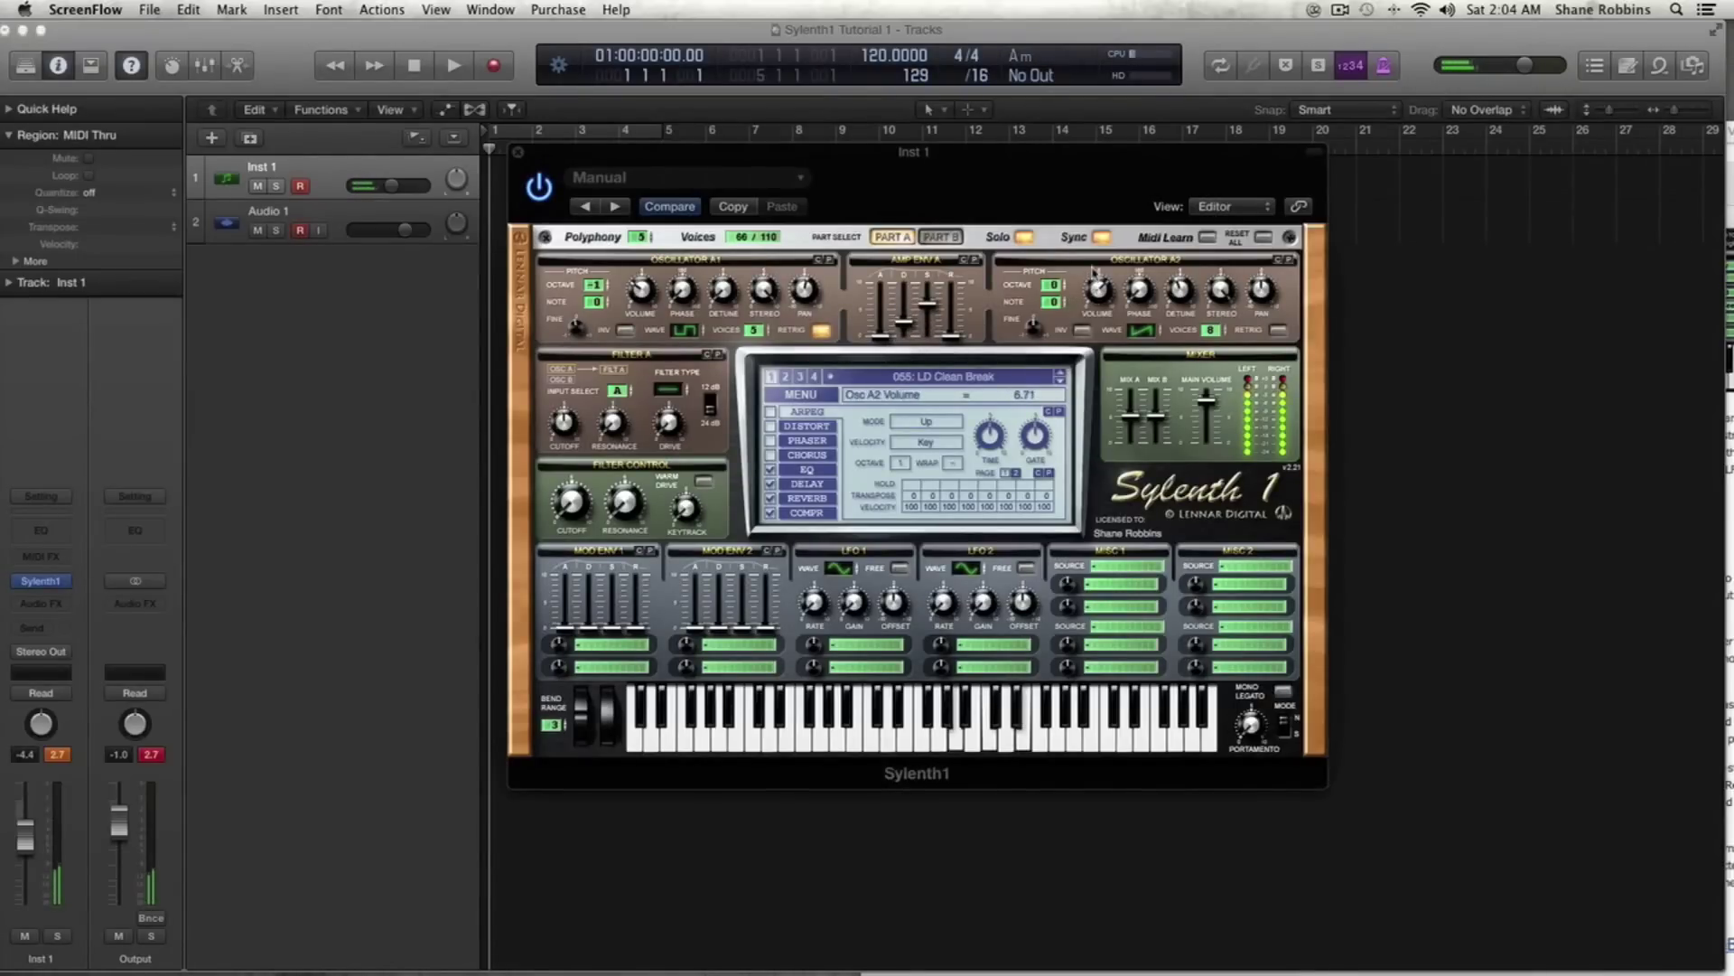
{"action": "left_click", "coordinate": [1025, 237]}
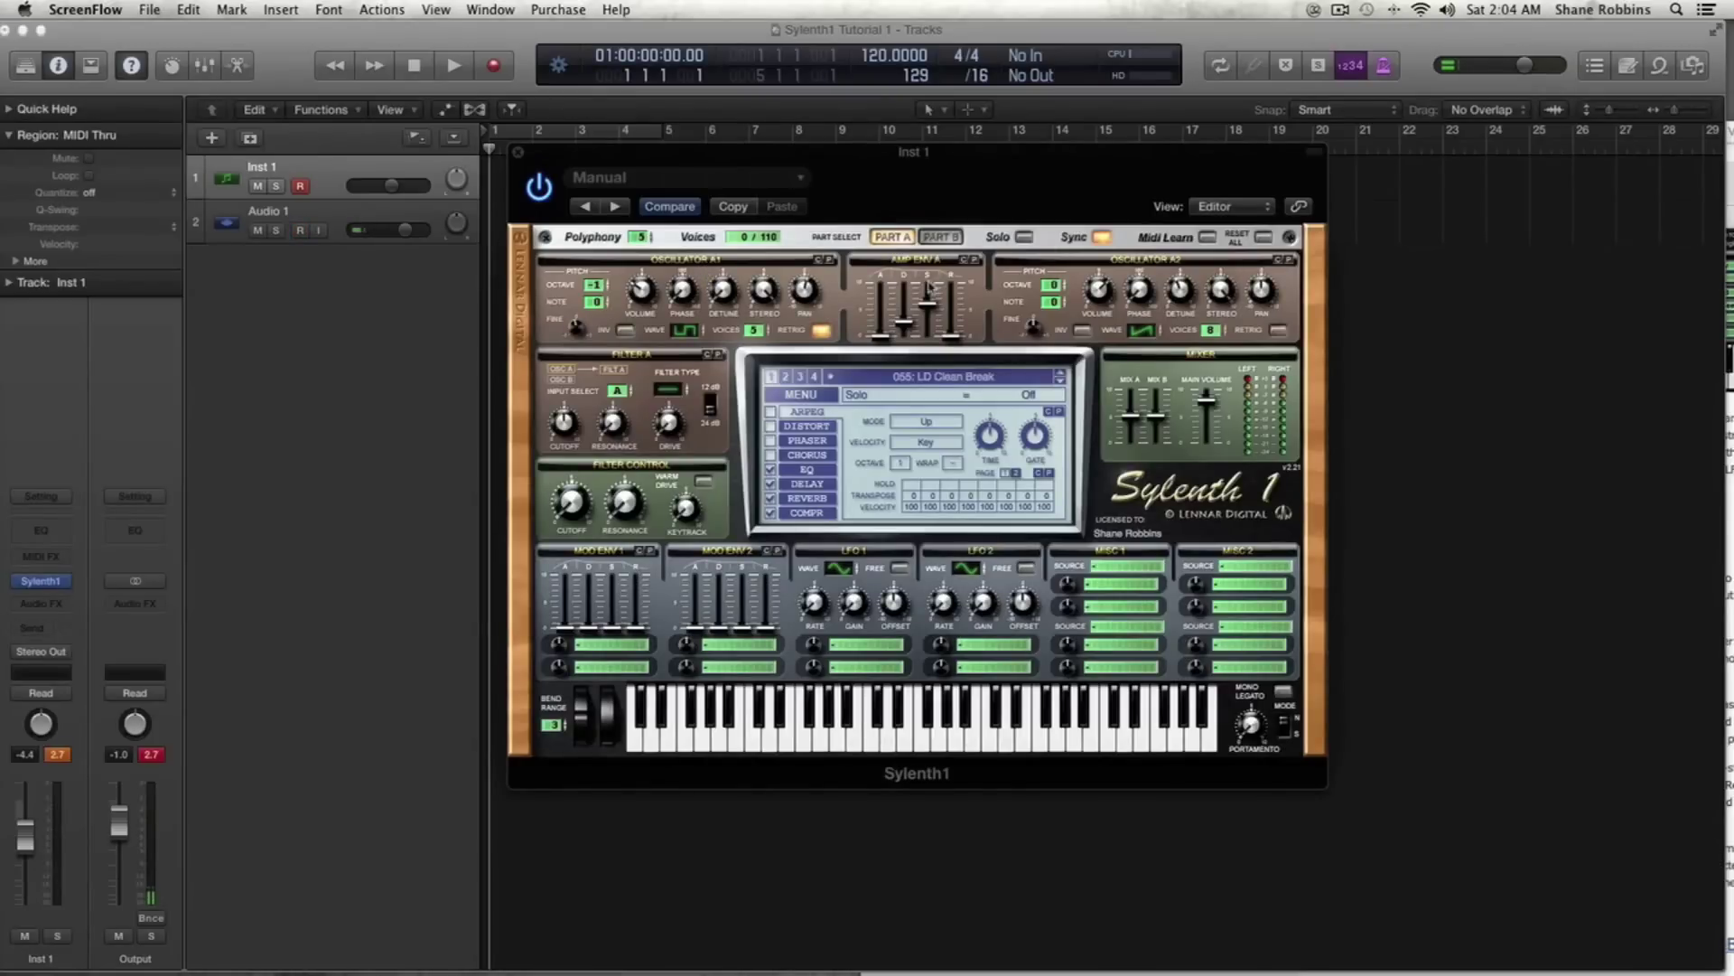
{"action": "left_click", "coordinate": [941, 237]}
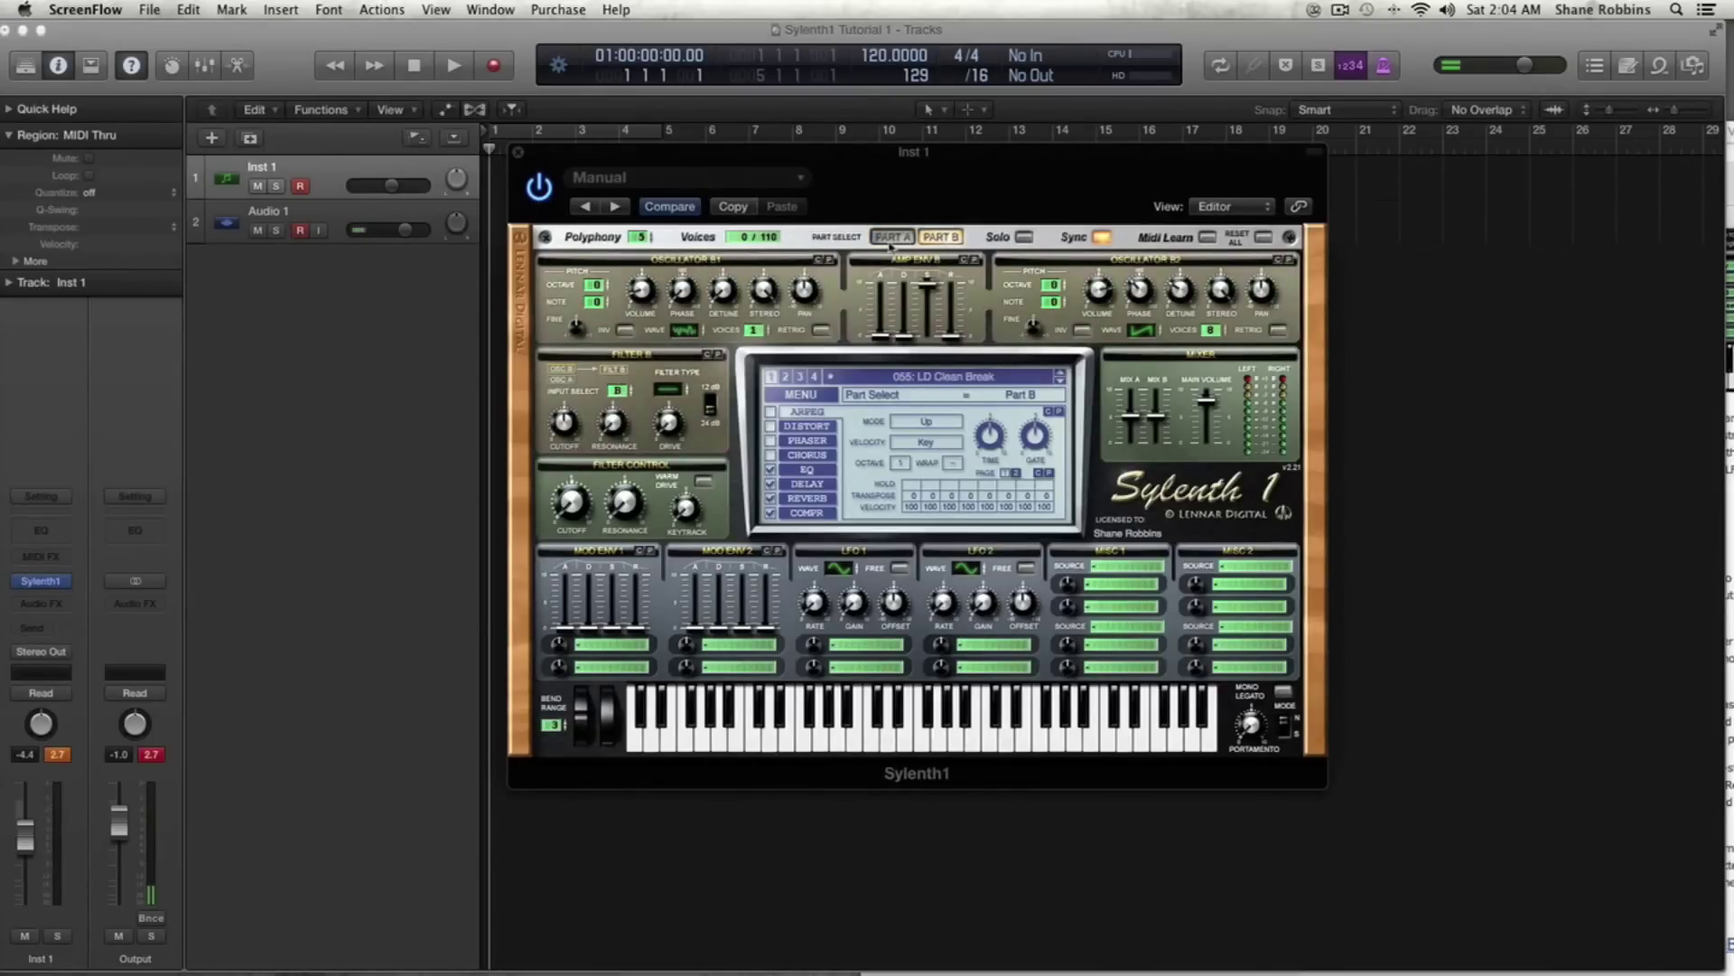
- Back on Part A, cycle Filter A through Bypass, Lowpass, Bandpass and Highpass
{"action": "left_click", "coordinate": [905, 238]}
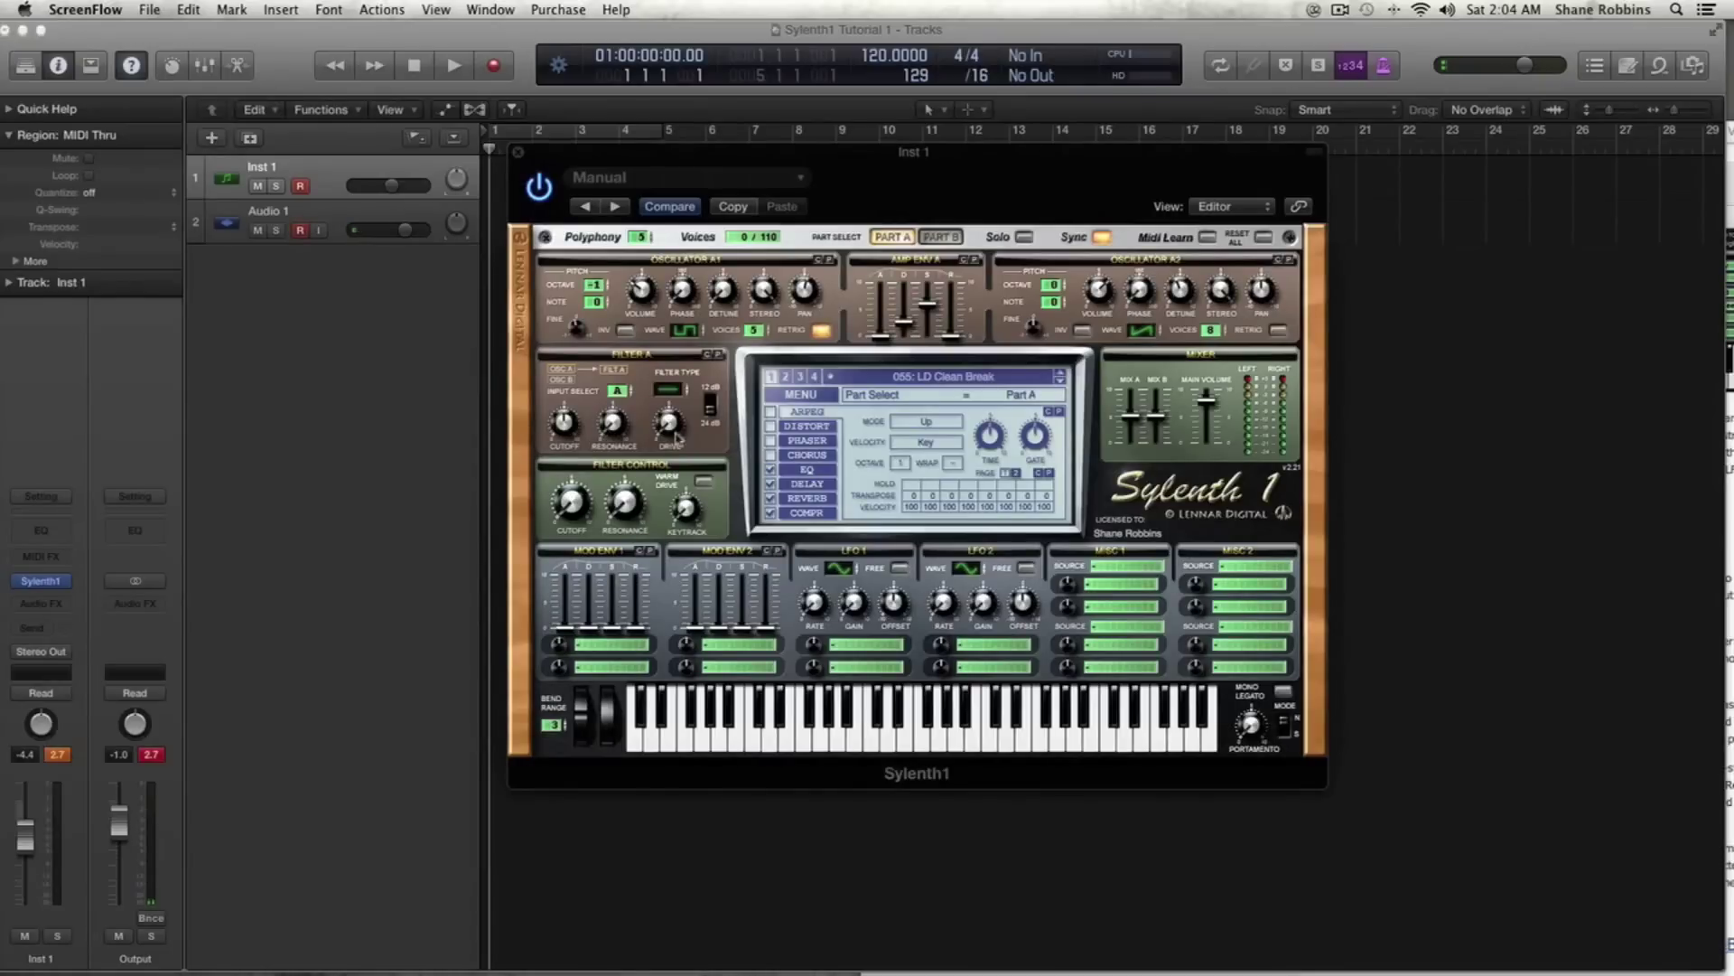
{"action": "left_click", "coordinate": [942, 236]}
{"action": "left_click", "coordinate": [906, 238]}
{"action": "left_click", "coordinate": [670, 390]}
{"action": "left_click", "coordinate": [670, 383]}
{"action": "left_click", "coordinate": [672, 363]}
{"action": "left_click", "coordinate": [675, 350]}
- With solo on, toggle Filter A's slope between 12 and 24 dB, ending at 24 dB and bypassed
{"action": "mouse_move", "coordinate": [711, 395]}
{"action": "left_click", "coordinate": [715, 433]}
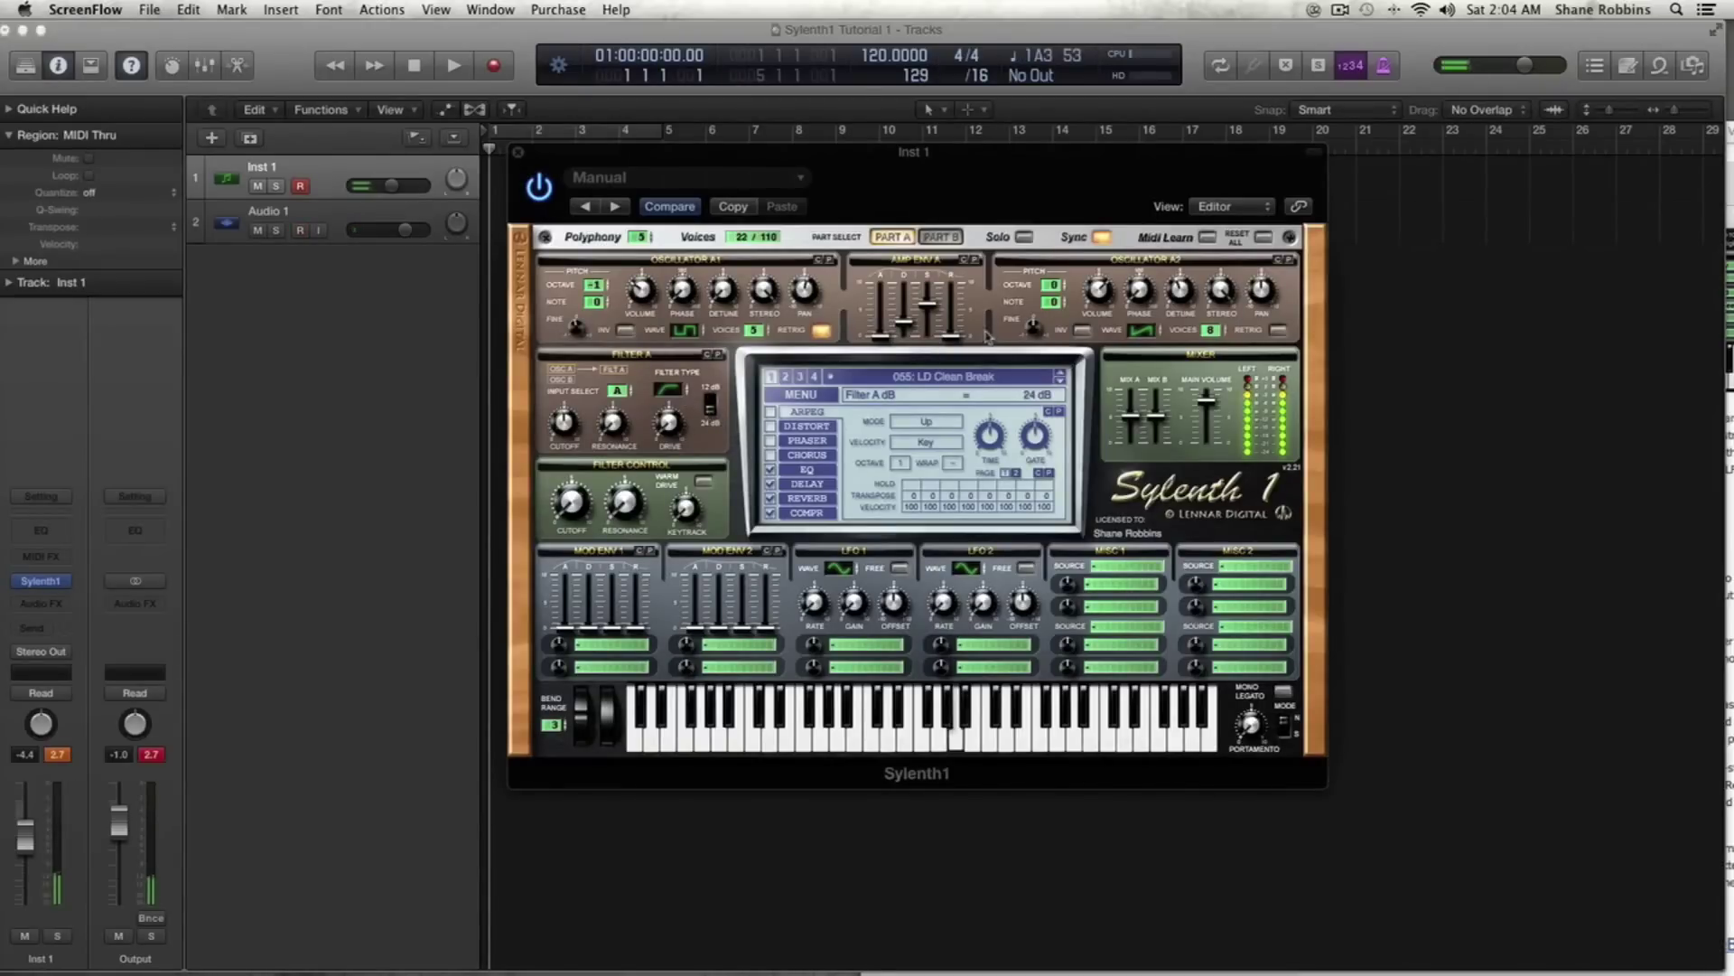
{"action": "left_click", "coordinate": [1022, 237]}
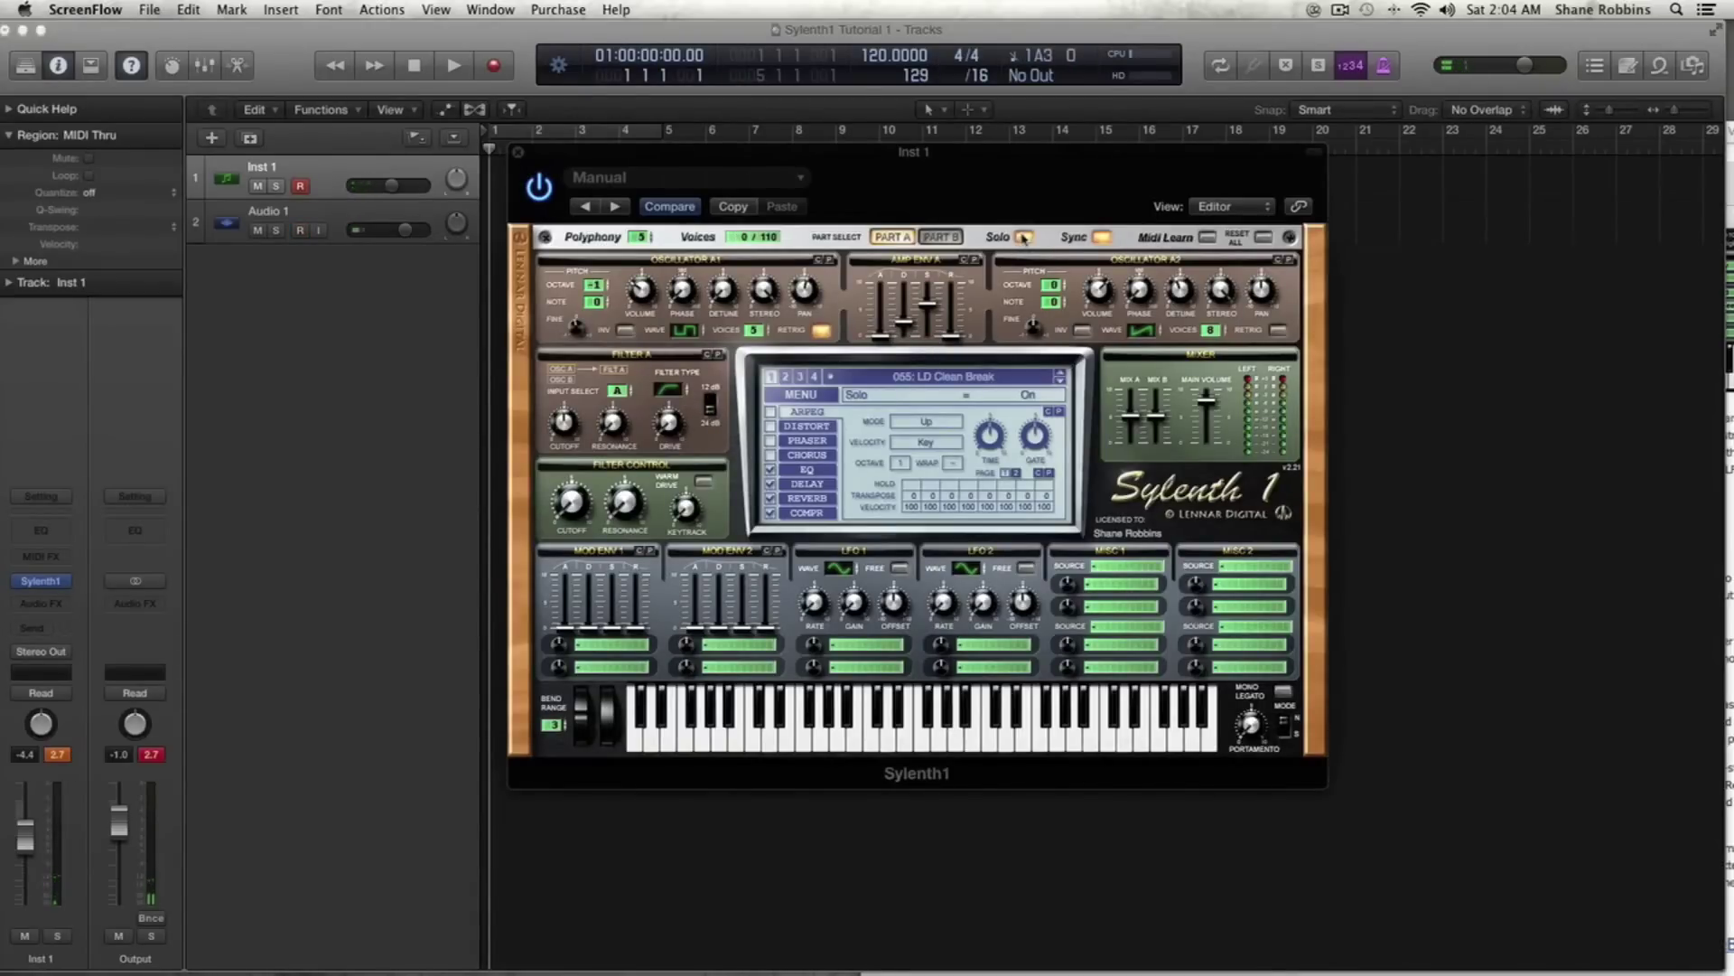
{"action": "left_click", "coordinate": [713, 407]}
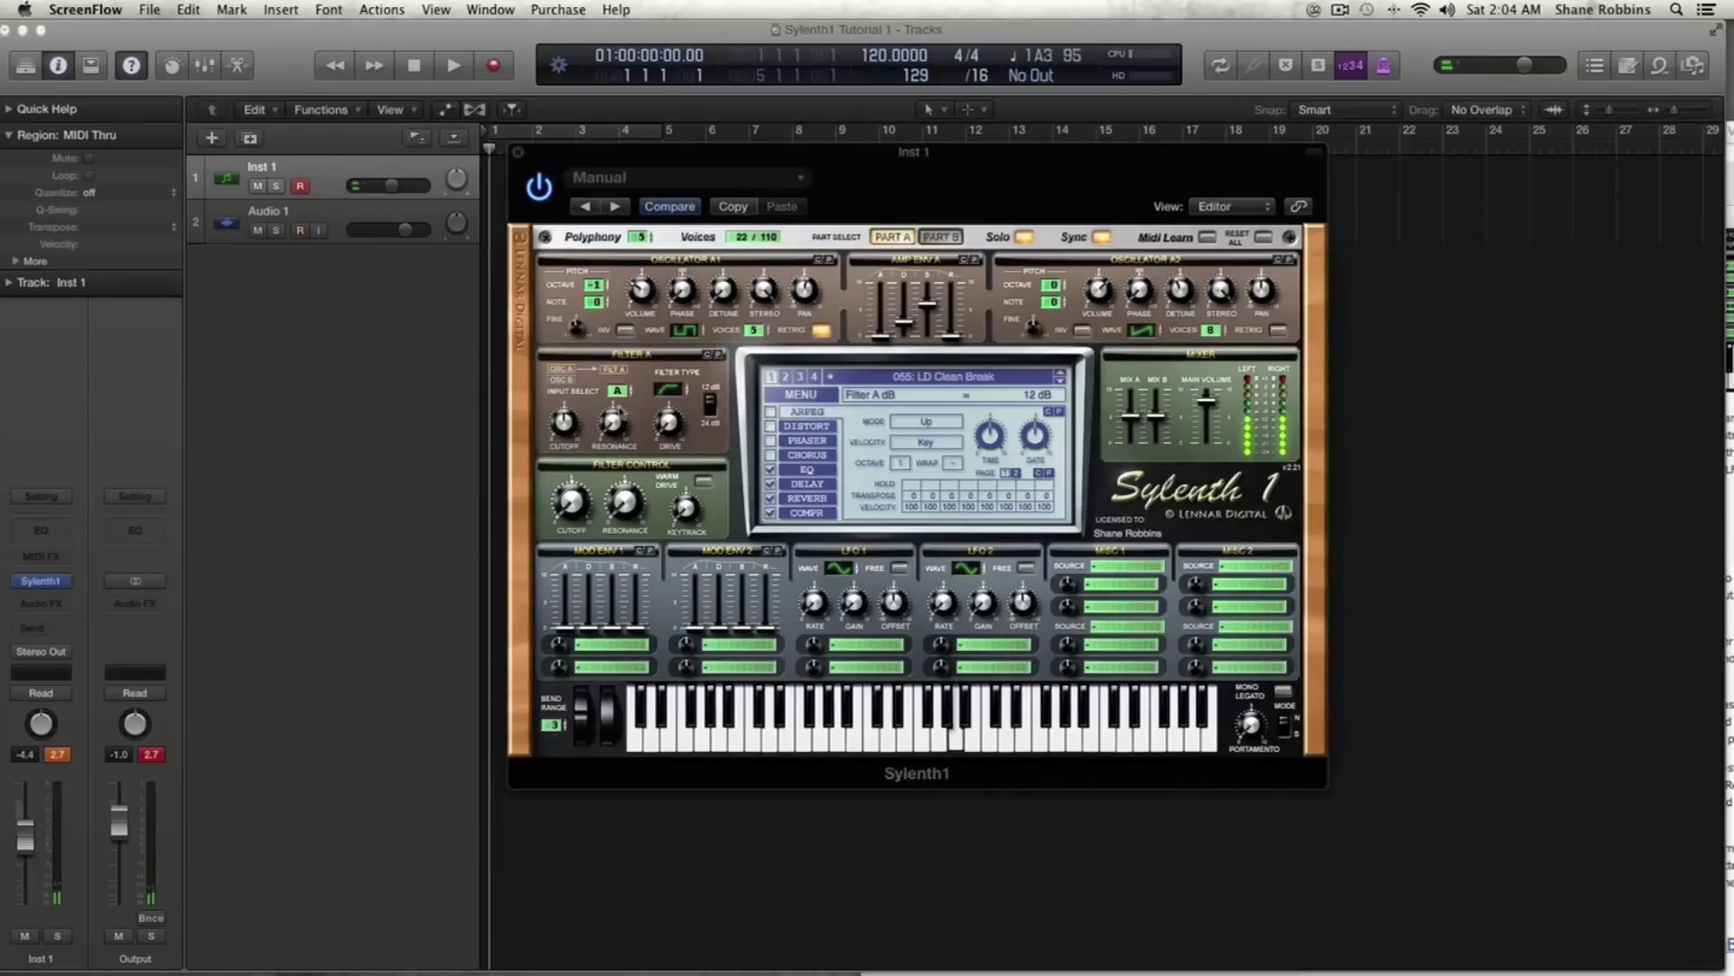
{"action": "left_click", "coordinate": [711, 403]}
{"action": "left_click", "coordinate": [715, 369]}
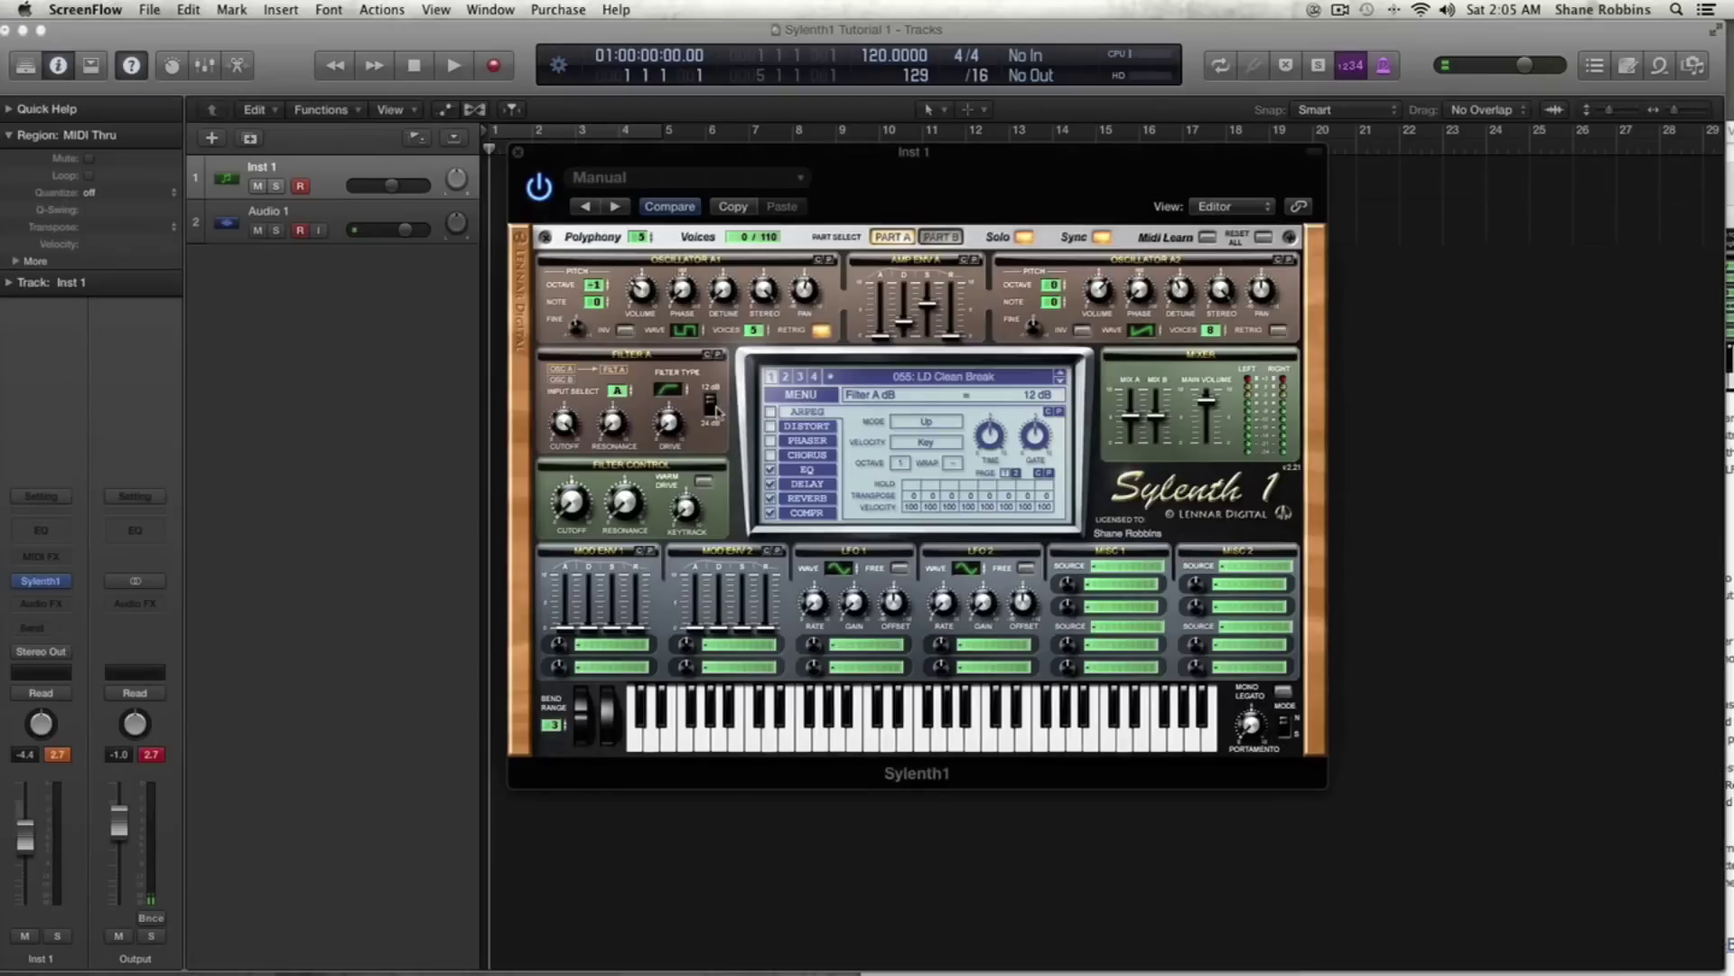
{"action": "left_click", "coordinate": [713, 406]}
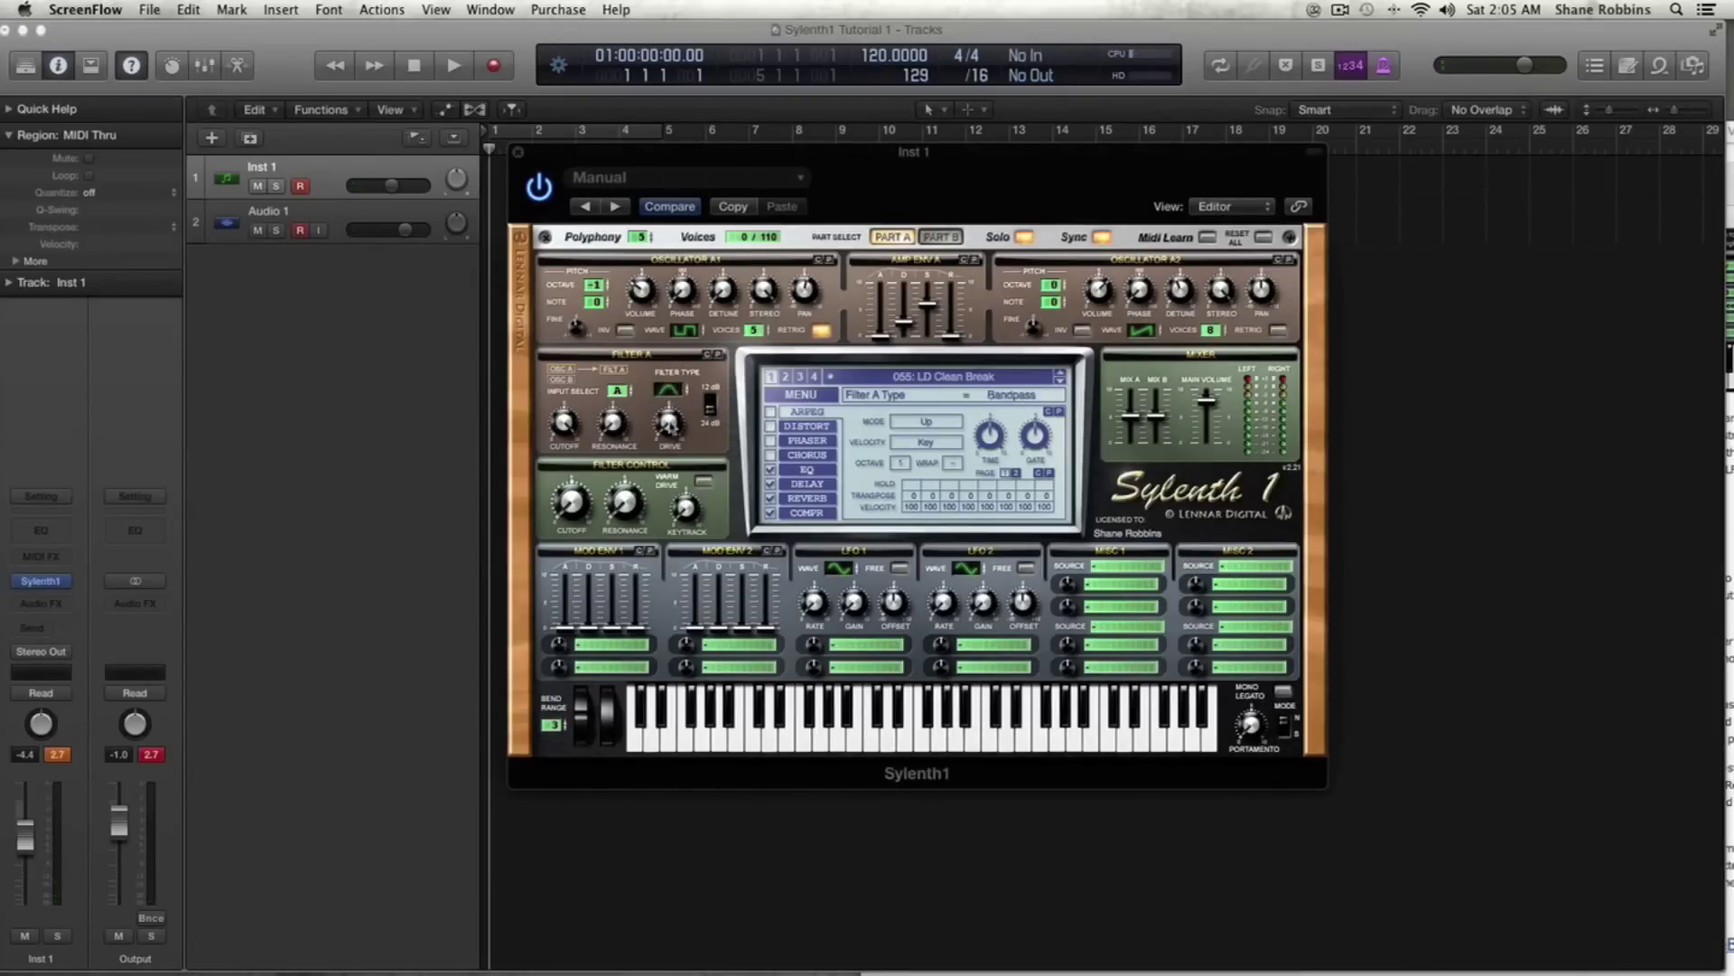
{"action": "left_click", "coordinate": [712, 405]}
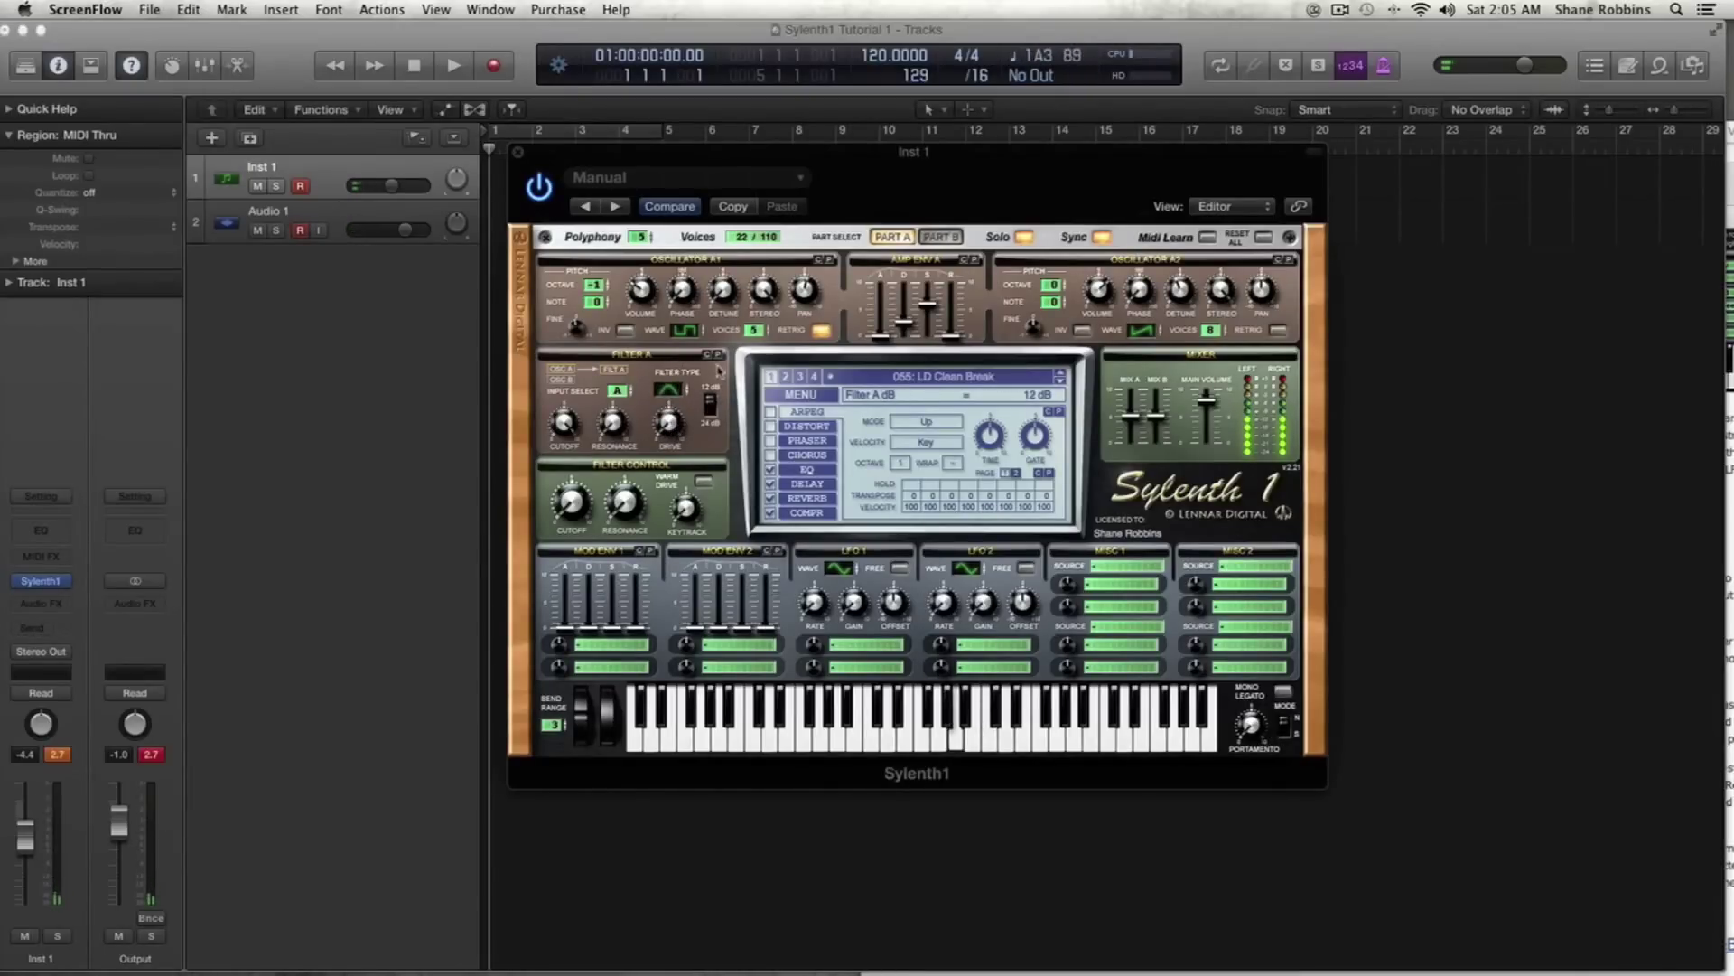
{"action": "left_click", "coordinate": [713, 406]}
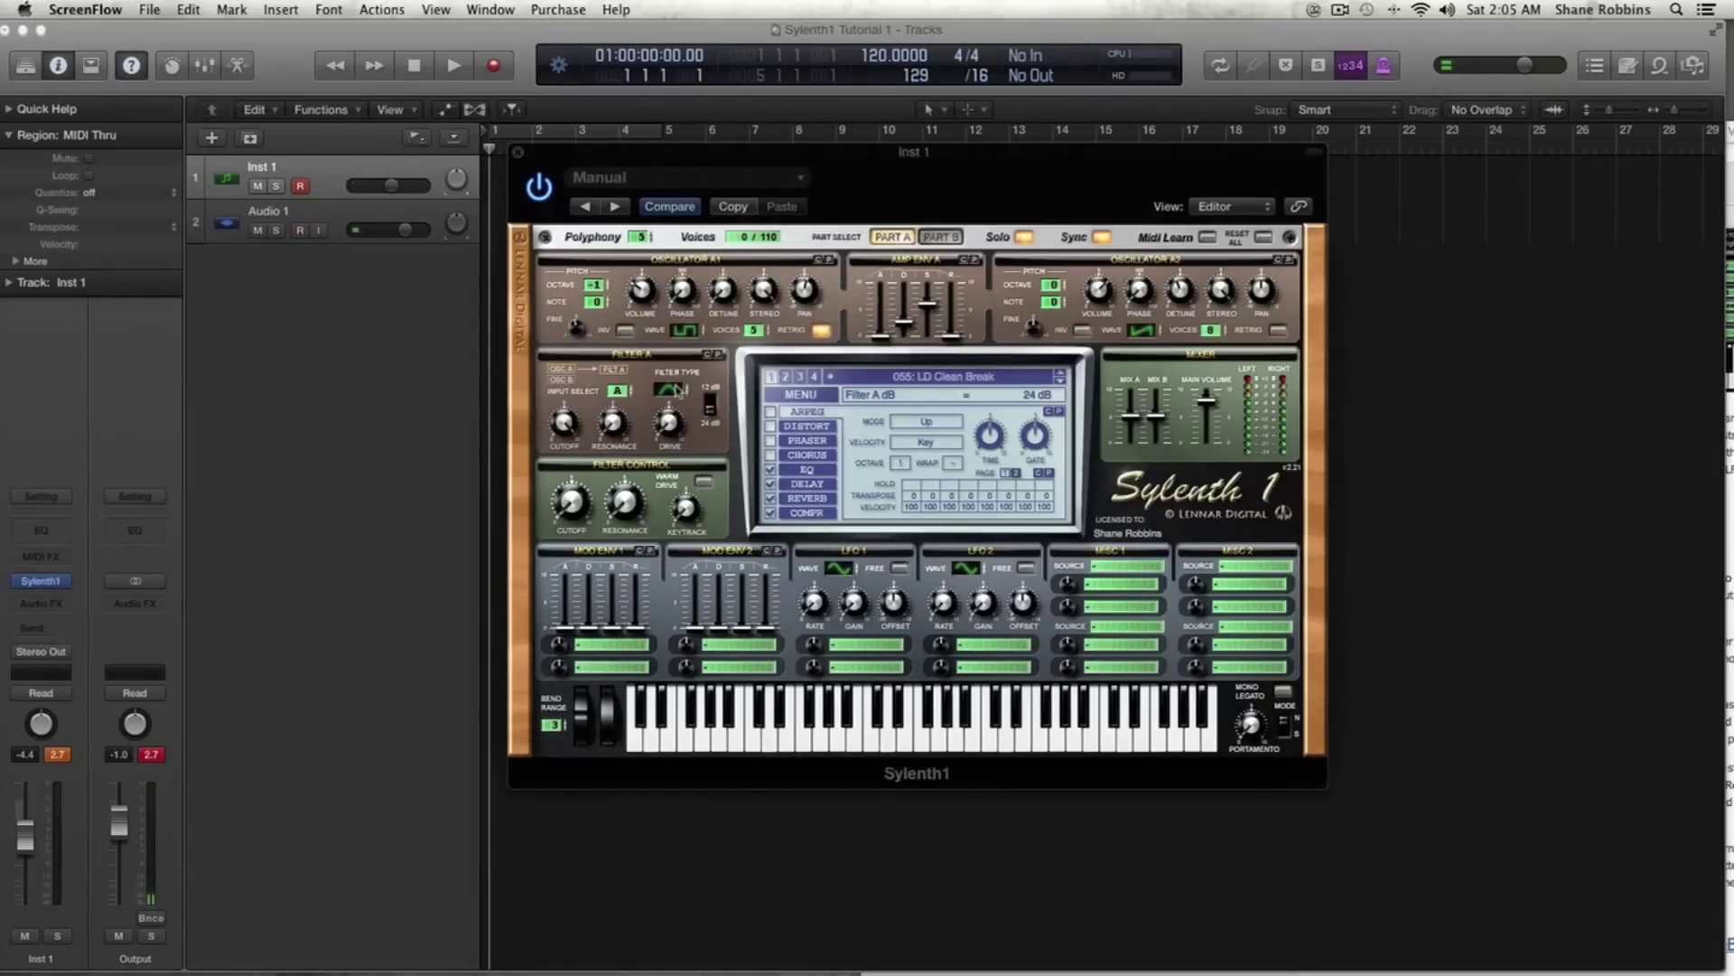
{"action": "left_click", "coordinate": [676, 391]}
- Turn Filter A cutoff down, play an A3 note, and try Bandpass before returning to Lowpass
{"action": "left_click_drag", "start_coordinate": [565, 422], "coordinate": [652, 718]}
{"action": "left_click", "coordinate": [955, 733]}
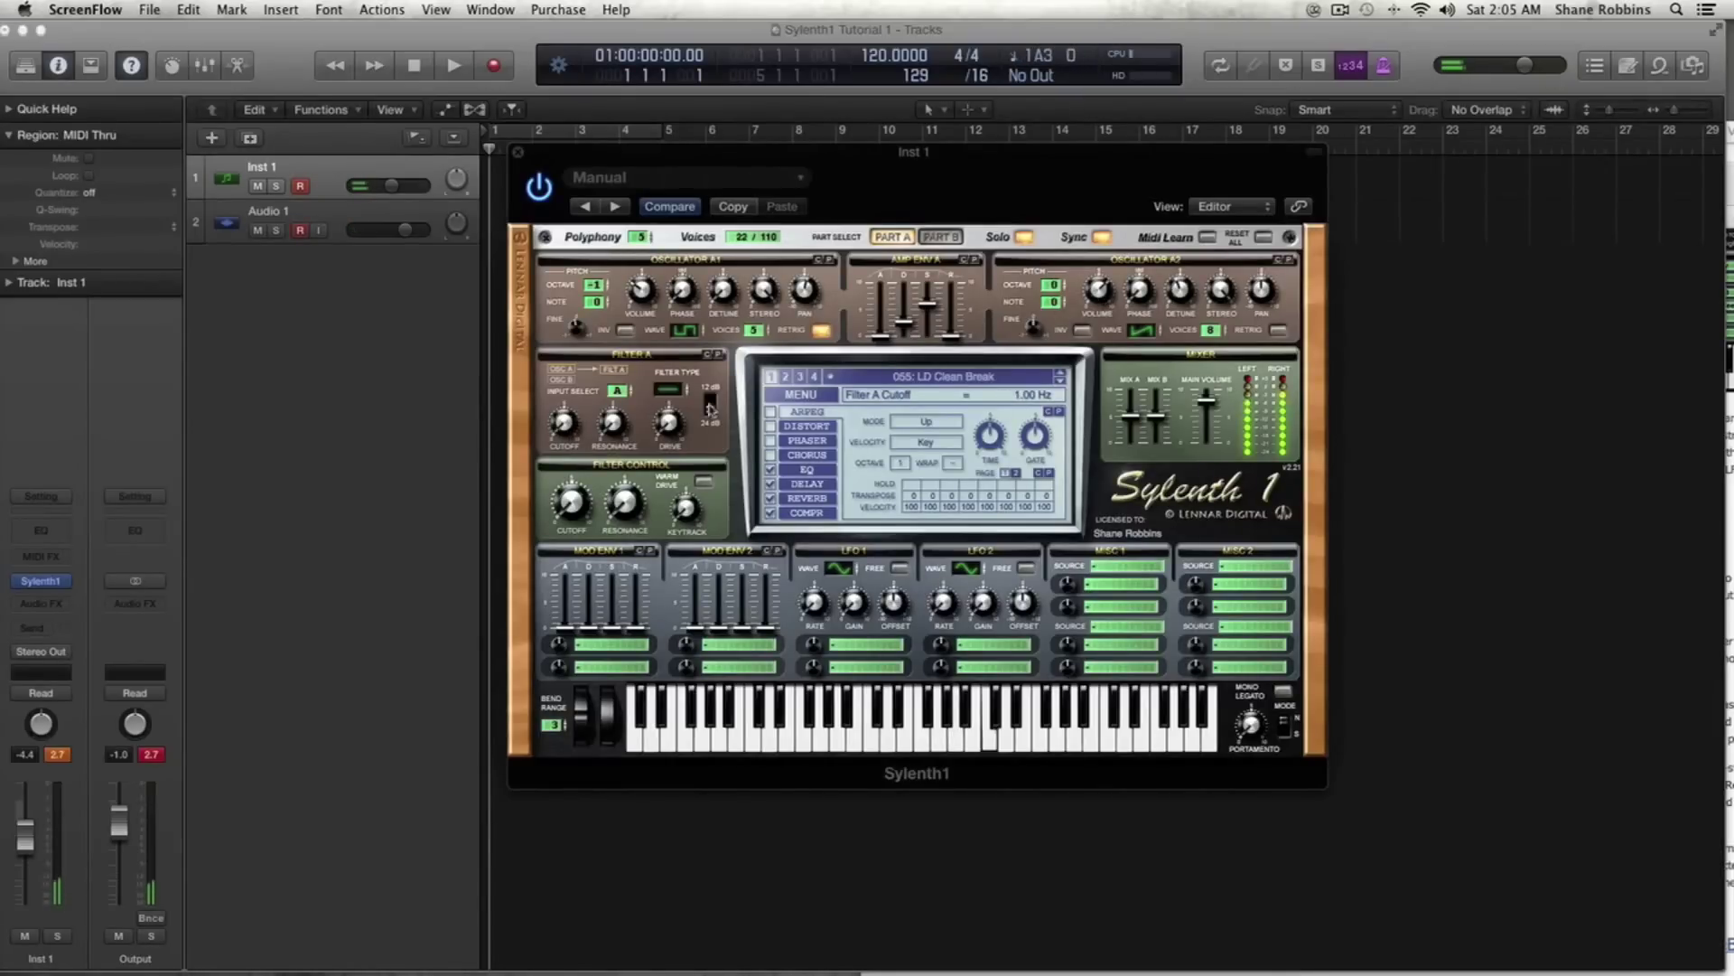
{"action": "left_click", "coordinate": [613, 422]}
{"action": "left_click", "coordinate": [668, 388]}
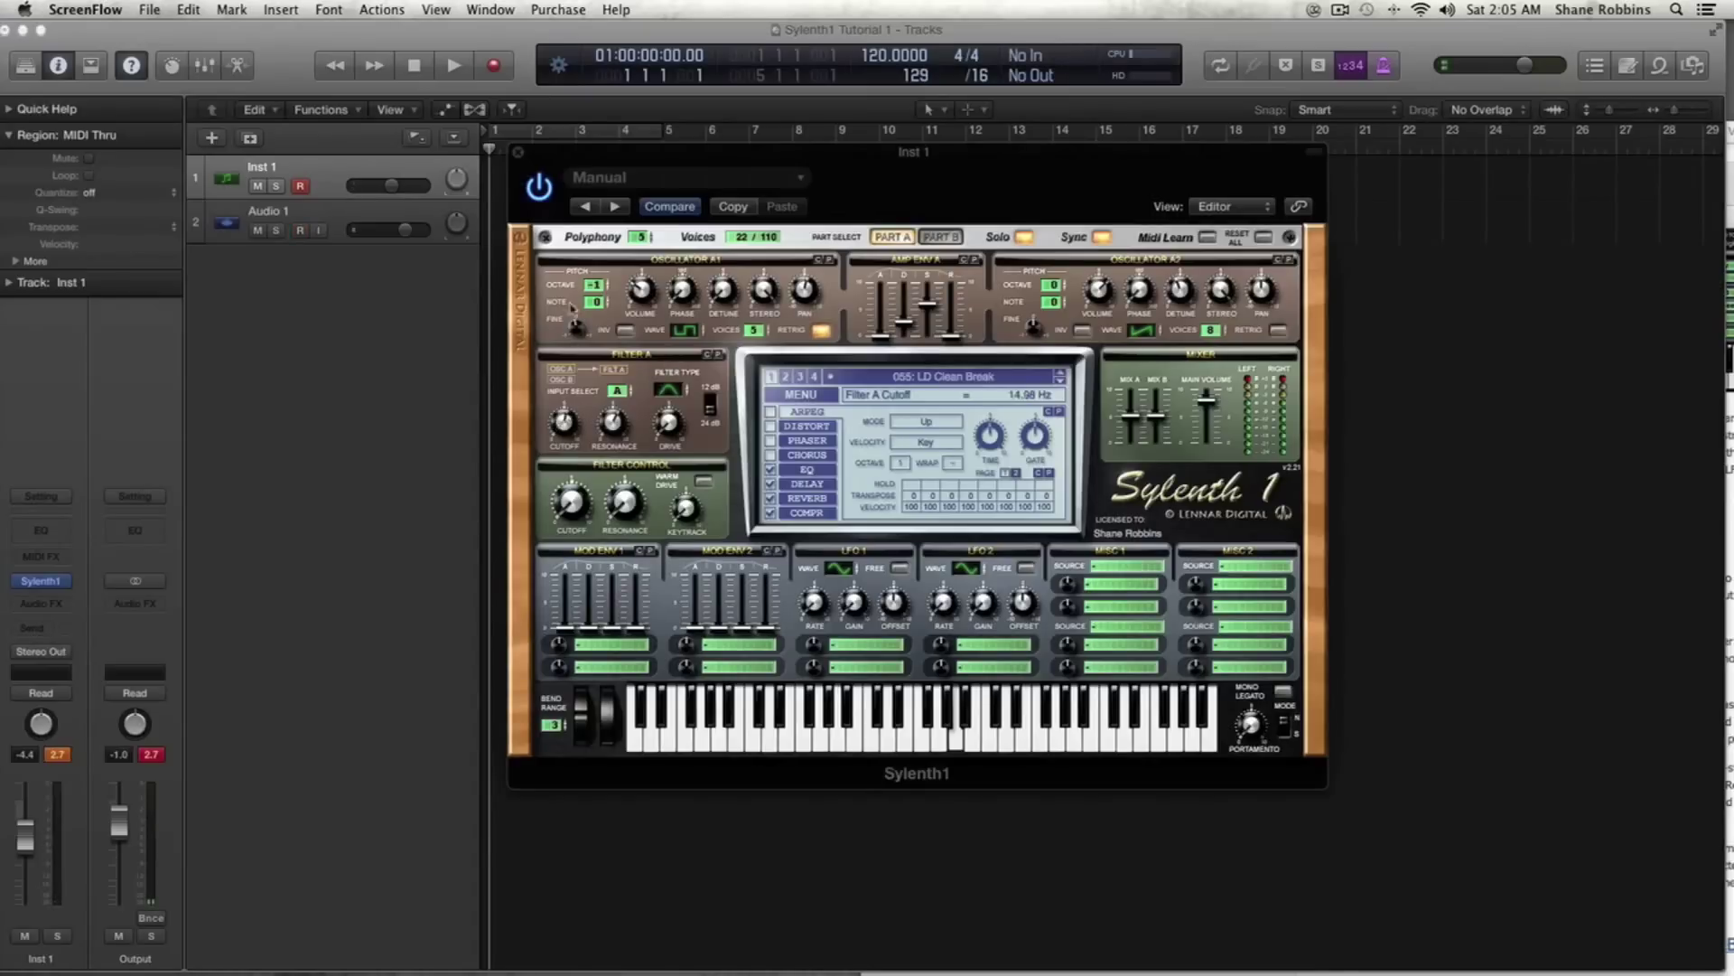
{"action": "left_click", "coordinate": [670, 392]}
- Open Filter A cutoff to 21341.28 Hz, drop it to about 435 Hz, and reset drive to zero
{"action": "left_click", "coordinate": [563, 421]}
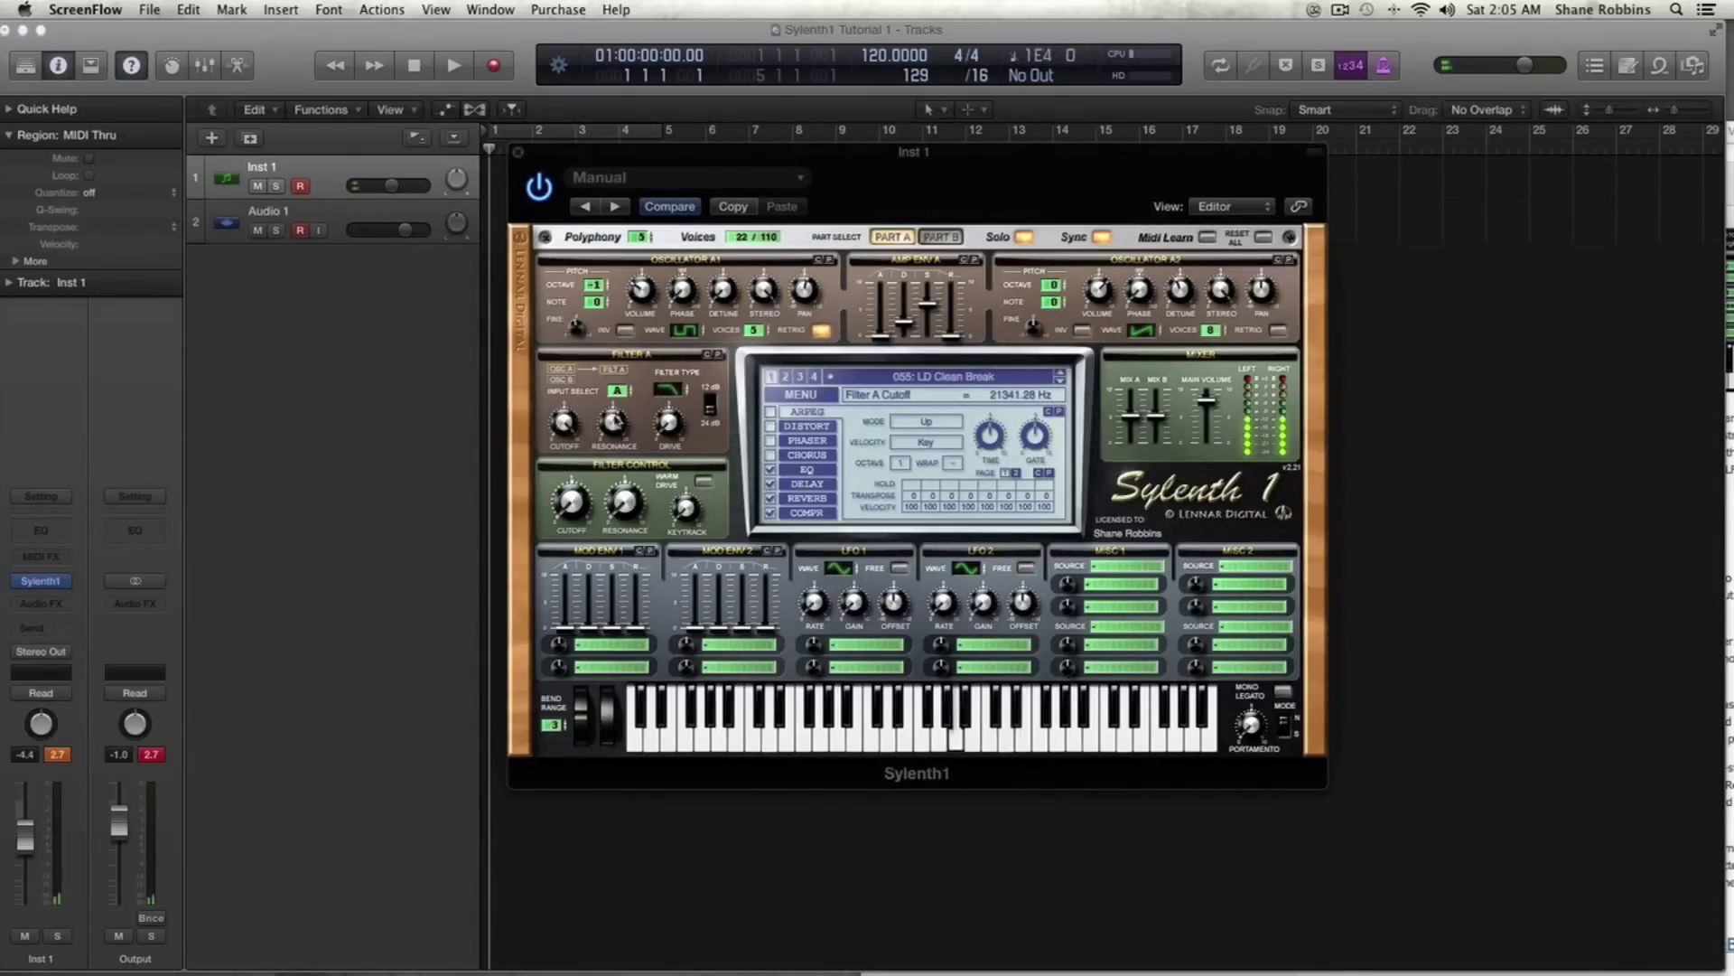
{"action": "left_click", "coordinate": [571, 501]}
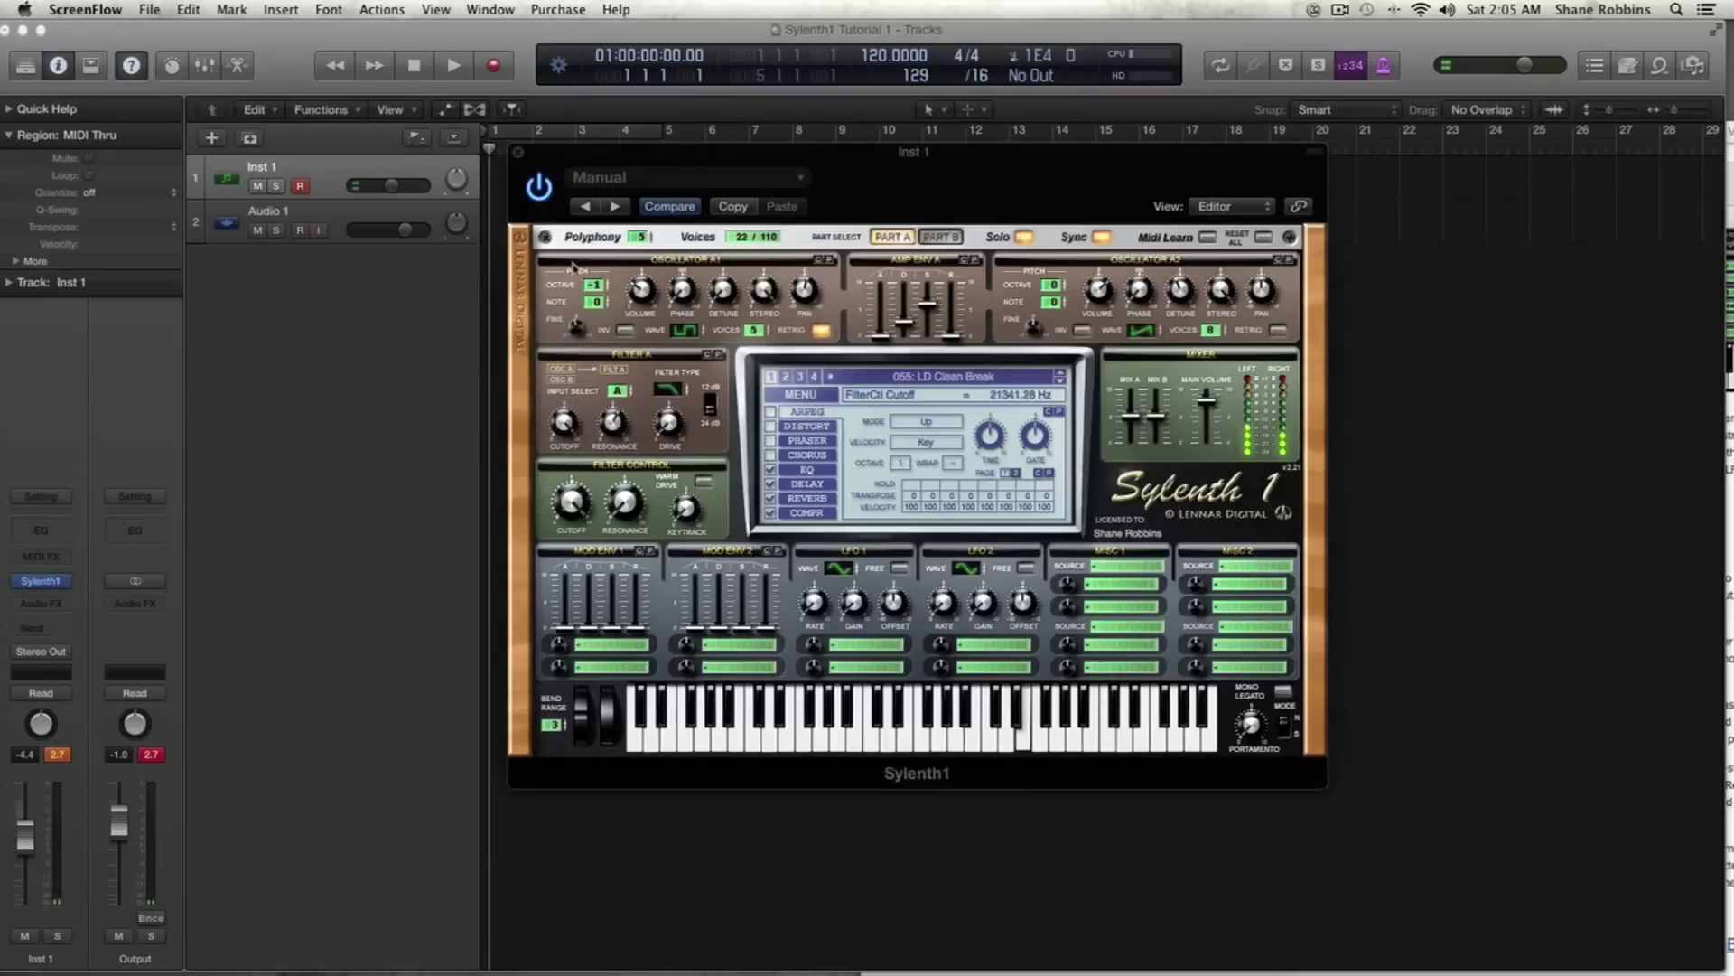
{"action": "left_click", "coordinate": [613, 421]}
{"action": "left_click", "coordinate": [669, 421]}
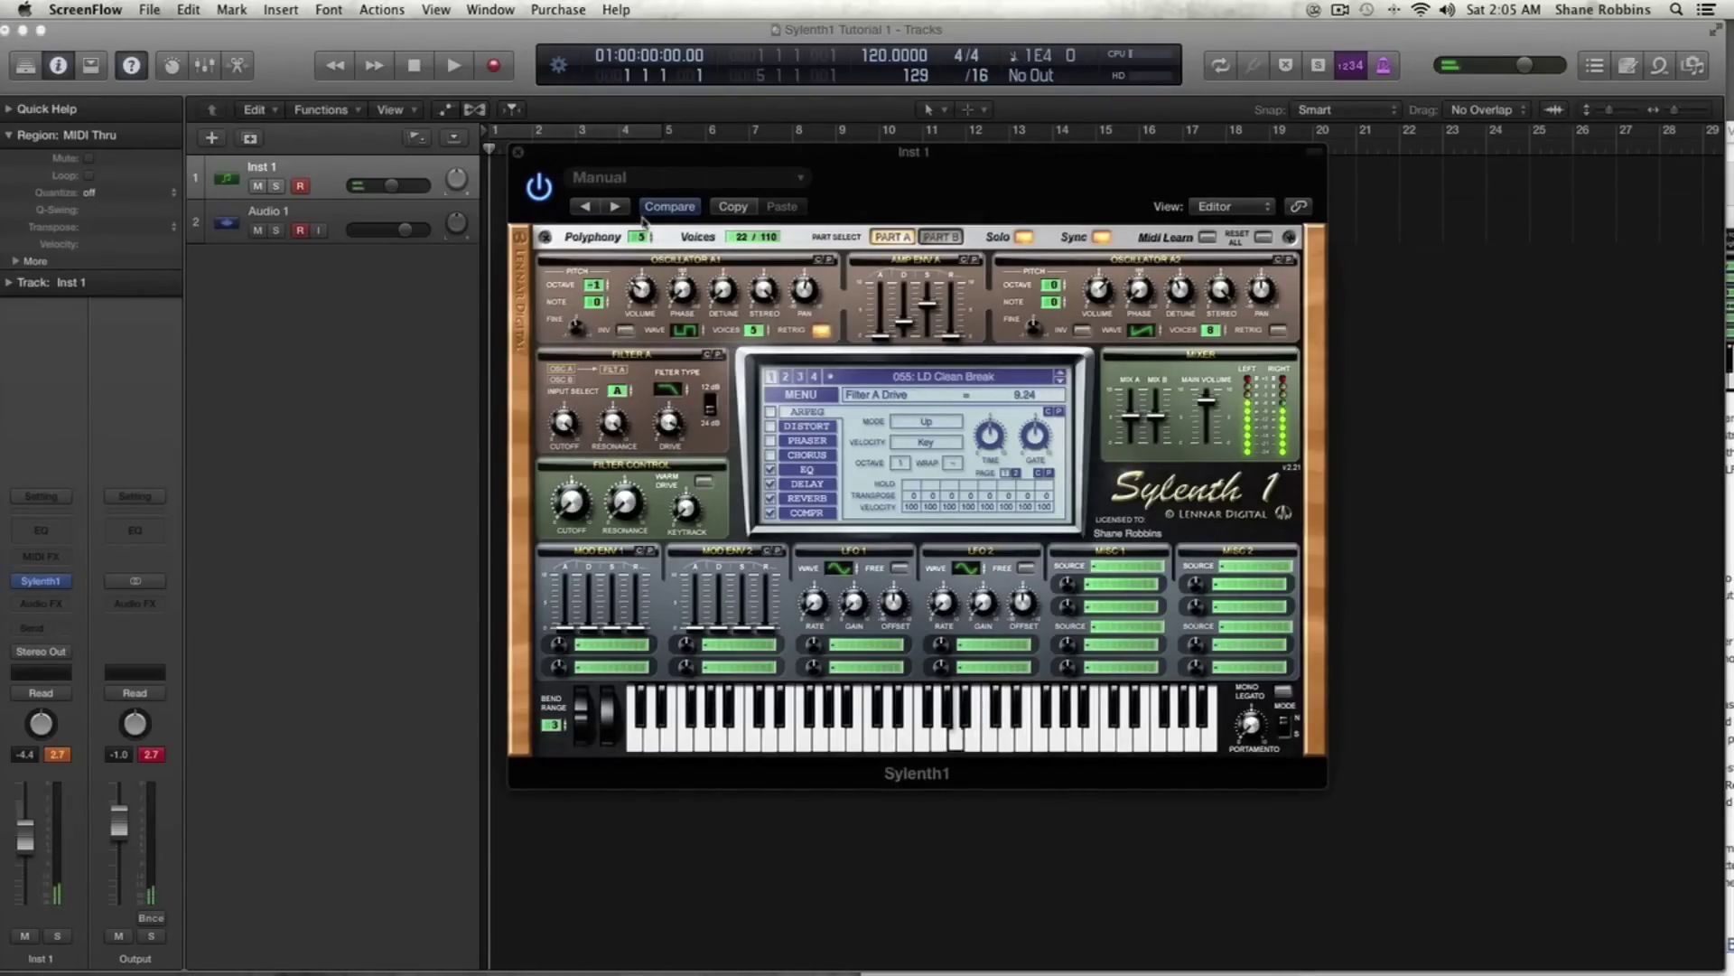
{"action": "left_click", "coordinate": [553, 423]}
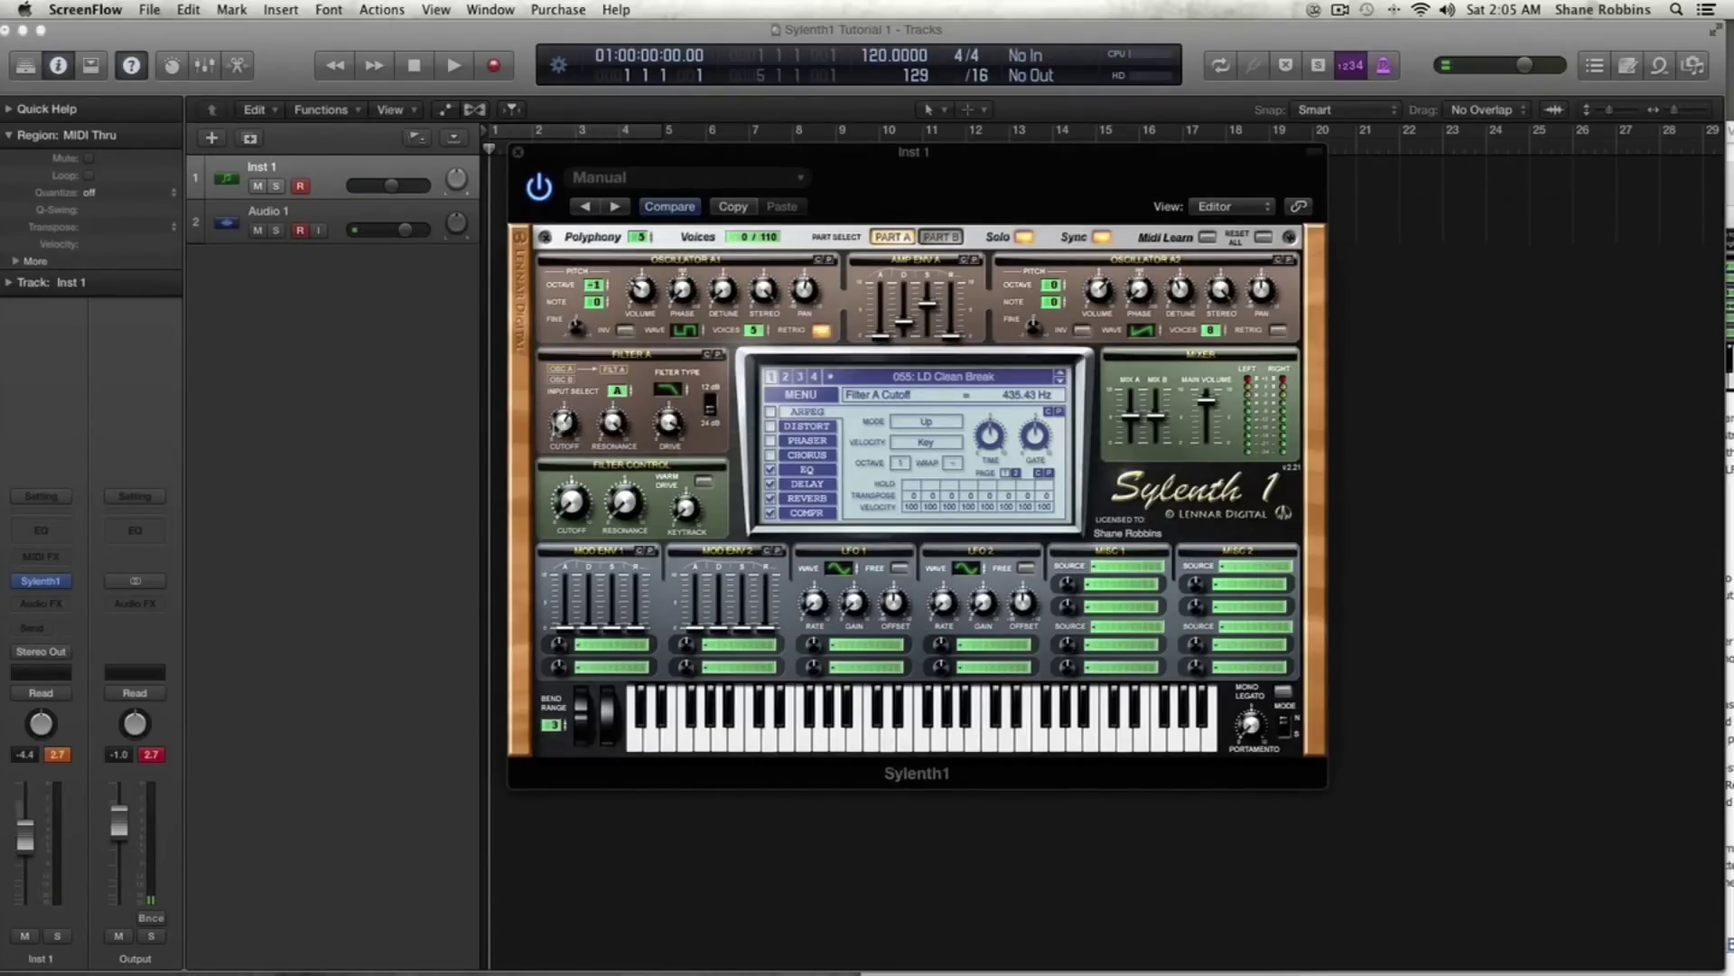
{"action": "left_click", "coordinate": [669, 421]}
- Sweep Filter A cutoff from about 79 Hz to maximum and raise resonance to about 5
{"action": "left_click_drag", "start_coordinate": [553, 420], "coordinate": [566, 401]}
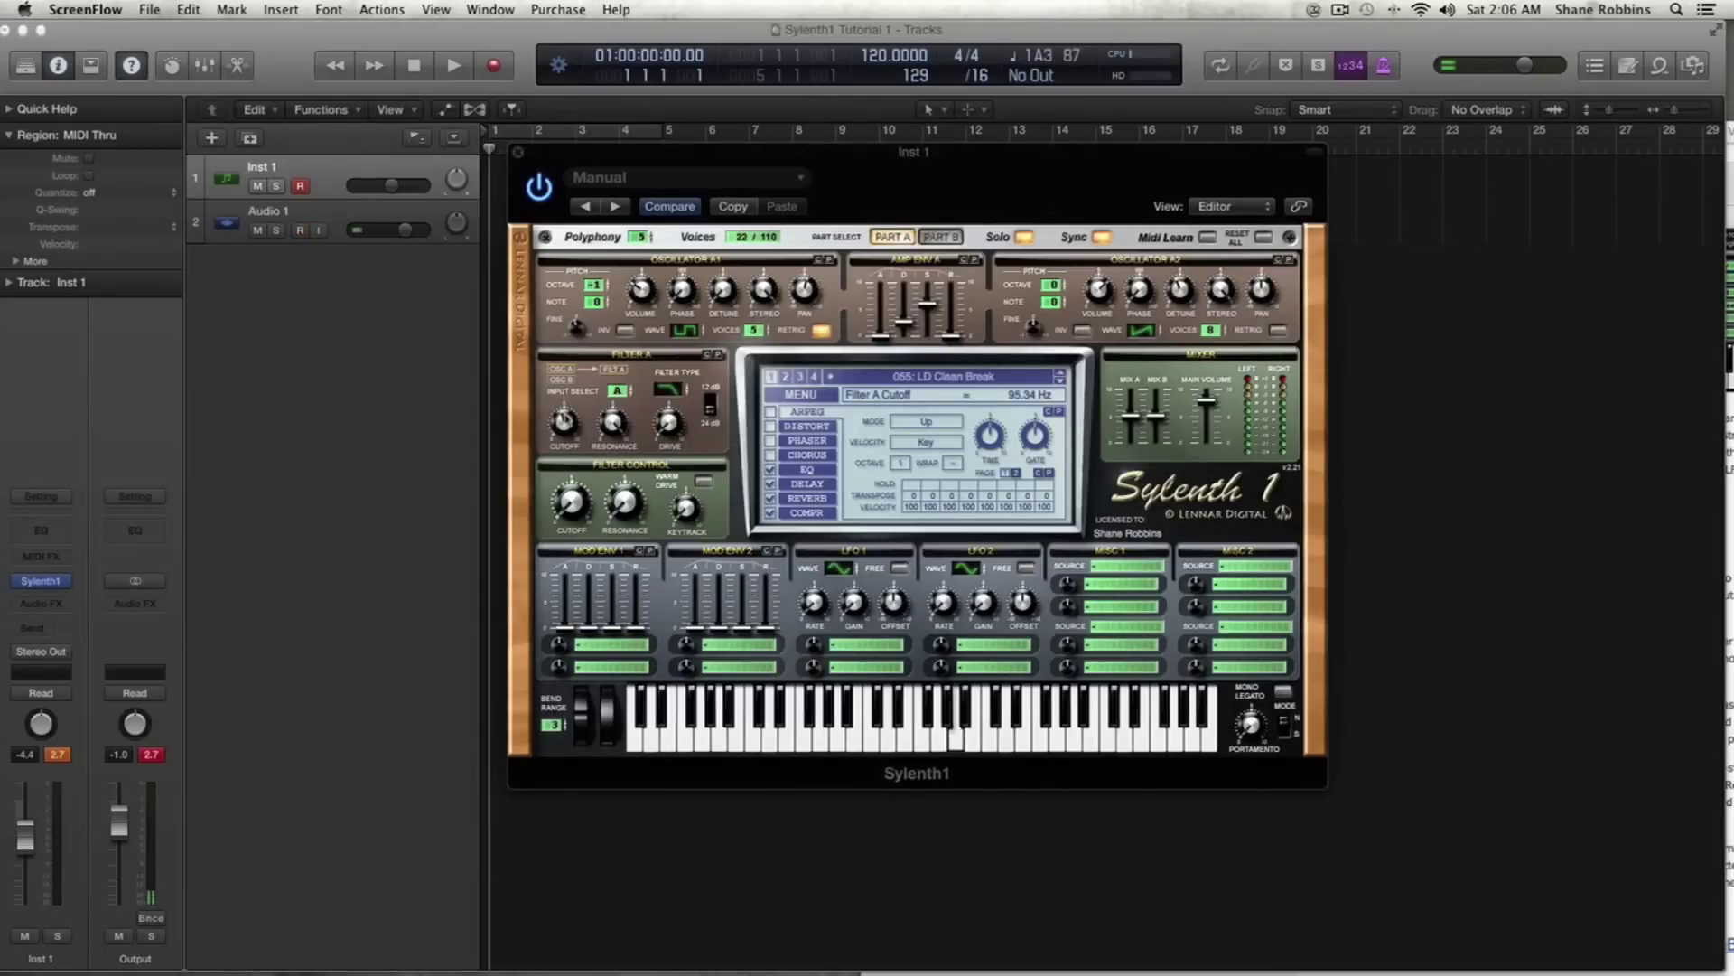
{"action": "left_click_drag", "start_coordinate": [565, 402], "coordinate": [596, 343]}
{"action": "left_click", "coordinate": [612, 422]}
{"action": "left_click_drag", "start_coordinate": [638, 486], "coordinate": [617, 357]}
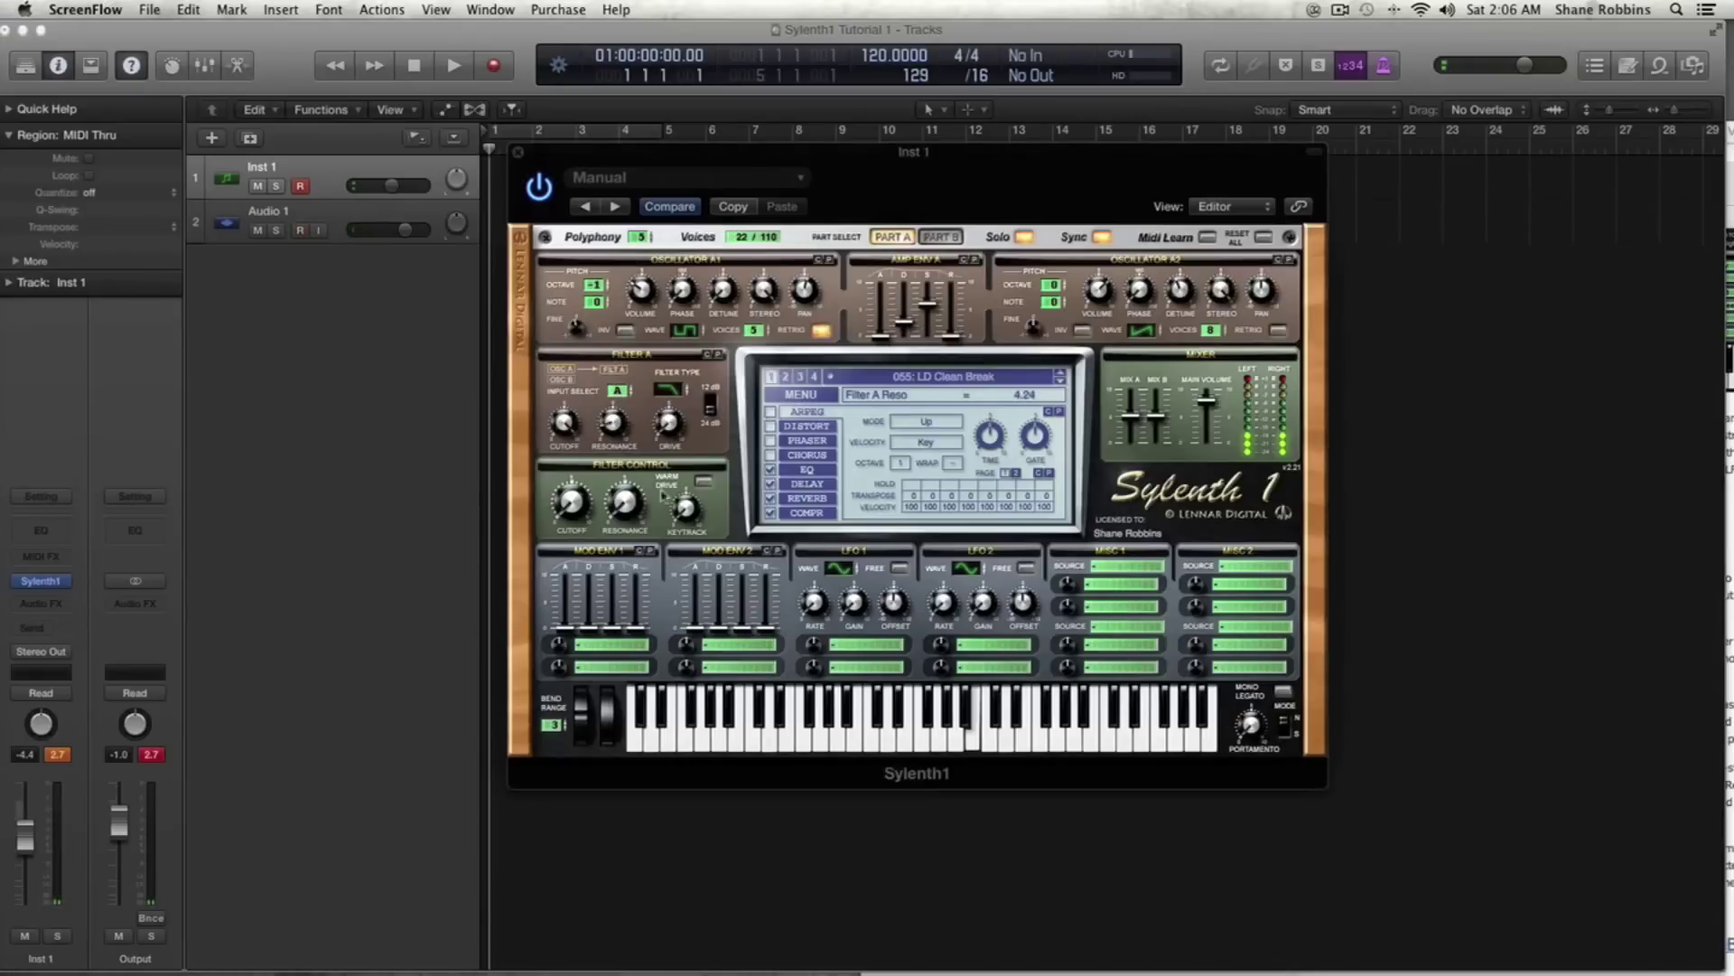
{"action": "left_click", "coordinate": [669, 432]}
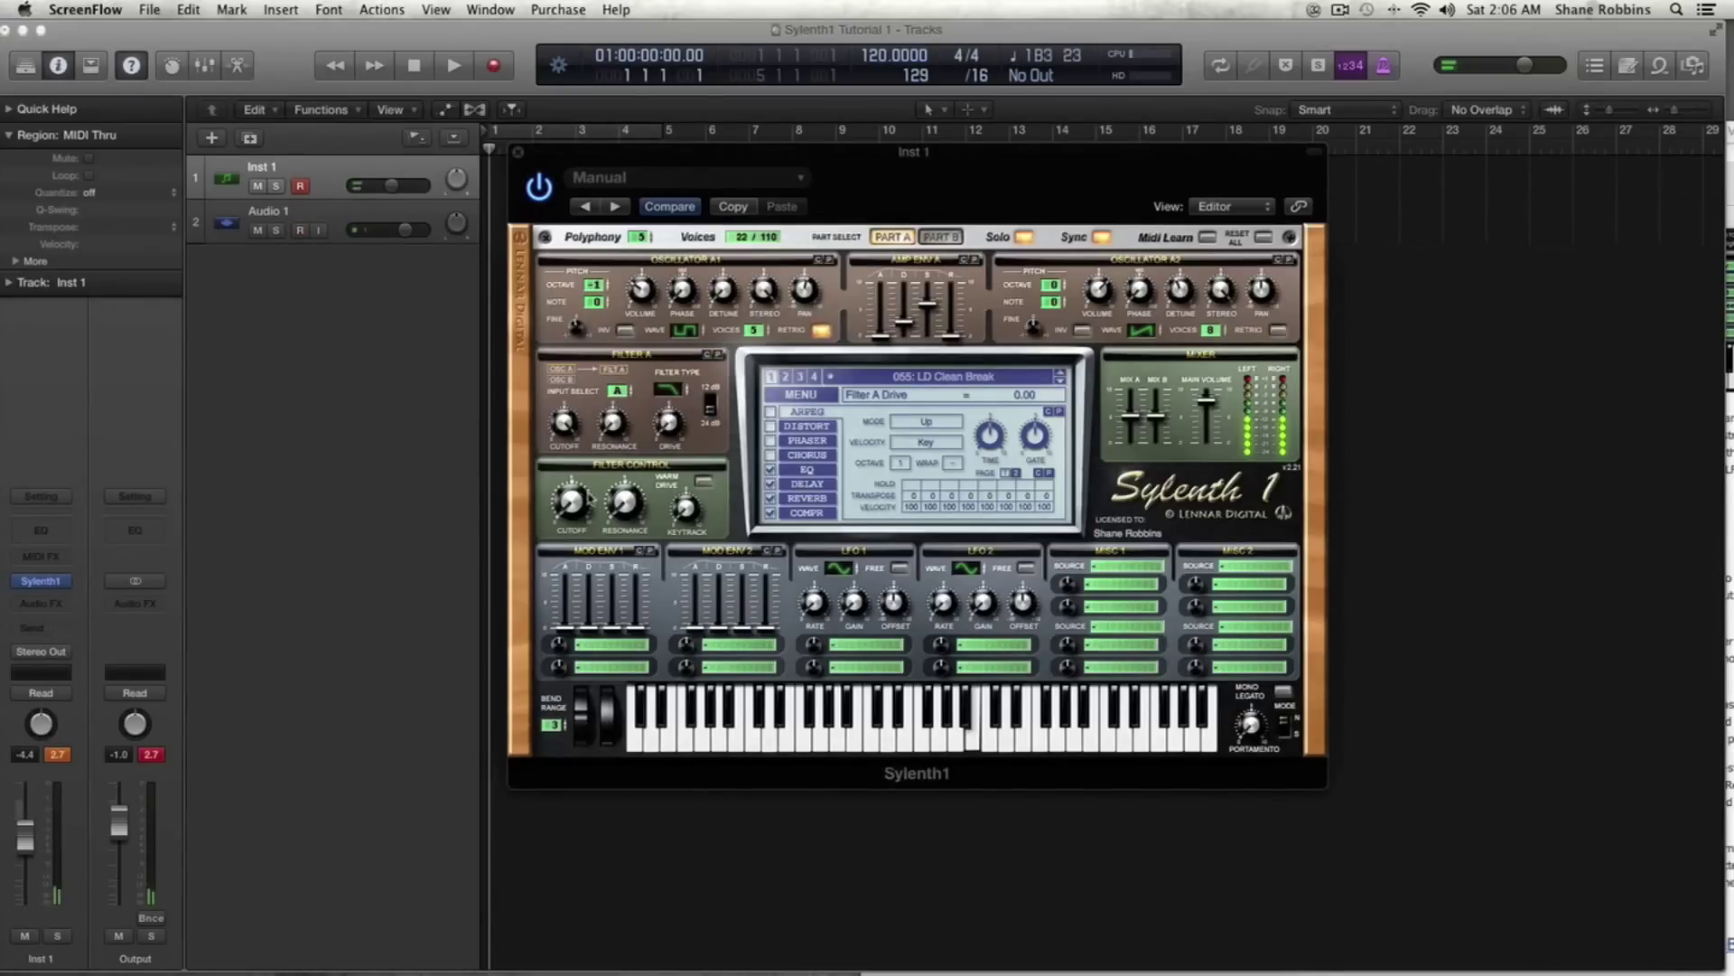
{"action": "left_click", "coordinate": [573, 499]}
- Raise Filter A drive to about 8.9, settle it at 4.19, then switch to Part B
{"action": "left_click_drag", "start_coordinate": [652, 440], "coordinate": [676, 351]}
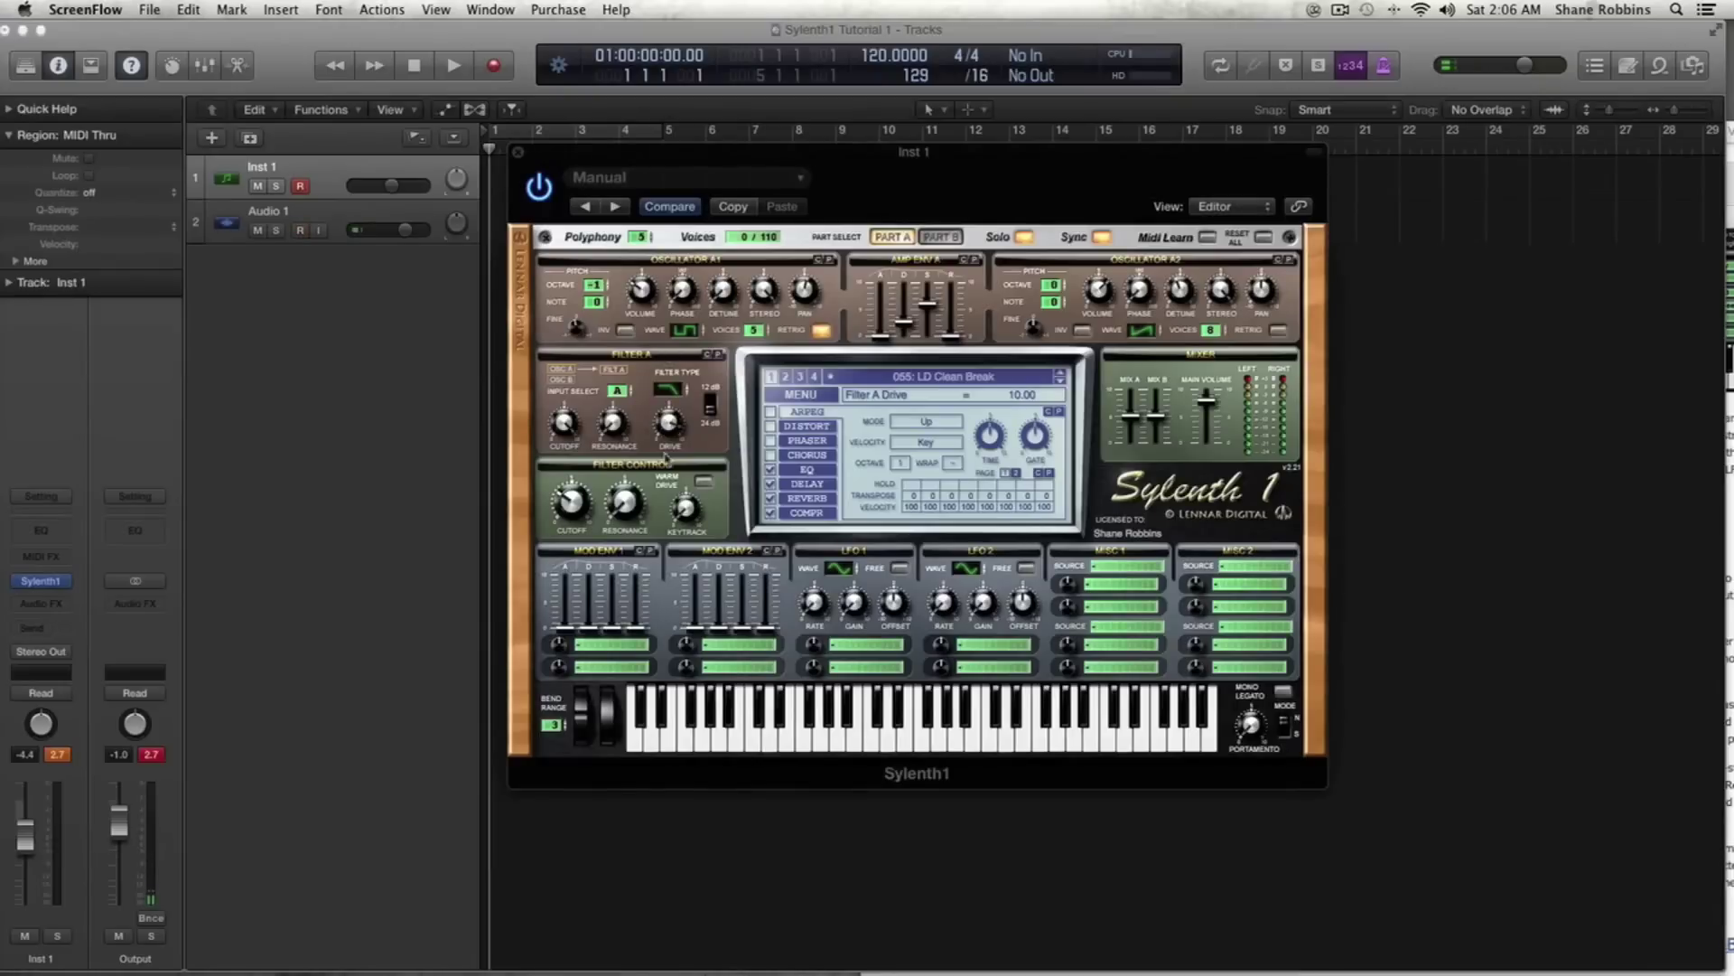
{"action": "left_click_drag", "start_coordinate": [666, 456], "coordinate": [679, 555]}
{"action": "left_click", "coordinate": [941, 238]}
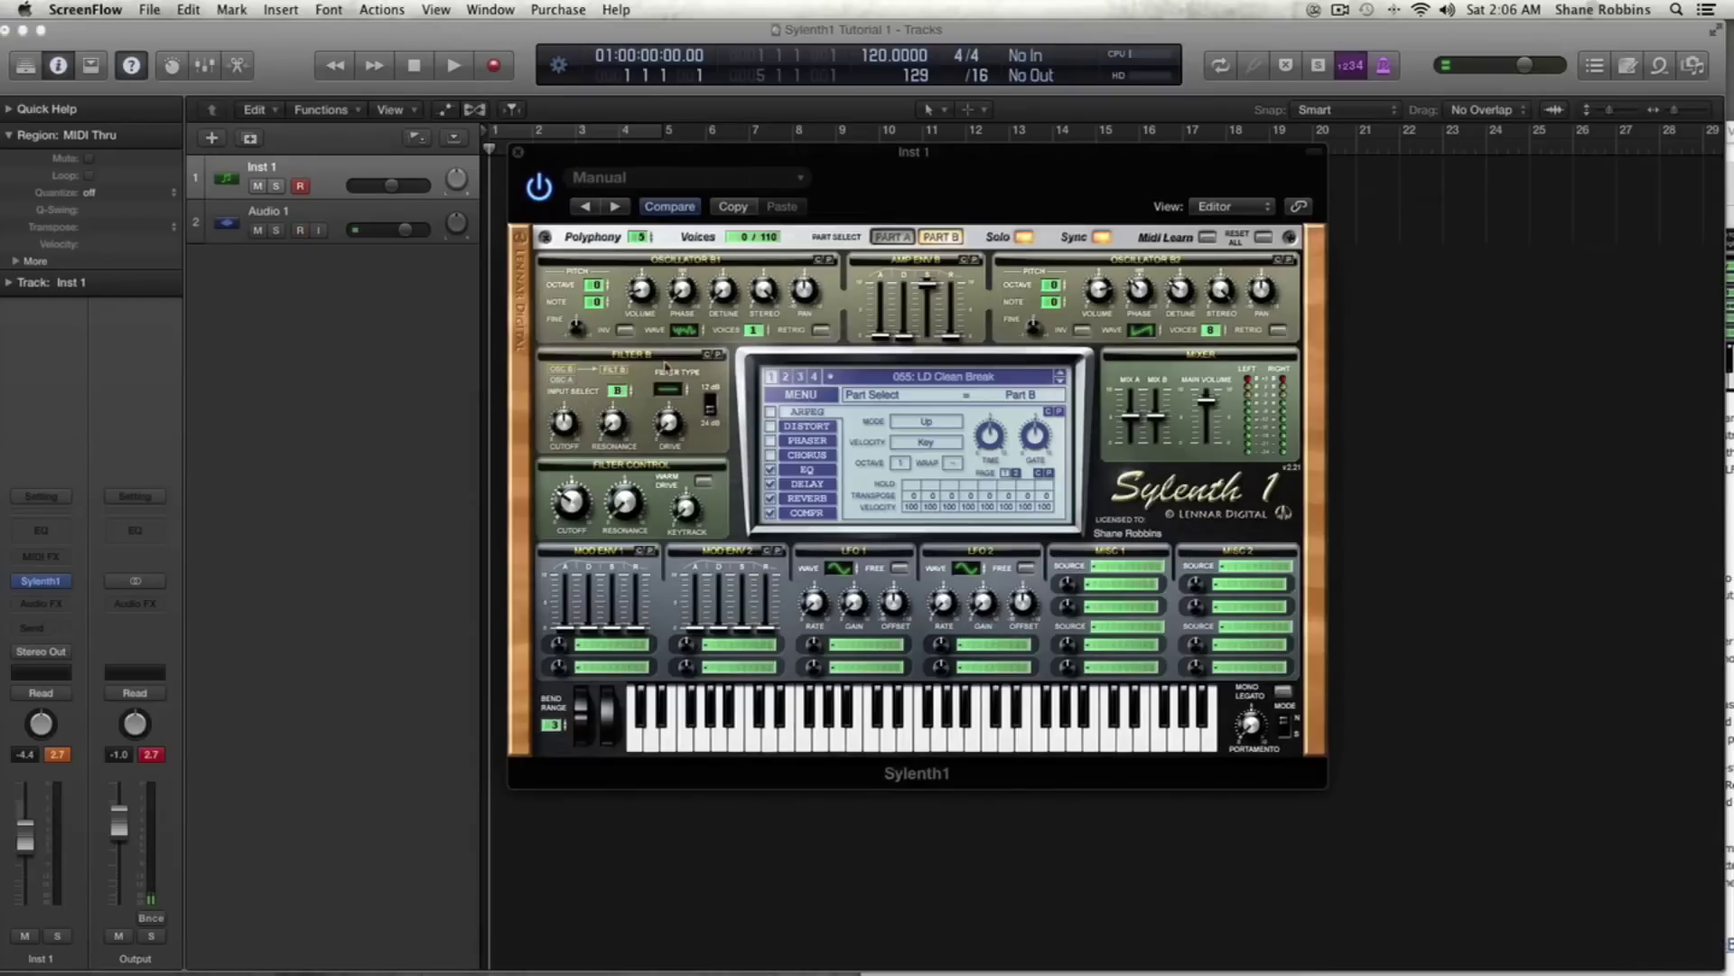
- Back on Part A, sweep the filter control cutoff fully open, then settle it at 82.69 Hz
{"action": "left_click", "coordinate": [888, 237]}
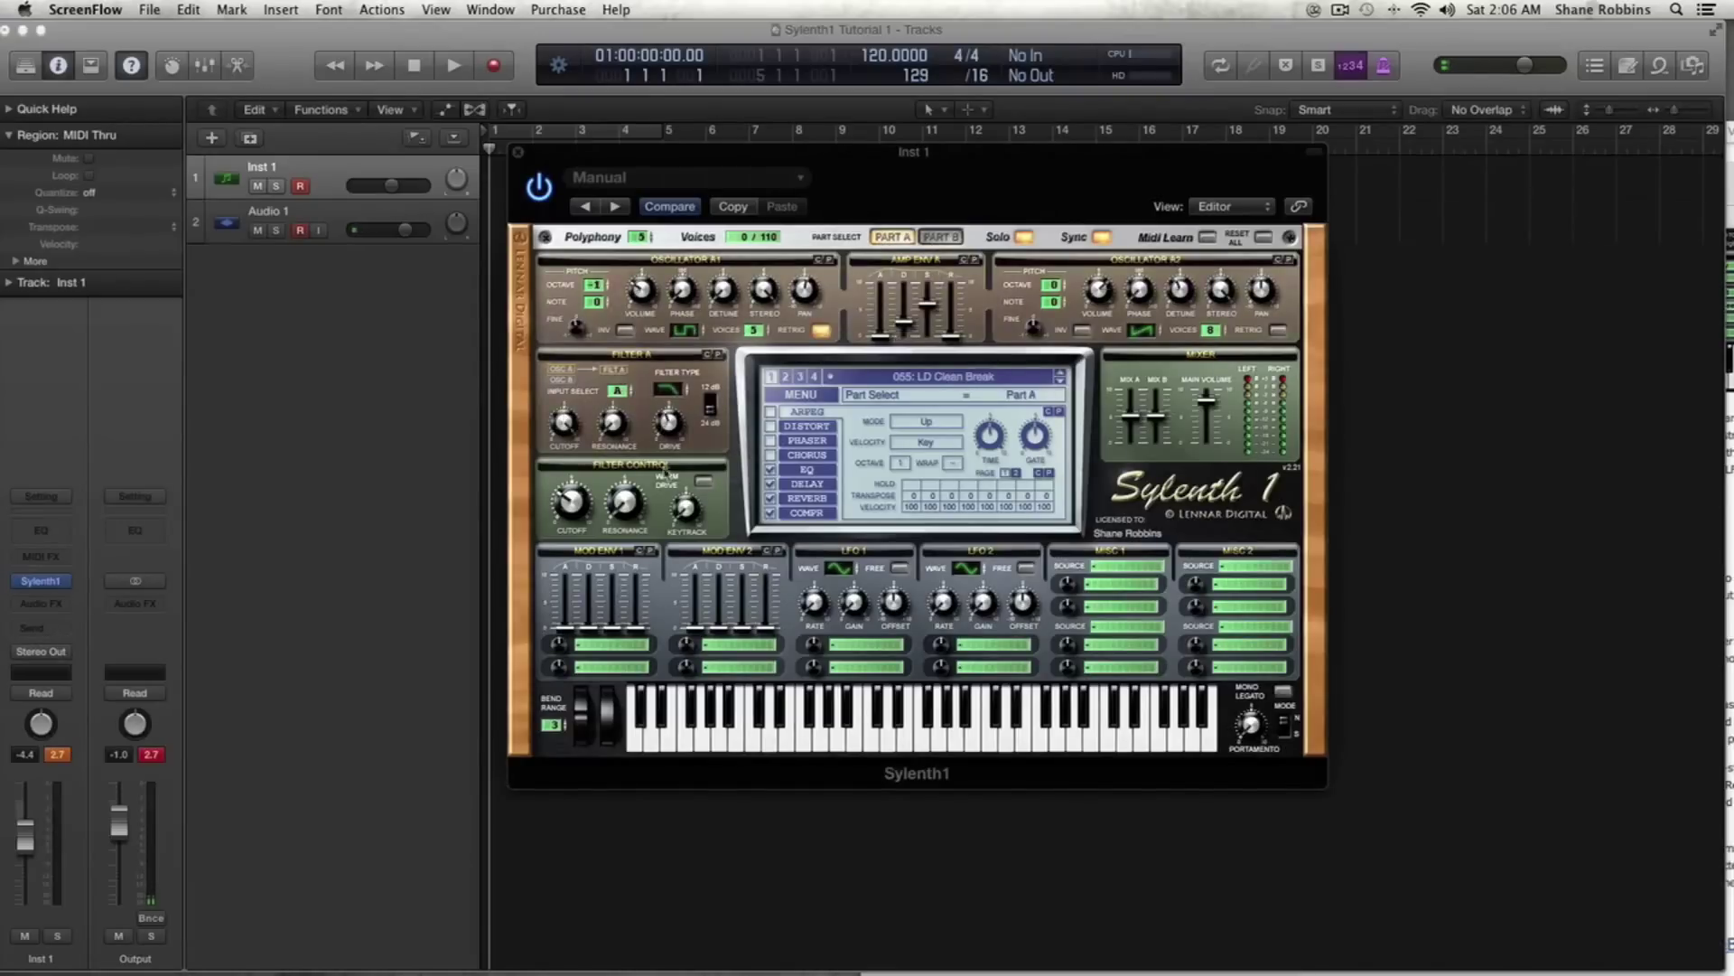
{"action": "left_click", "coordinate": [571, 499]}
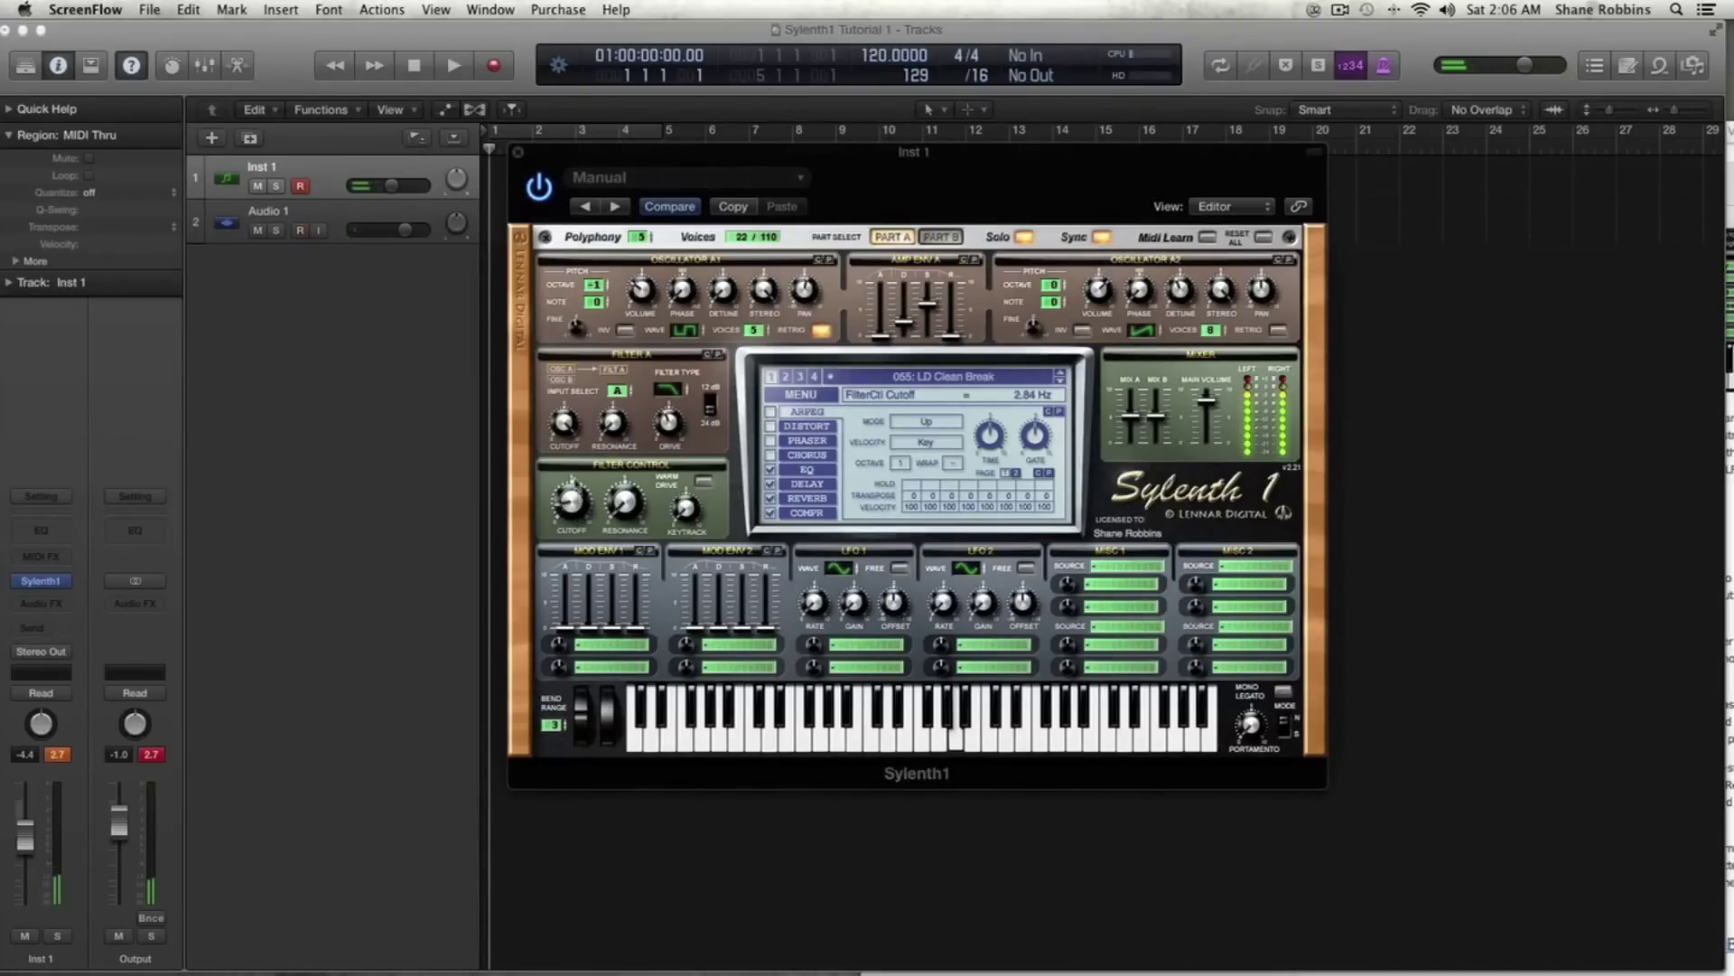
{"action": "left_click_drag", "start_coordinate": [576, 512], "coordinate": [578, 435]}
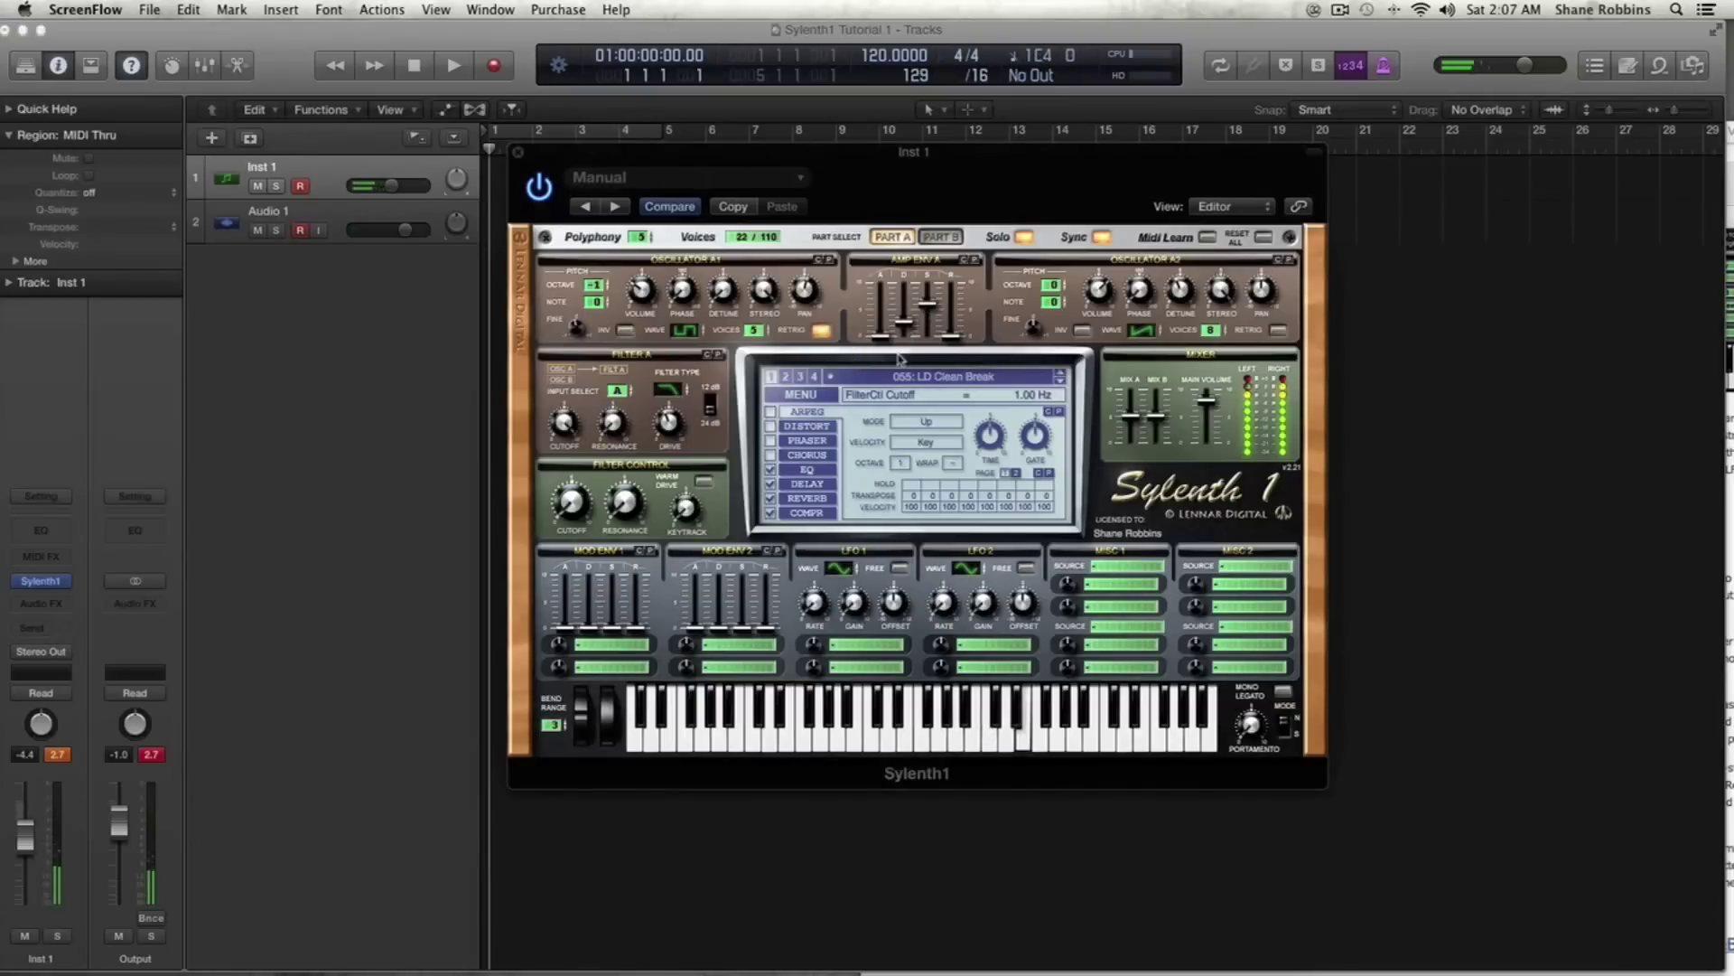
{"action": "left_click_drag", "start_coordinate": [573, 508], "coordinate": [574, 499]}
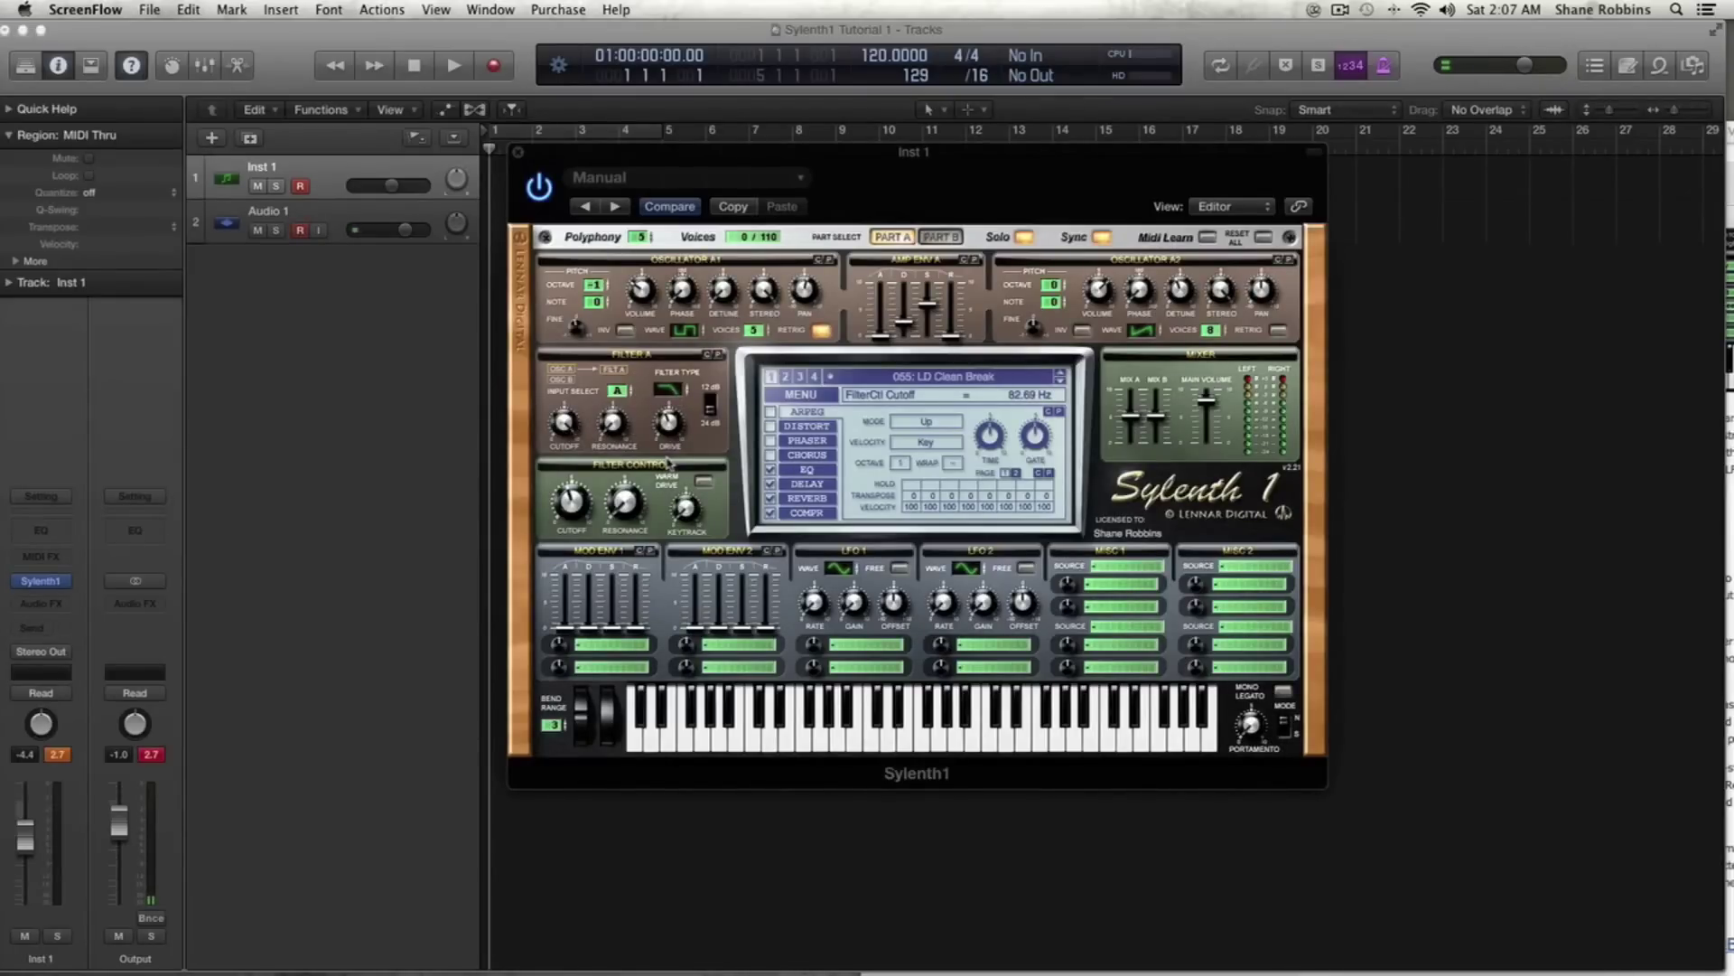
- Switch the filter control's Warm Drive on and then back off
{"action": "mouse_move", "coordinate": [643, 522]}
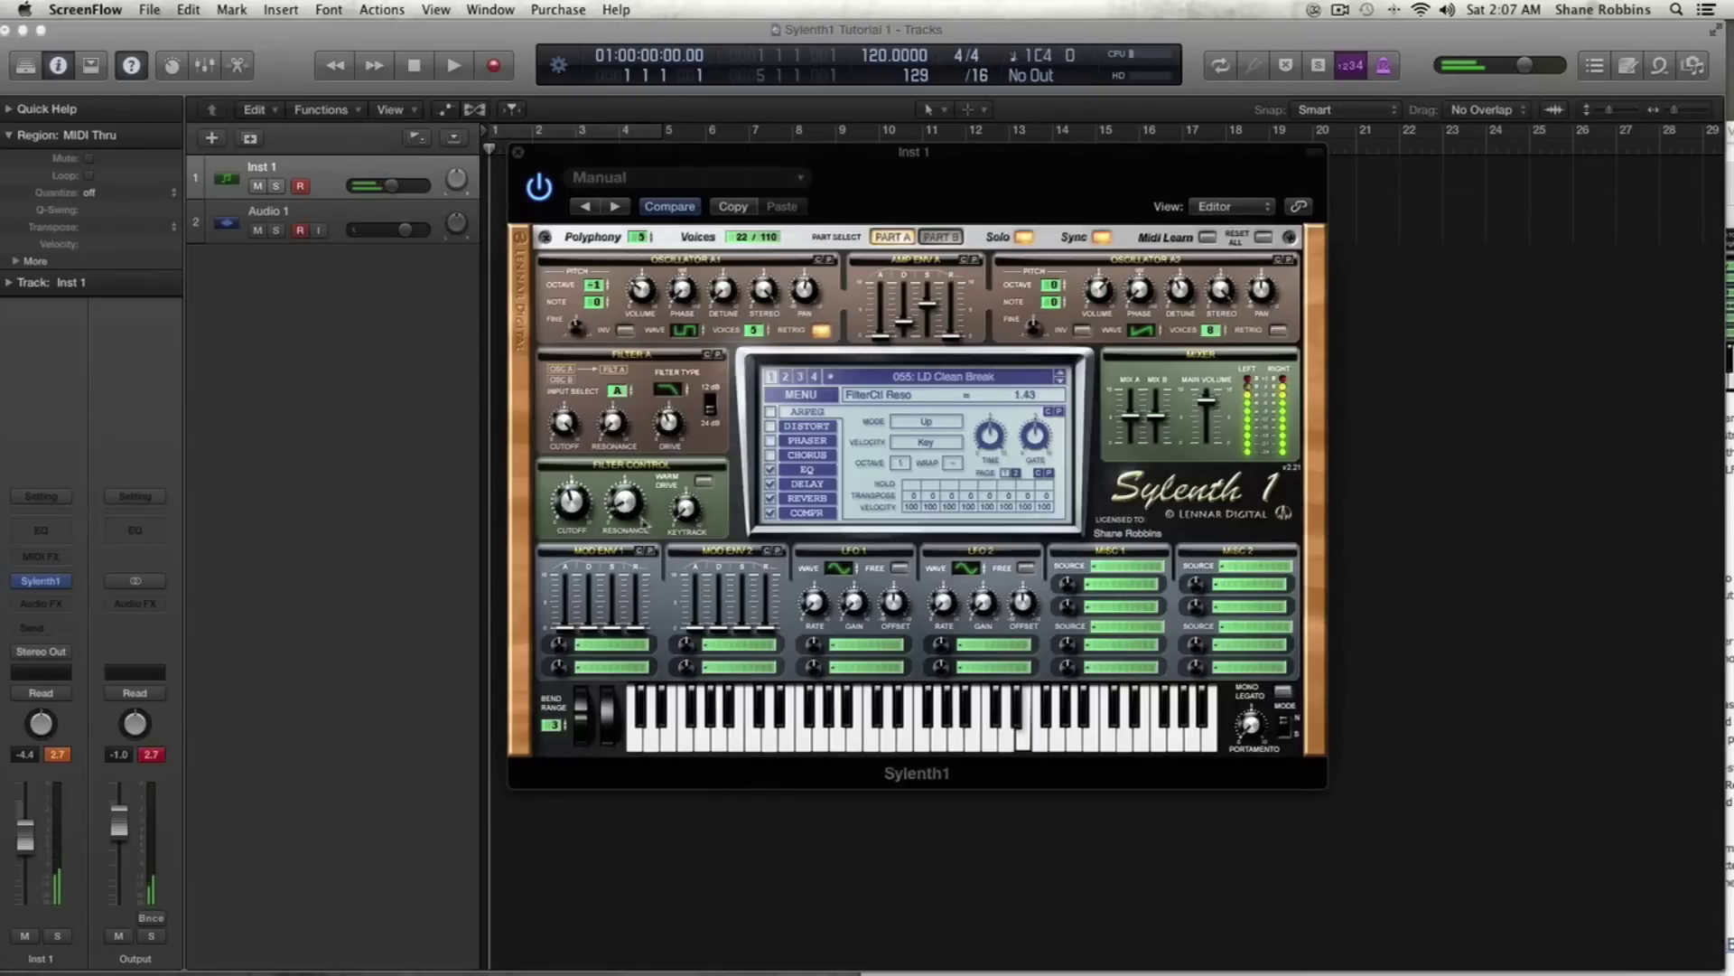
{"action": "left_click", "coordinate": [703, 484]}
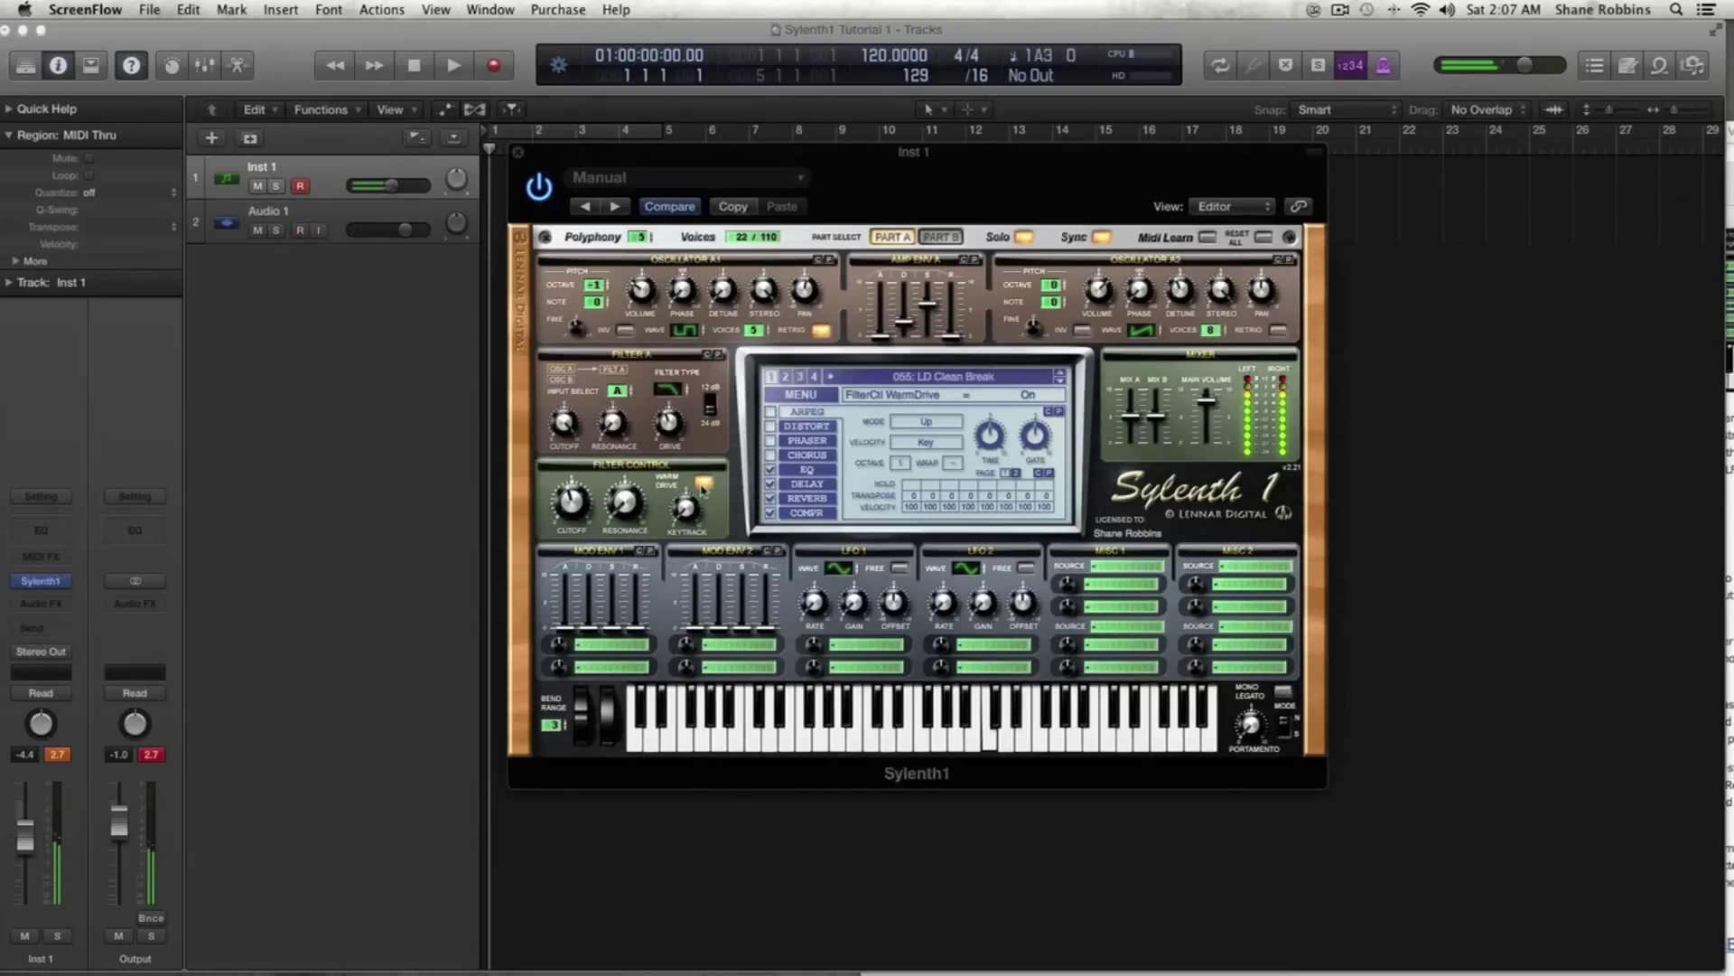
{"action": "left_click", "coordinate": [704, 484]}
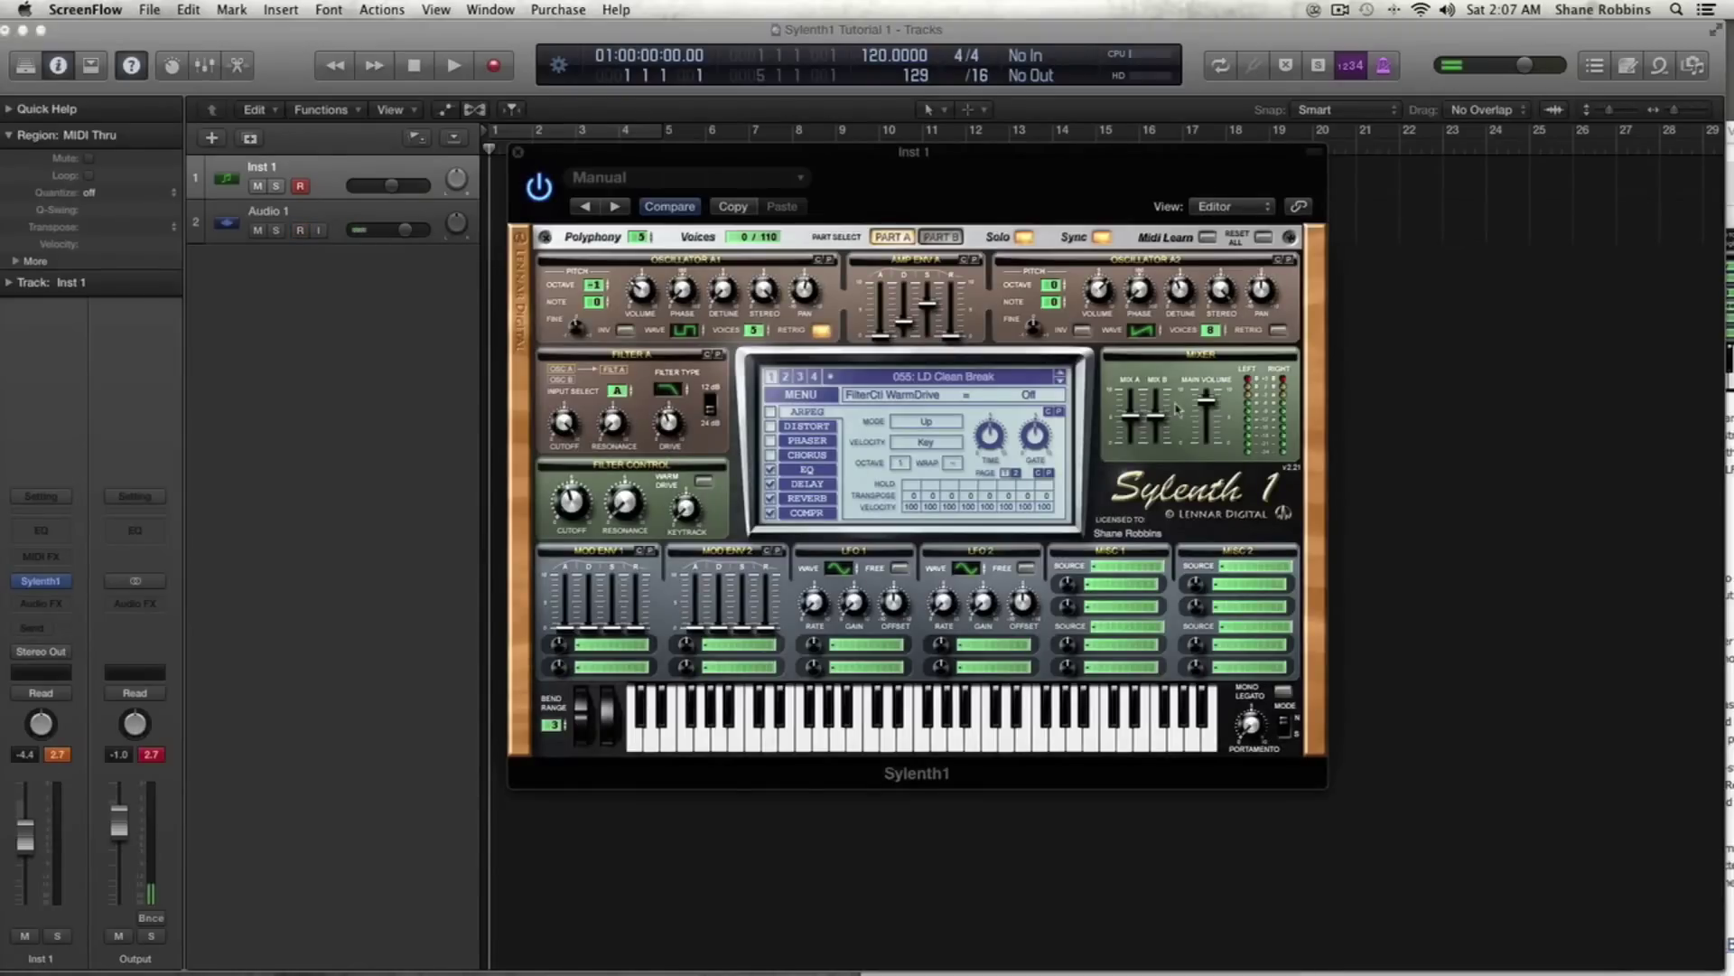
- Set main volume to 6.44, turn Solo off, and move Mix A down then up while toggling Parts B and A
{"action": "left_click_drag", "start_coordinate": [1215, 406], "coordinate": [1131, 423]}
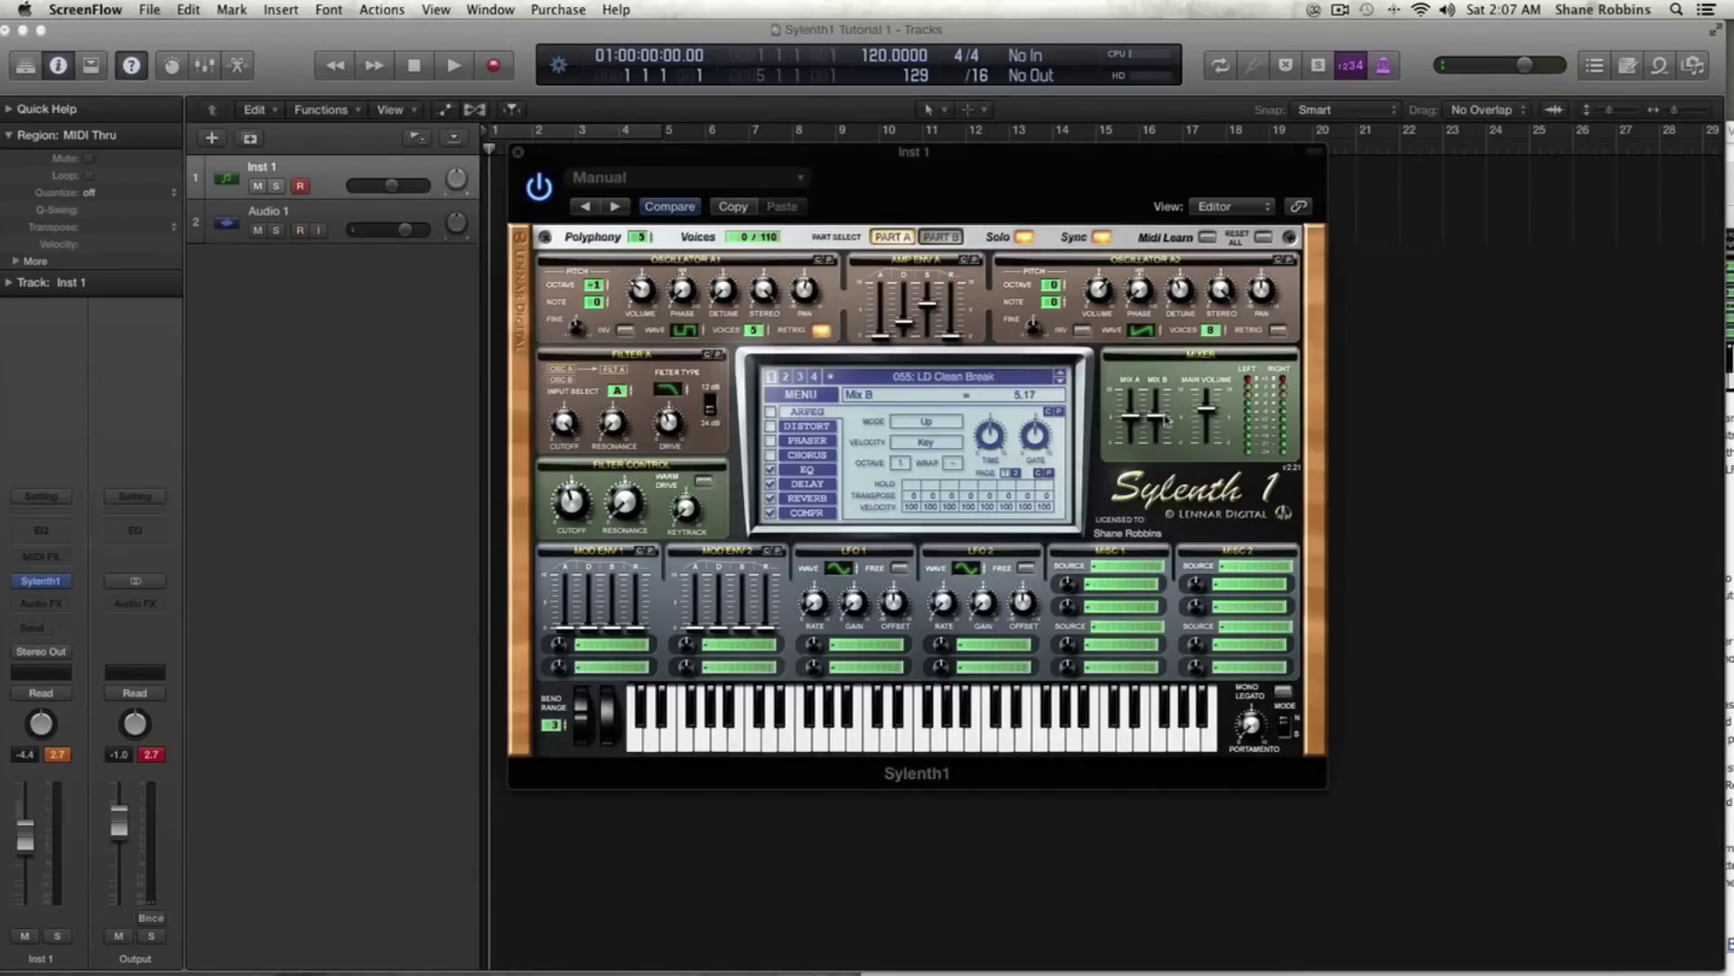
{"action": "left_click", "coordinate": [1026, 240]}
{"action": "left_click_drag", "start_coordinate": [1126, 414], "coordinate": [1129, 445]}
{"action": "left_click", "coordinate": [940, 237]}
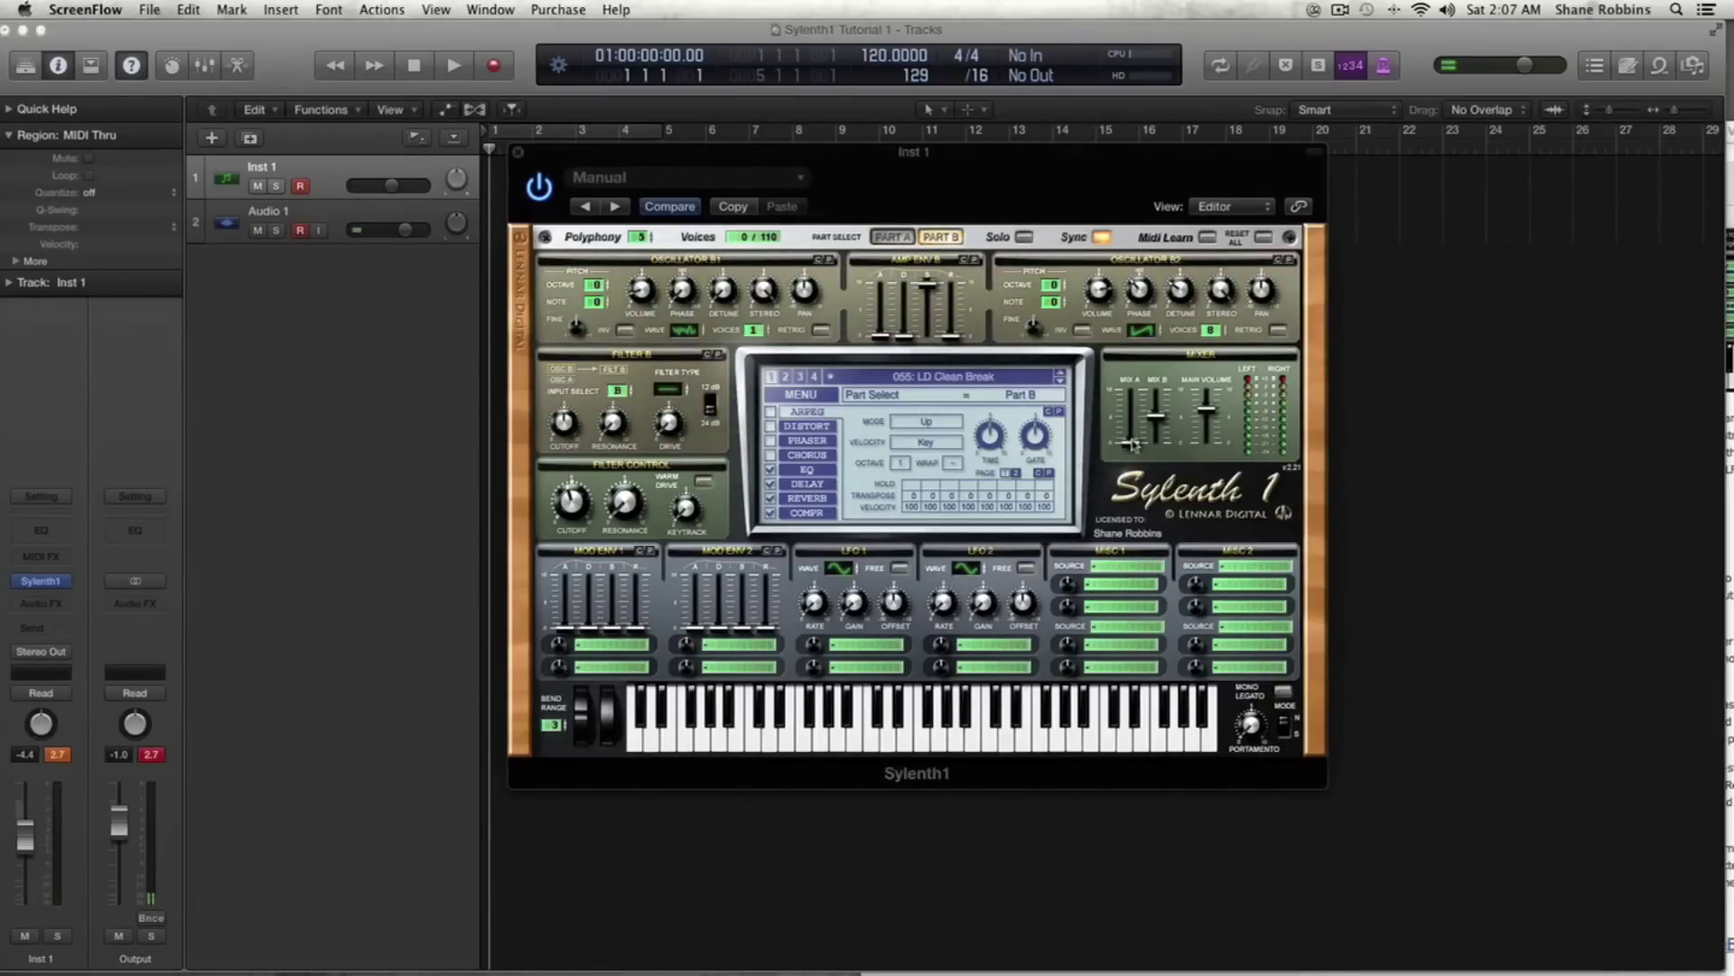
{"action": "left_click_drag", "start_coordinate": [1133, 444], "coordinate": [1133, 412]}
{"action": "left_click", "coordinate": [892, 237]}
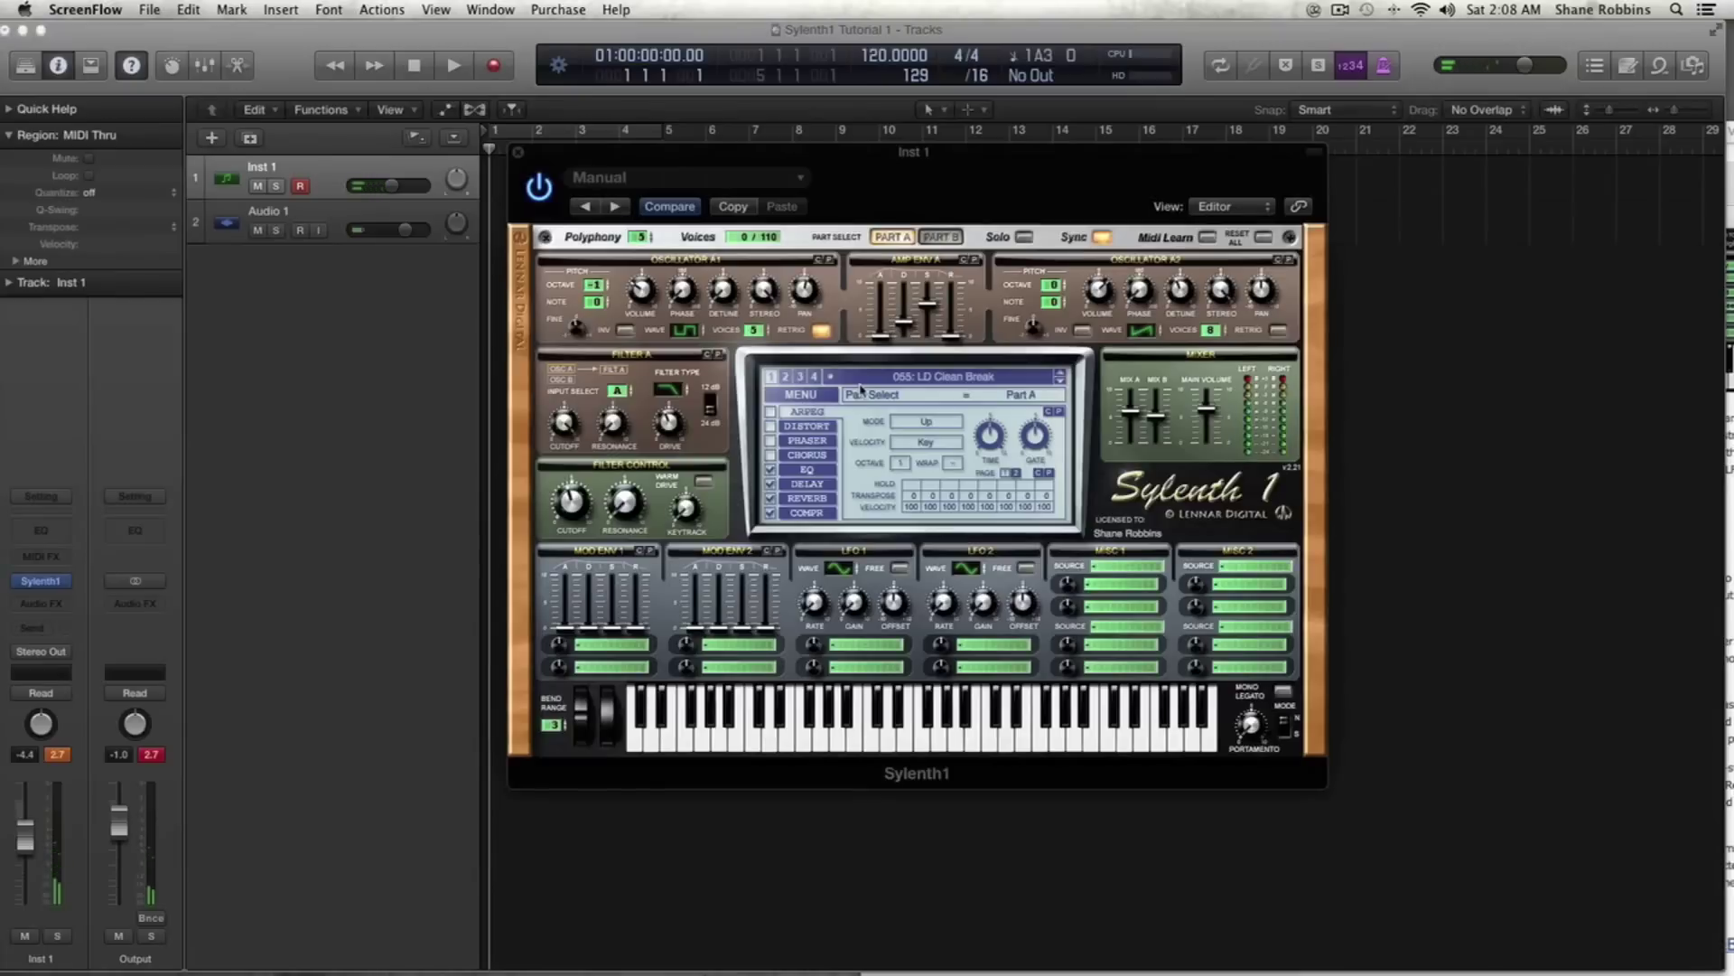
- Show the preset list, then bring up and dismiss Sylenth1's MENU a few times
{"action": "left_click", "coordinate": [911, 375]}
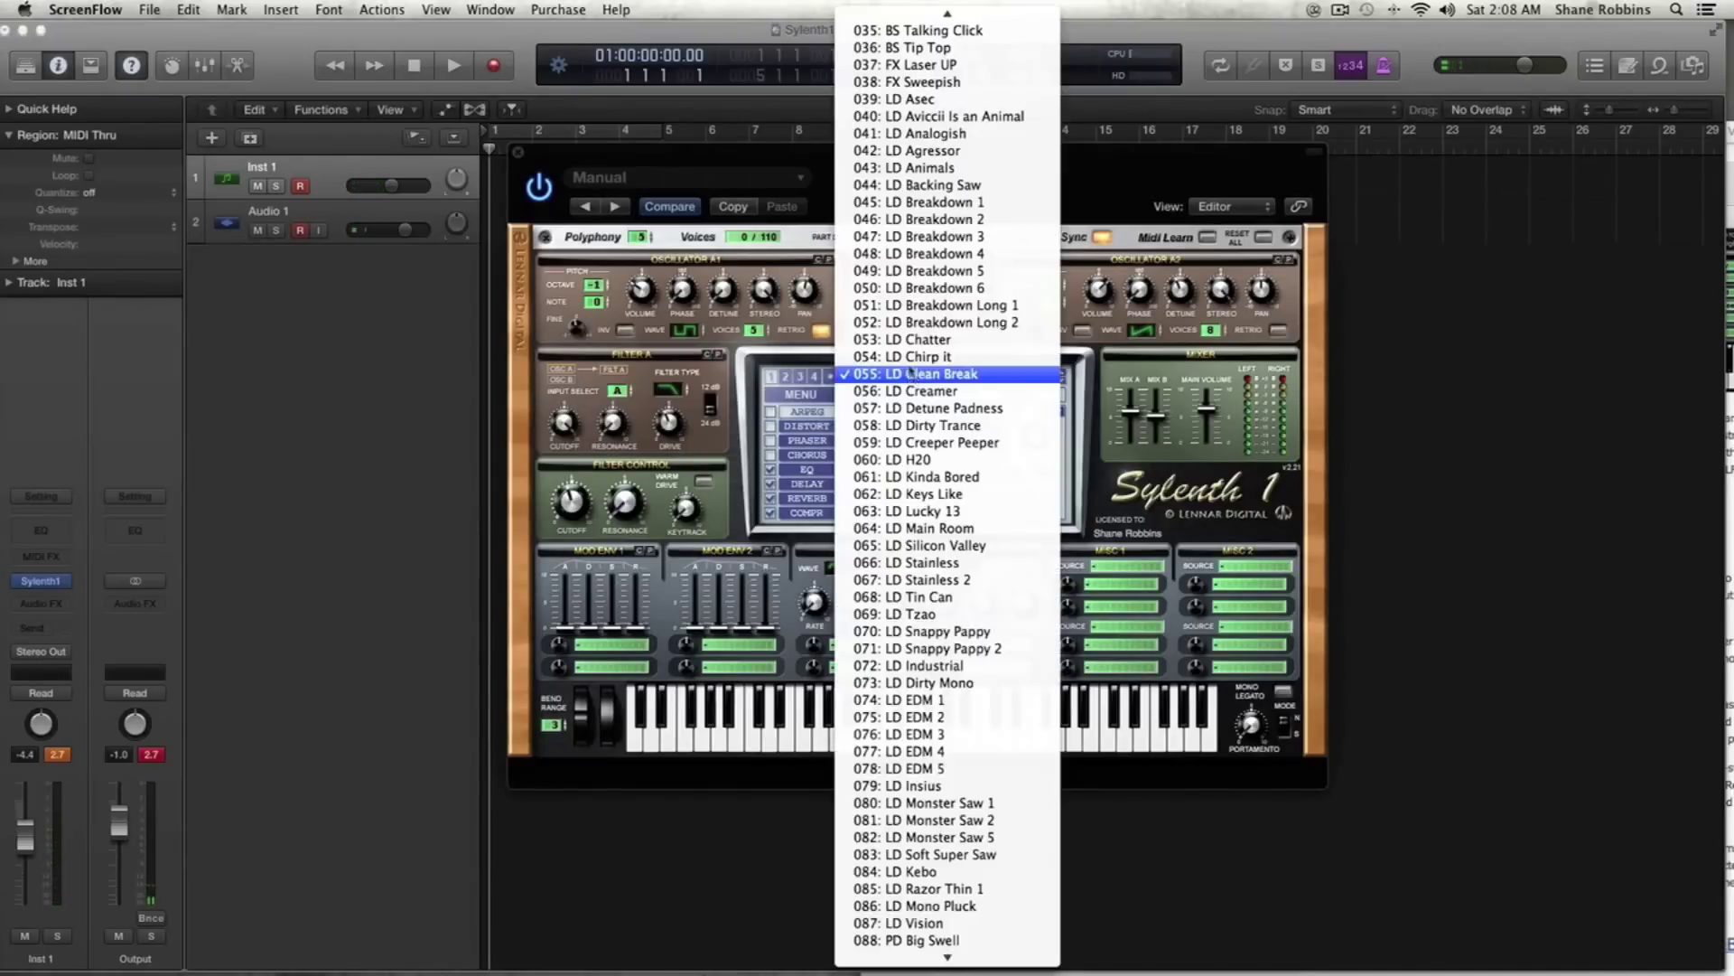
{"action": "left_click", "coordinate": [799, 395]}
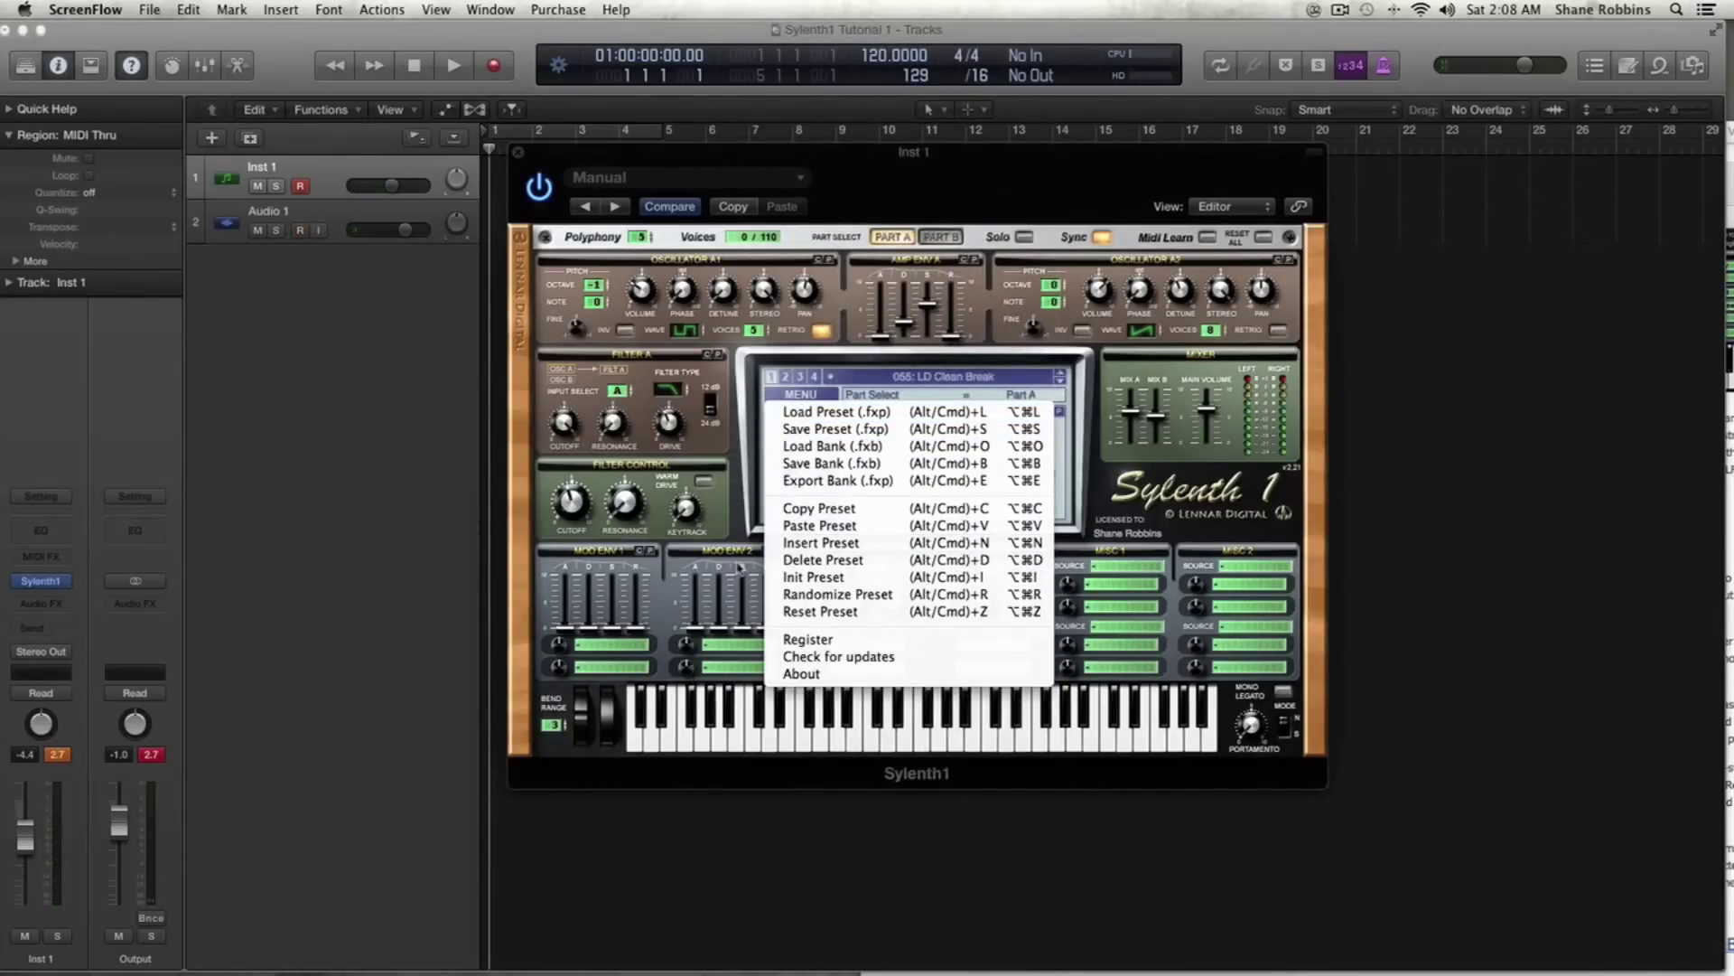
{"action": "left_click", "coordinate": [723, 411]}
{"action": "left_click", "coordinate": [795, 397]}
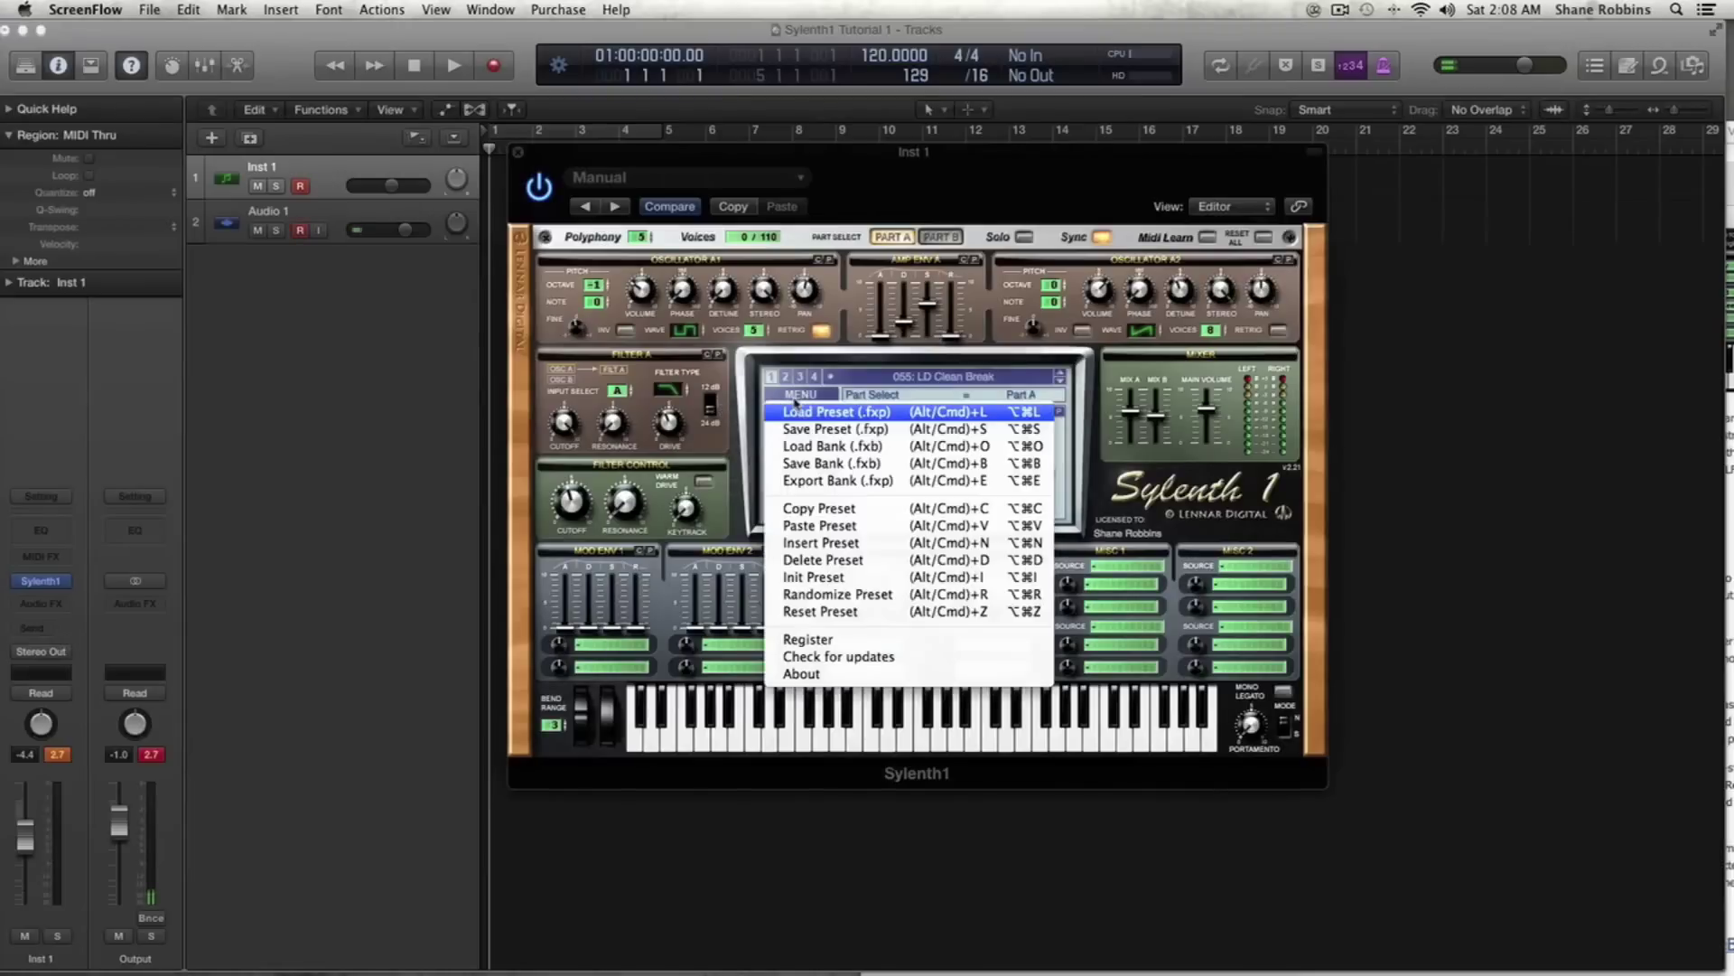
{"action": "left_click", "coordinate": [794, 398]}
{"action": "left_click", "coordinate": [785, 397]}
- Load the FactoryBank1.fxb bank through Load Bank and view bank page 2
{"action": "left_click", "coordinate": [851, 446]}
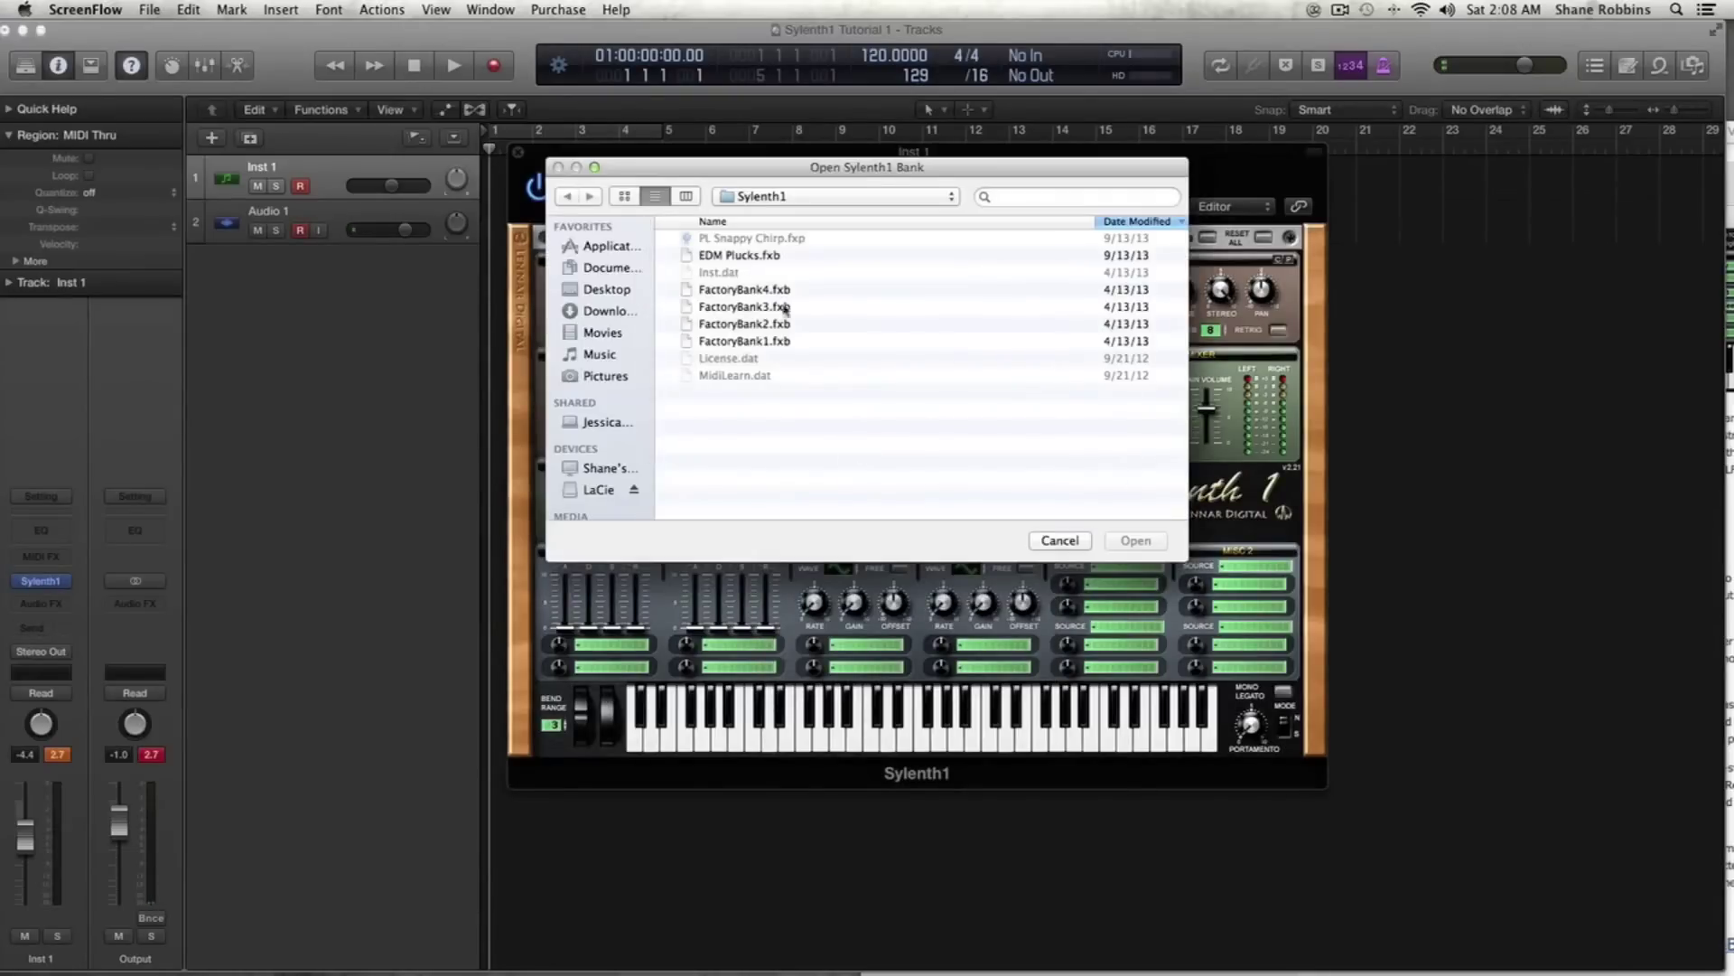
{"action": "left_click", "coordinate": [795, 342]}
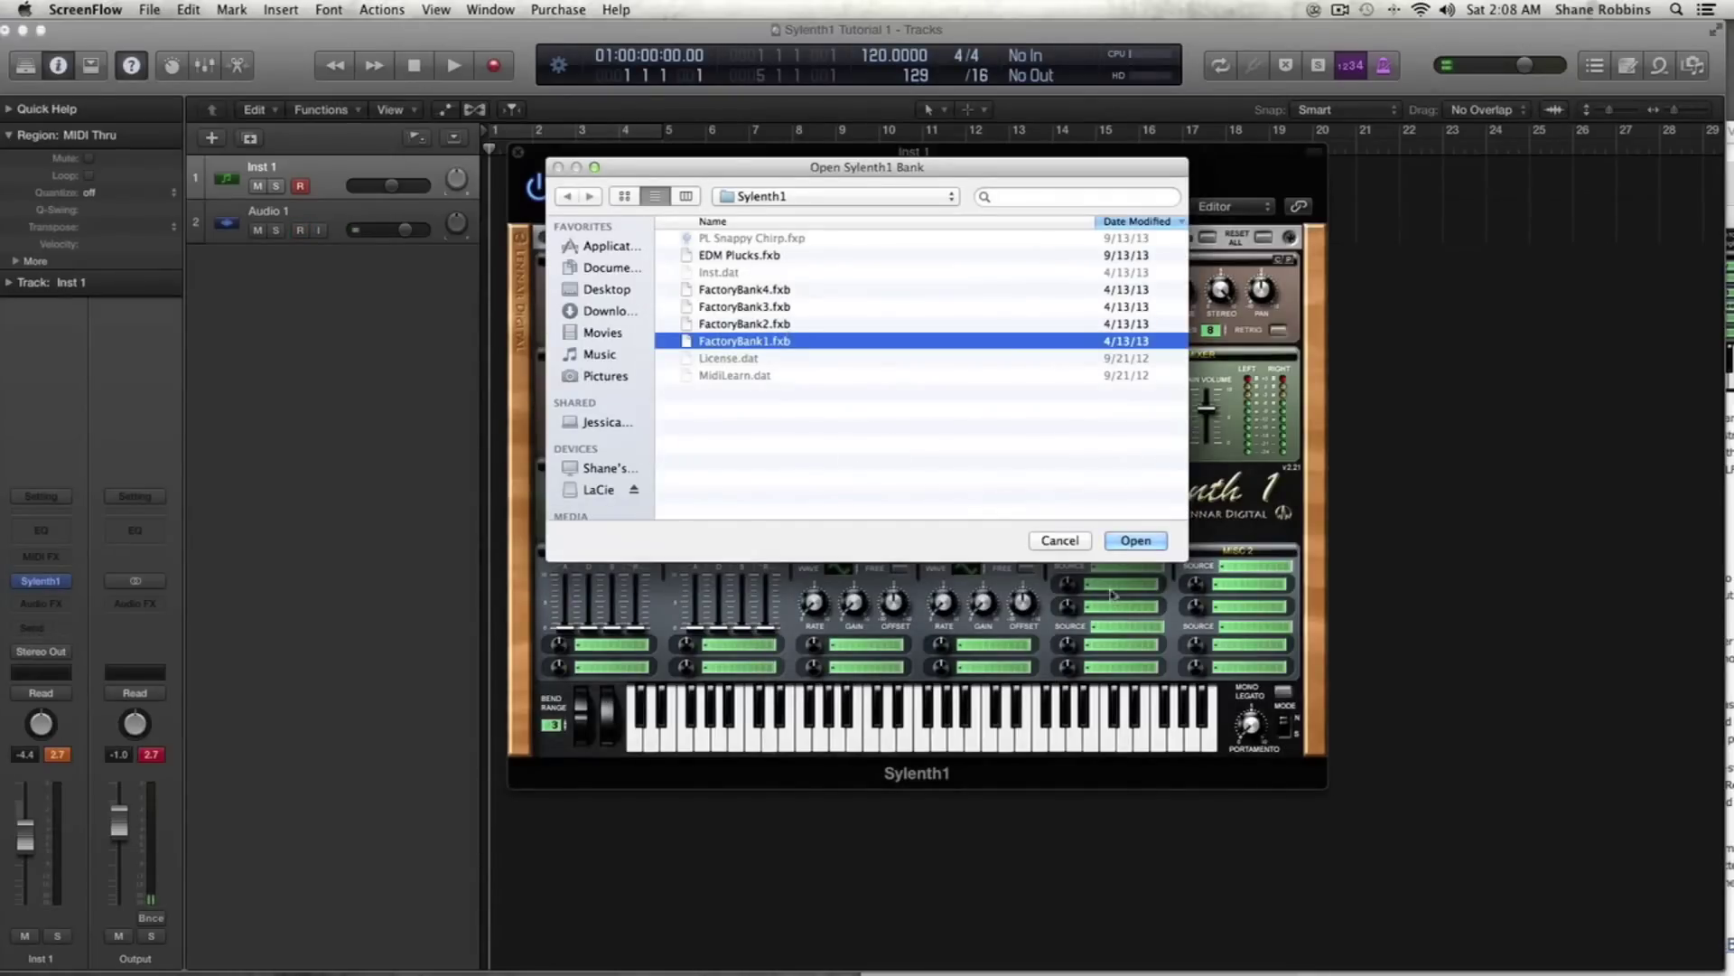
{"action": "left_click", "coordinate": [1140, 541]}
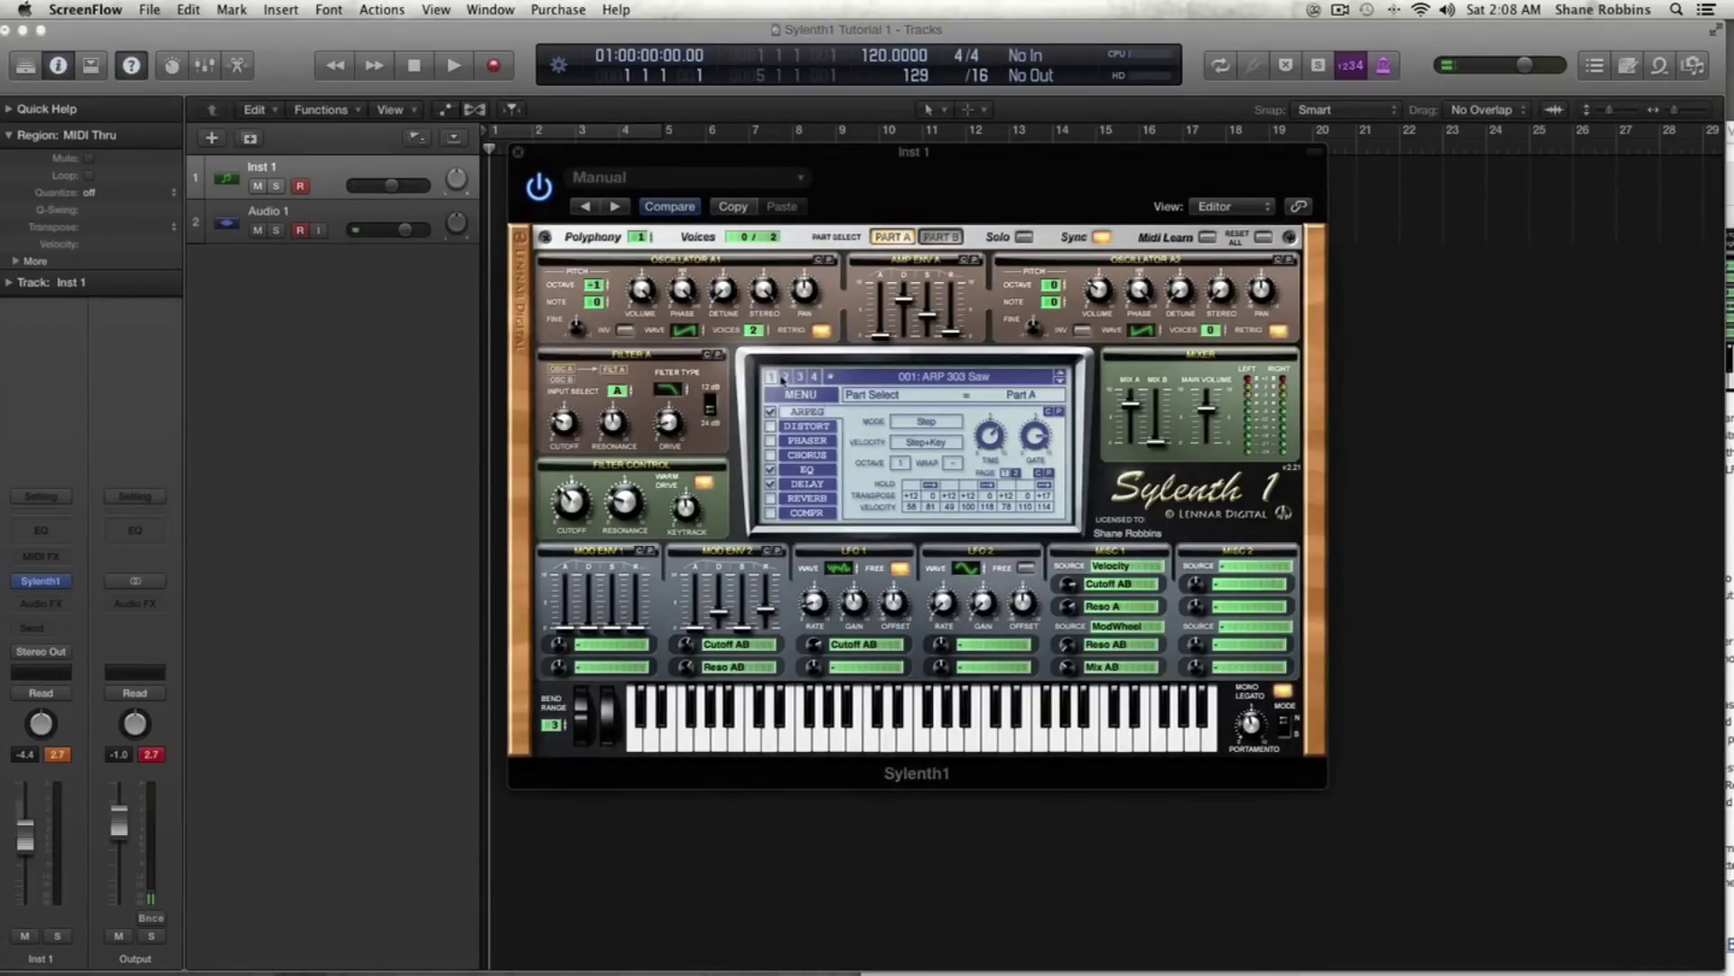
{"action": "left_click", "coordinate": [785, 378]}
- Browse bank pages 3 and 4, then return to page 1
{"action": "left_click", "coordinate": [800, 377]}
{"action": "left_click", "coordinate": [814, 378]}
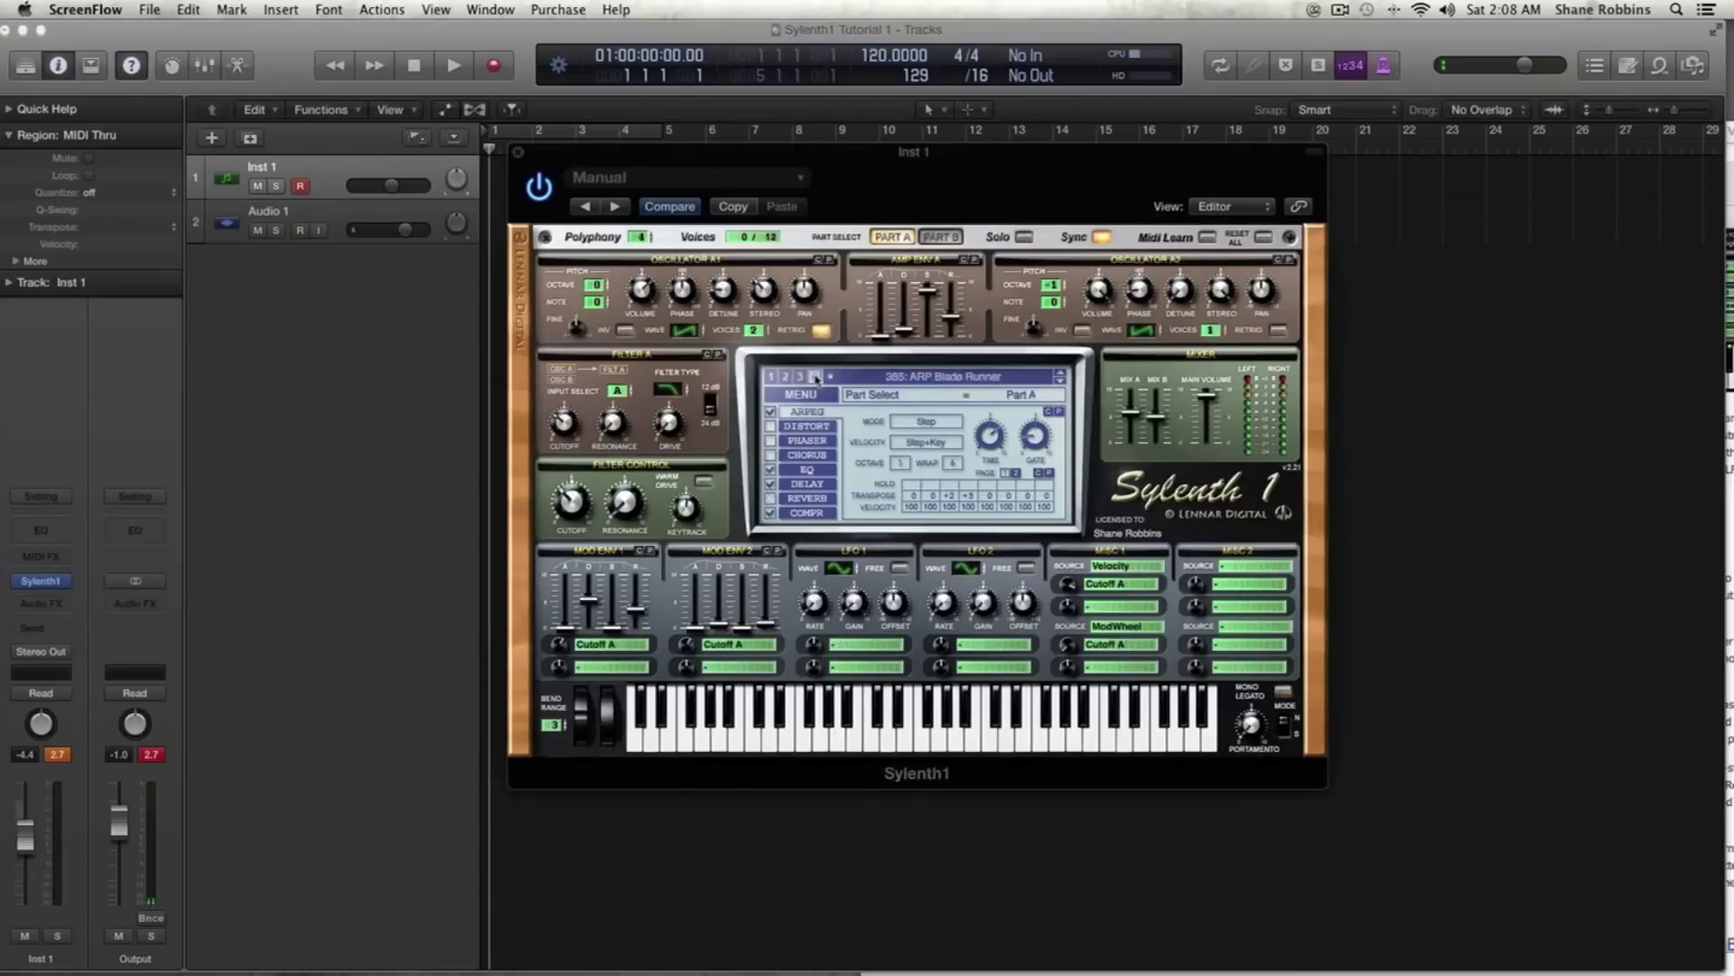
{"action": "left_click", "coordinate": [768, 378]}
- Scroll the preset list, keep 001: ARP 303 Saw, and bring up the preset and bank options
{"action": "left_click", "coordinate": [944, 376]}
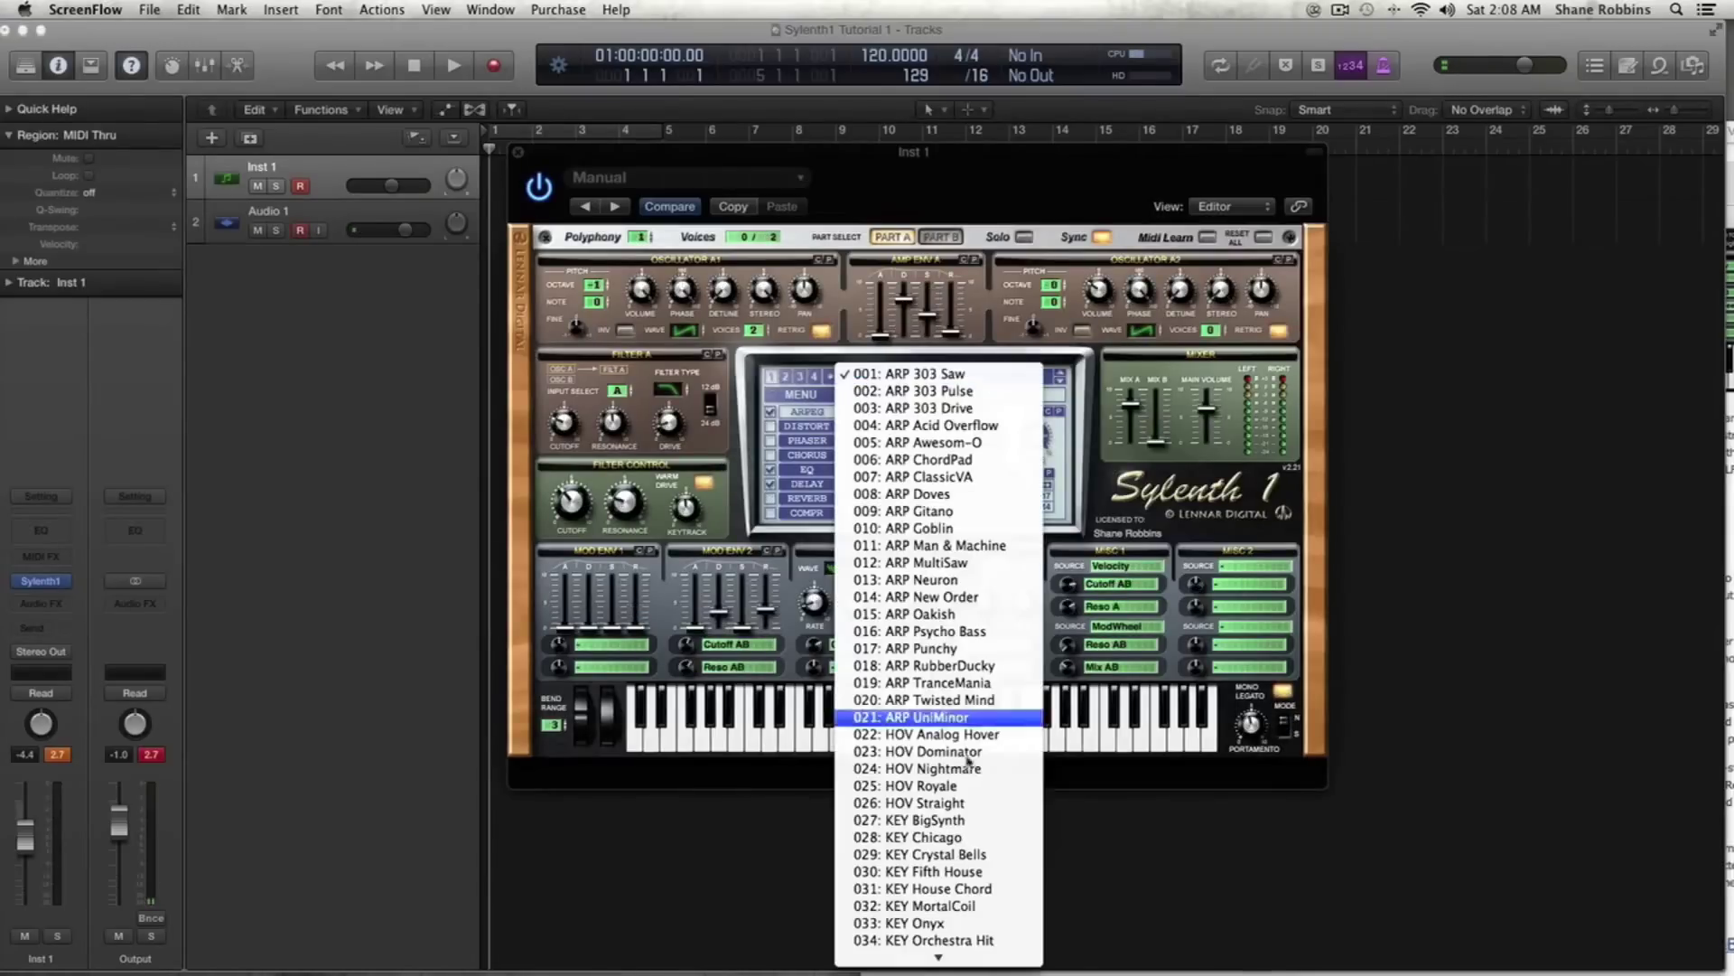
{"action": "scroll", "coordinate": [938, 542], "scroll_direction": "down", "scroll_amount": 15}
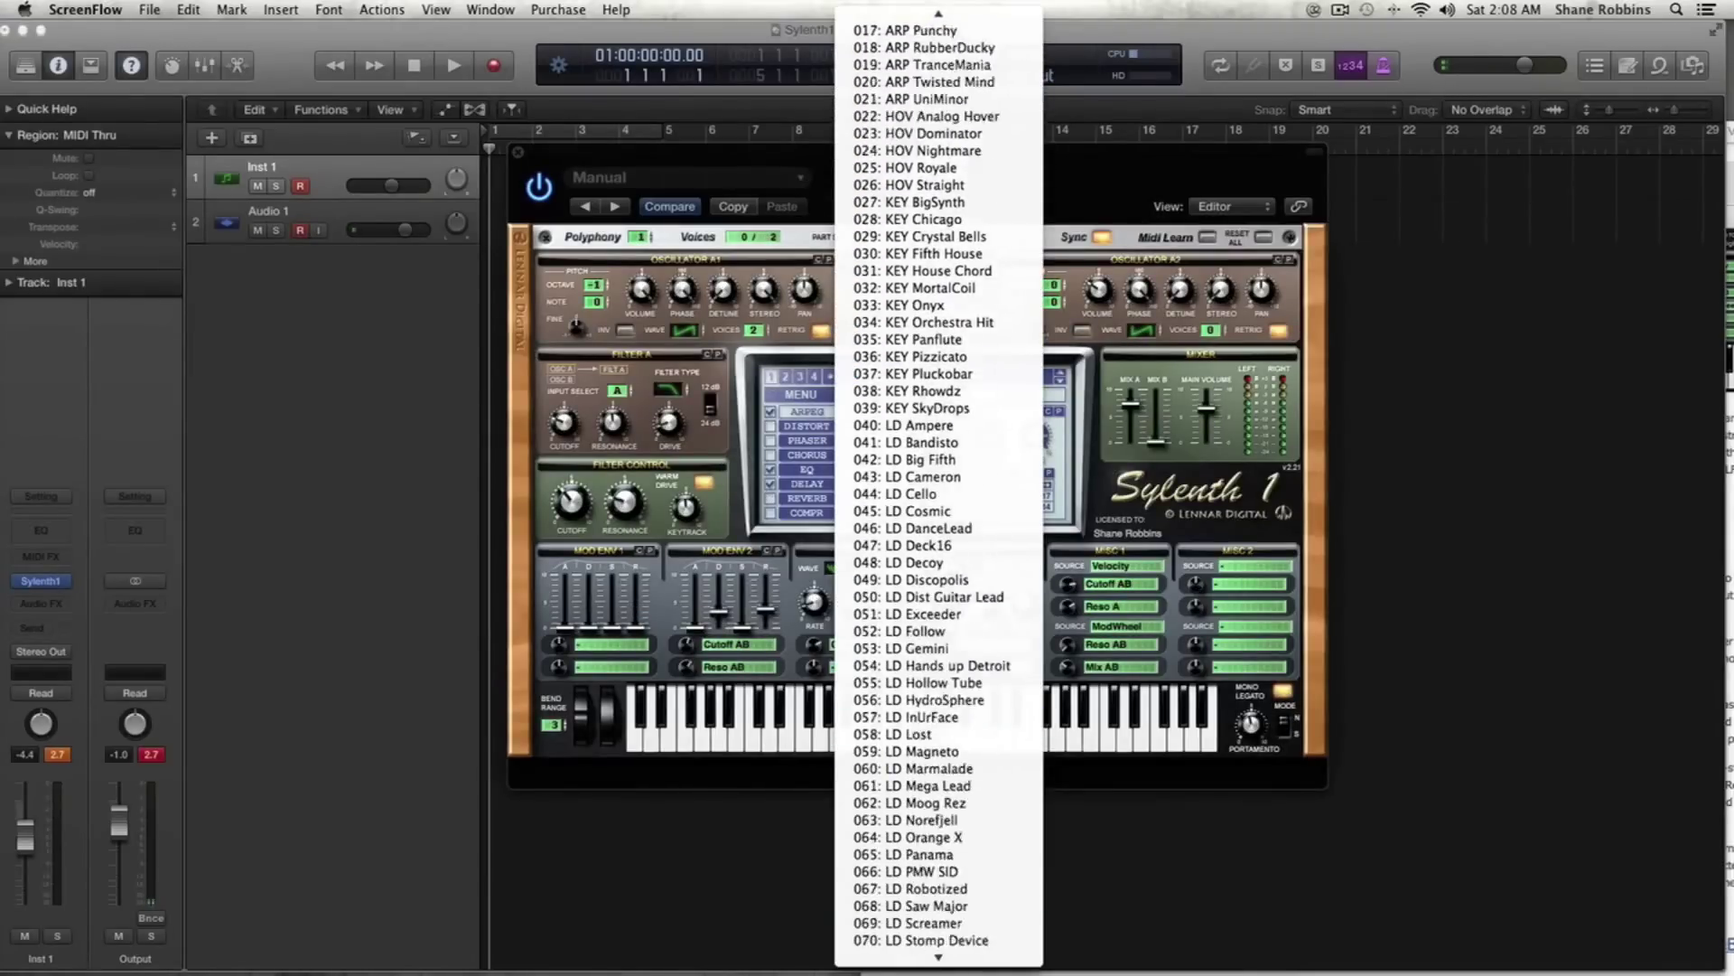
{"action": "scroll", "coordinate": [938, 949], "scroll_direction": "down", "scroll_amount": 1}
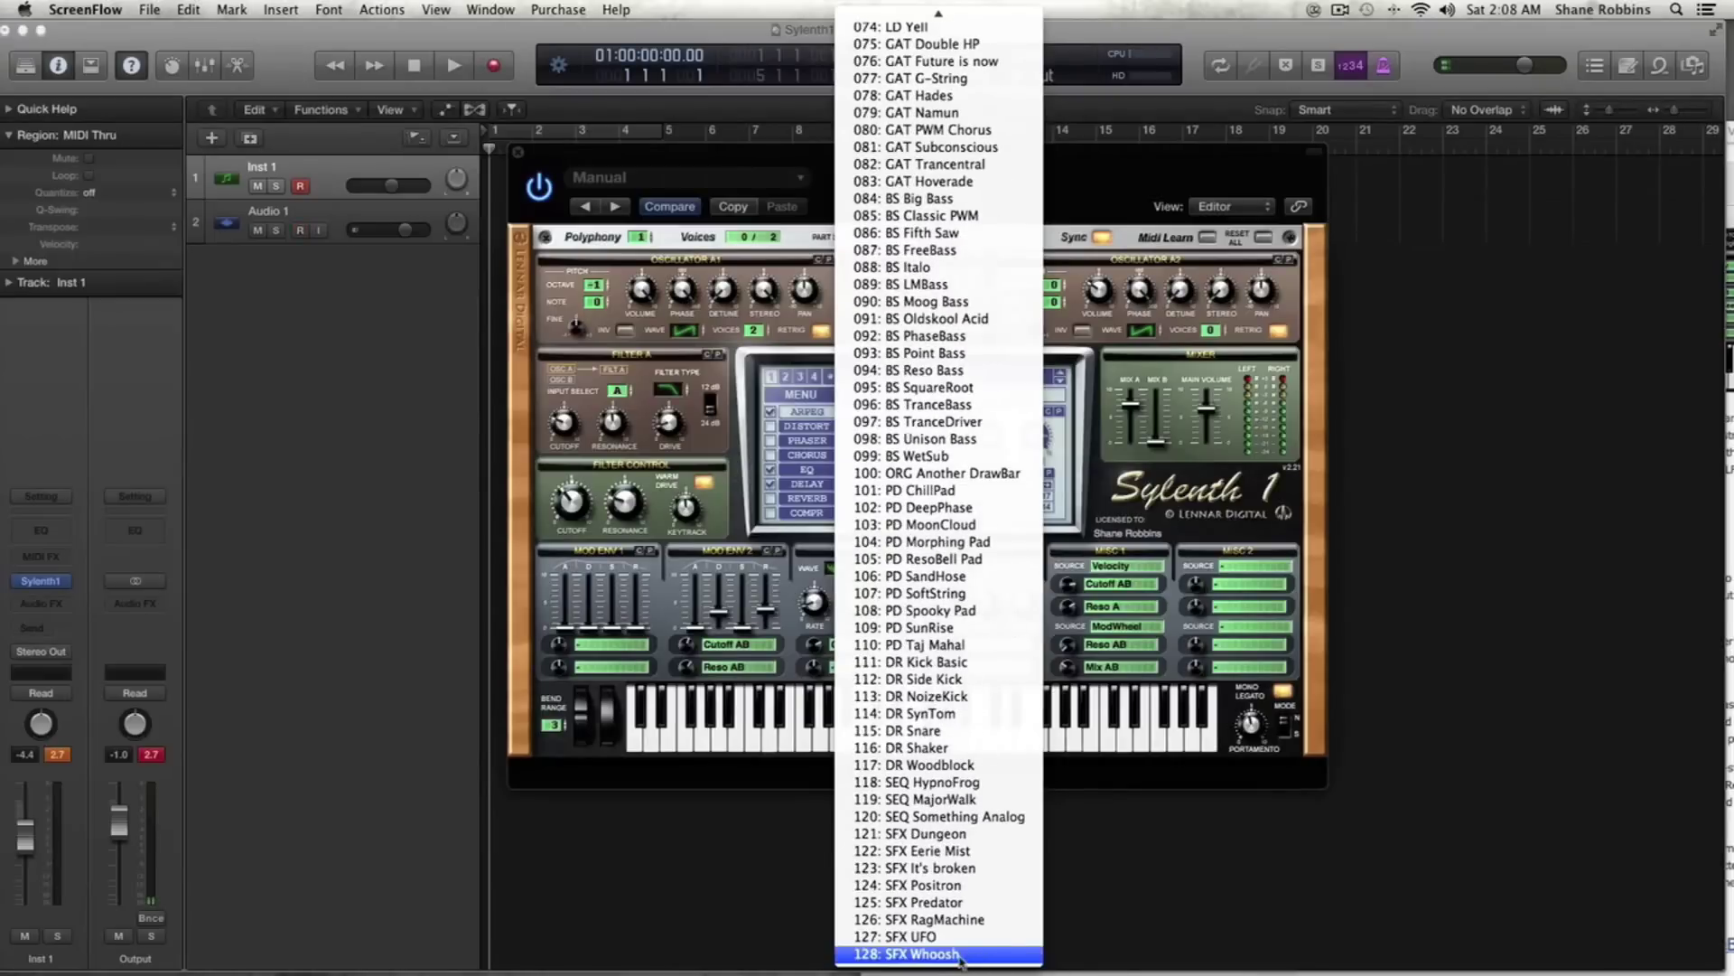
{"action": "left_click", "coordinate": [780, 386]}
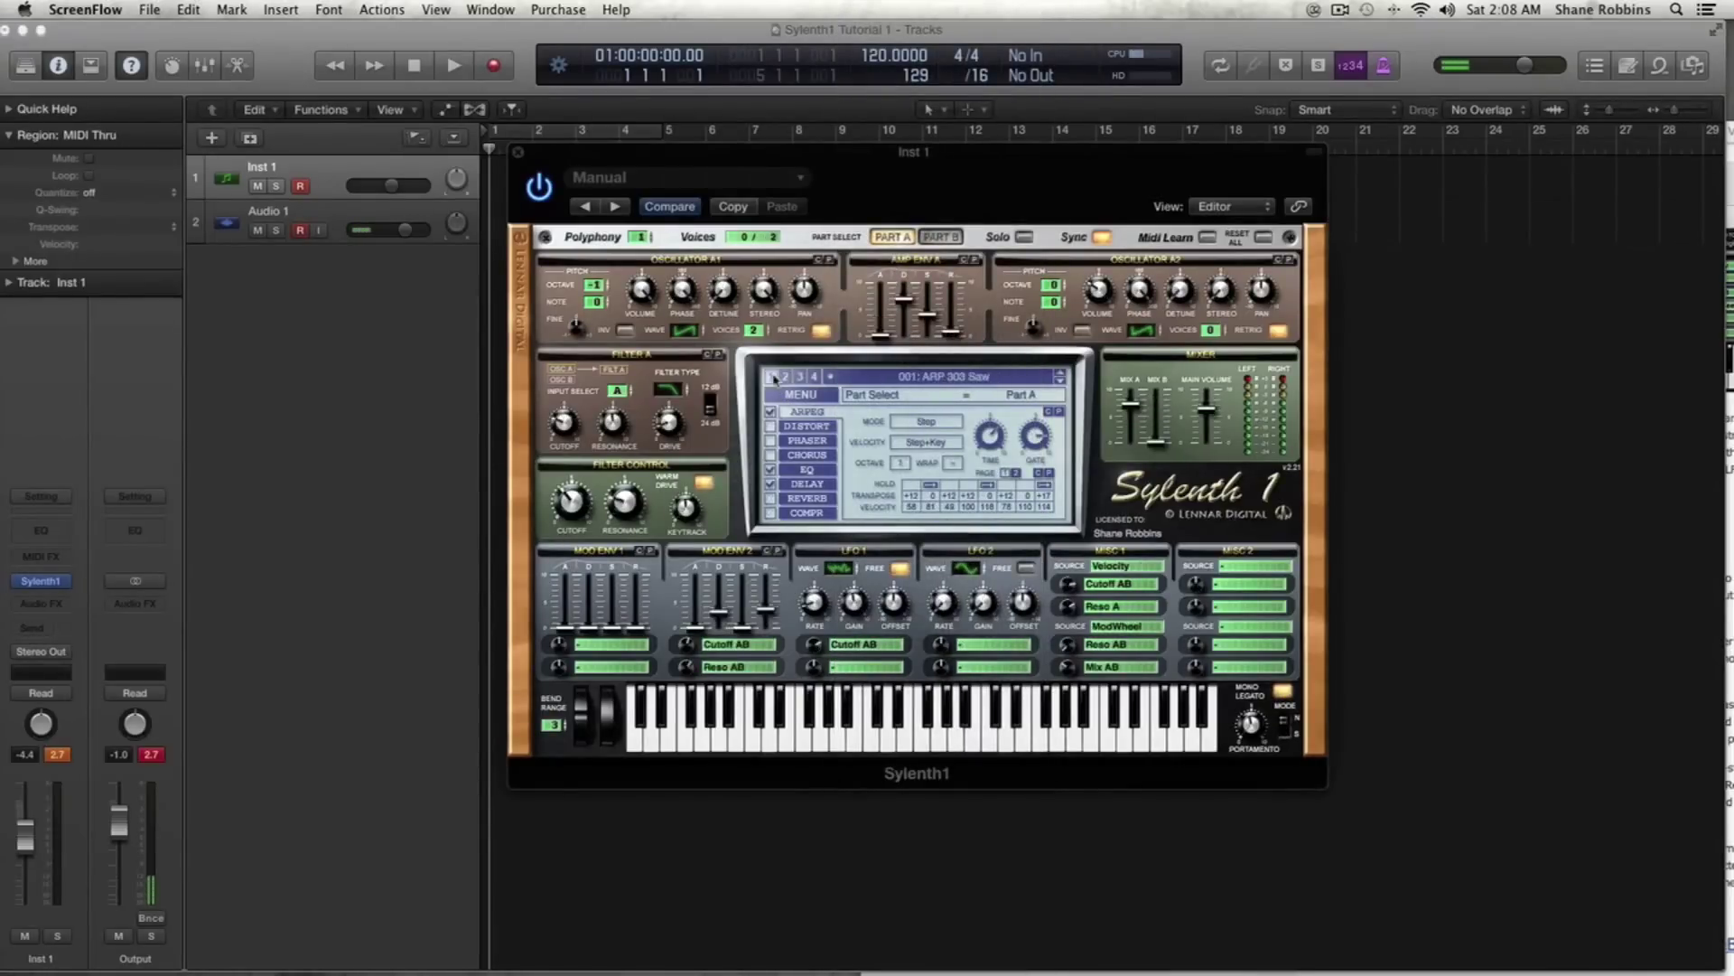
{"action": "left_click", "coordinate": [801, 394]}
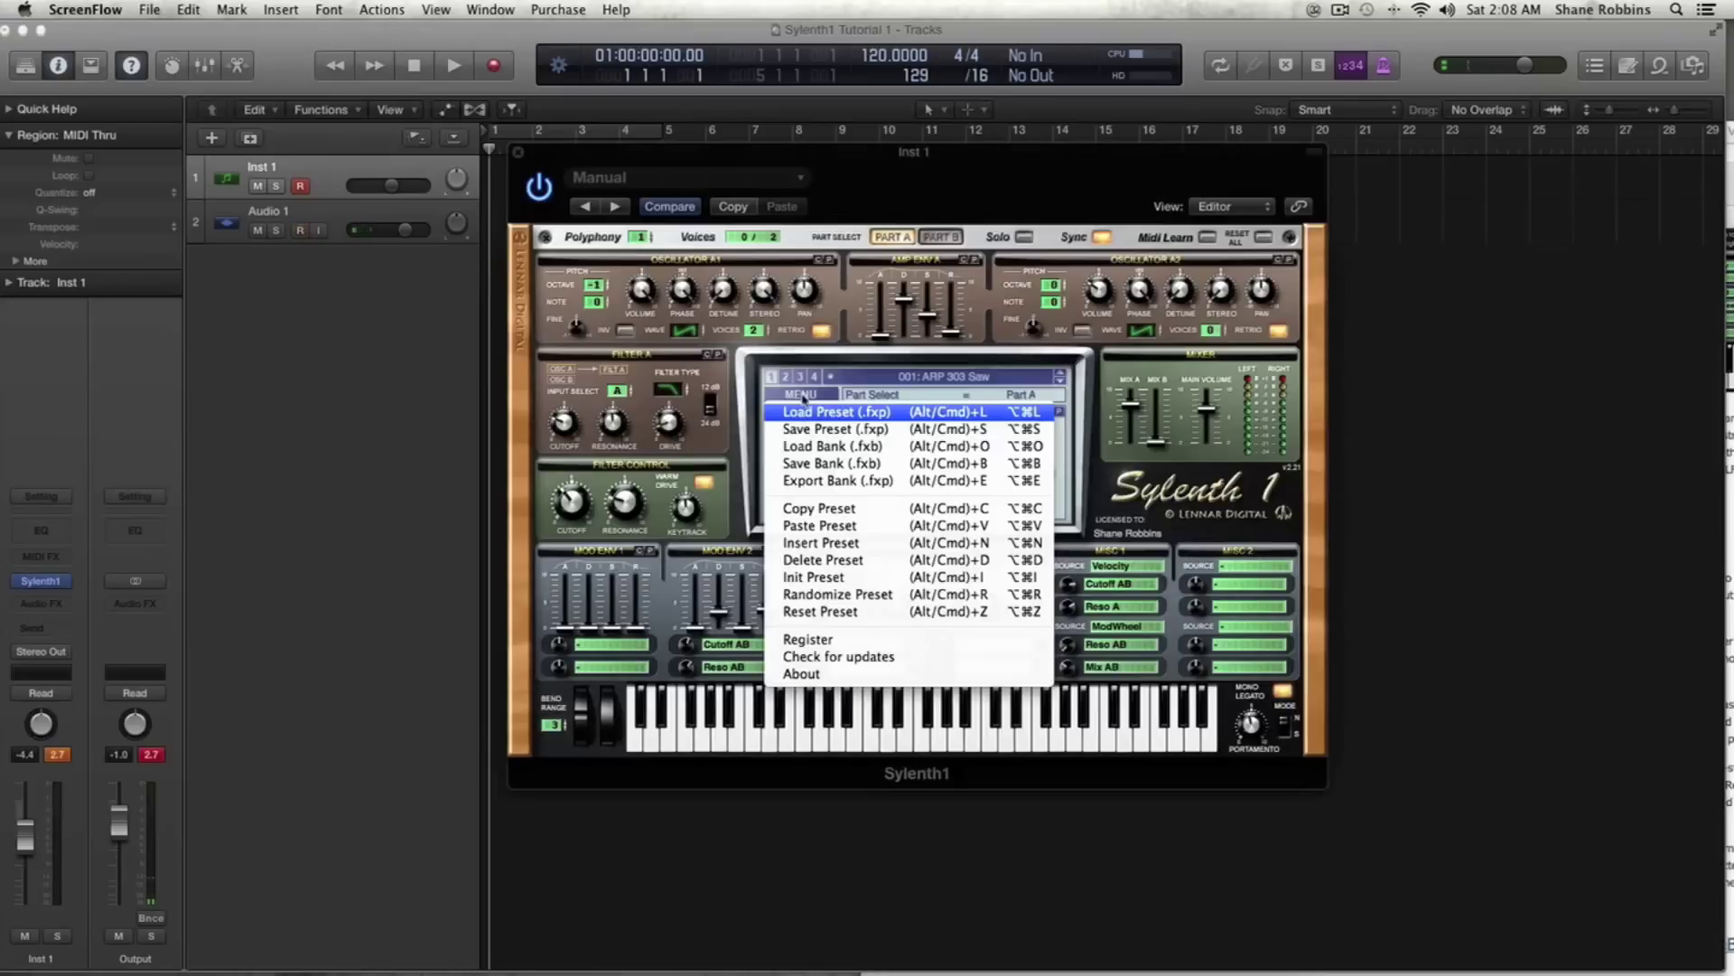
- Load Future EDM V.1.fxb from Desktop > Echo Sound Works > Sylenth1 Packs > Sylenth Future EDM V1
{"action": "left_click", "coordinate": [851, 456]}
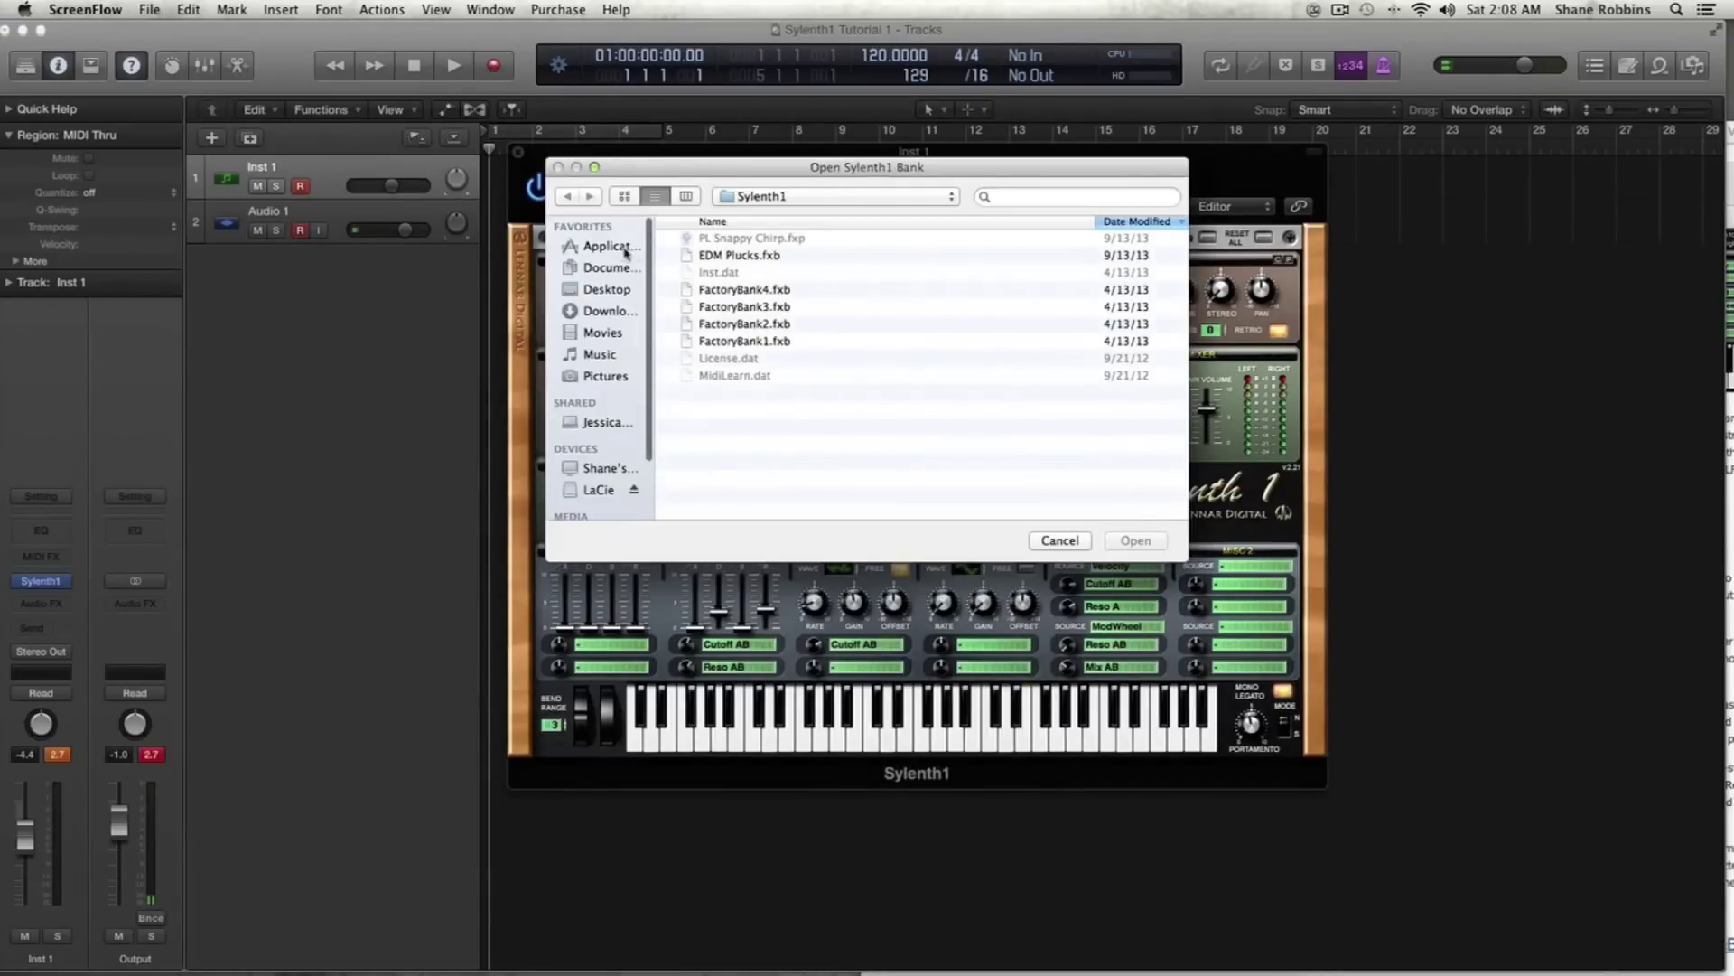
{"action": "left_click", "coordinate": [607, 289]}
{"action": "scroll", "coordinate": [811, 398], "scroll_direction": "down", "scroll_amount": 5}
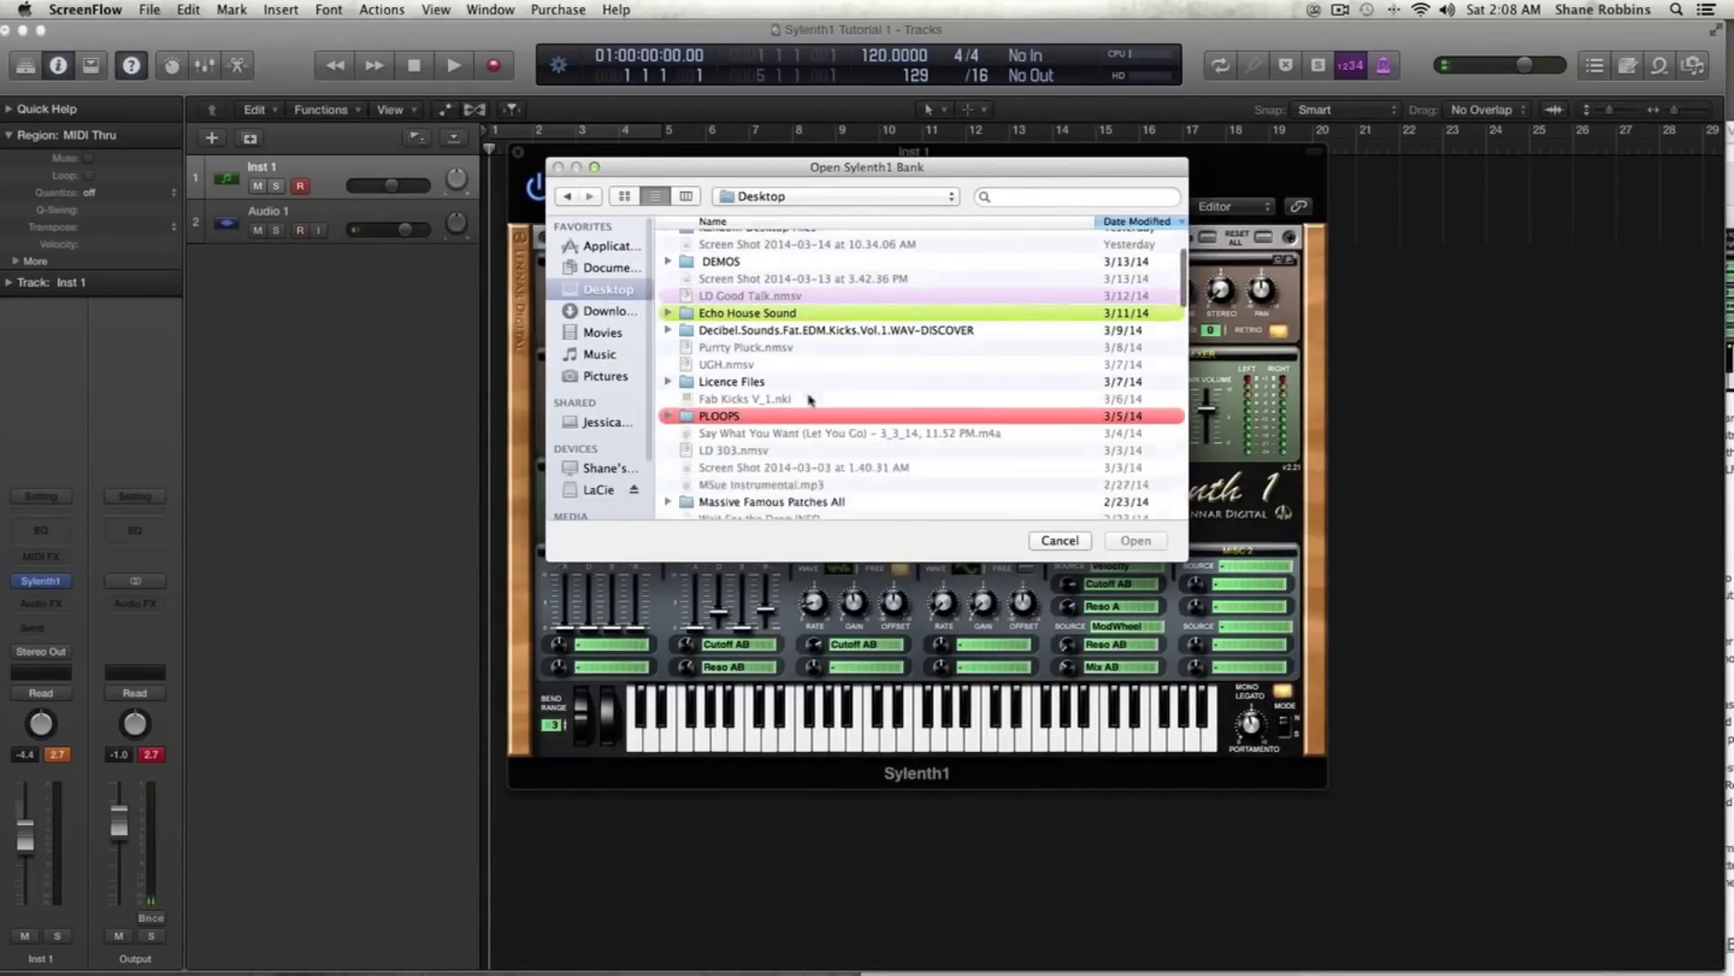
{"action": "double_click", "coordinate": [820, 427]}
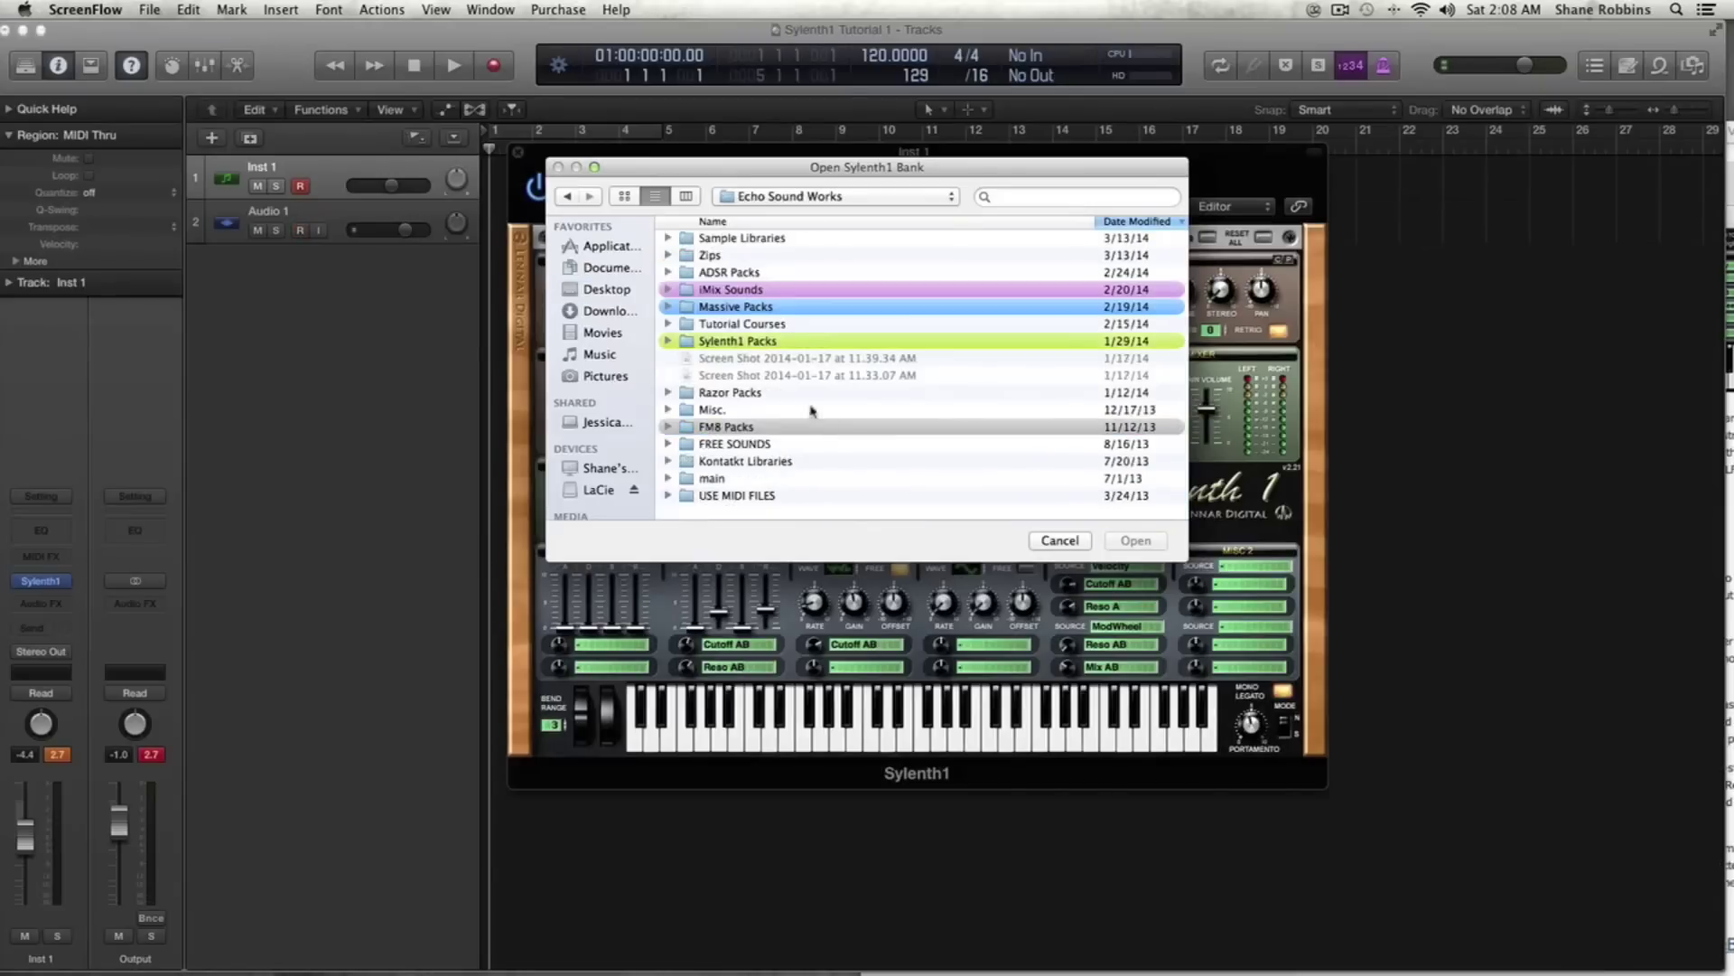
{"action": "double_click", "coordinate": [784, 355]}
{"action": "double_click", "coordinate": [764, 239]}
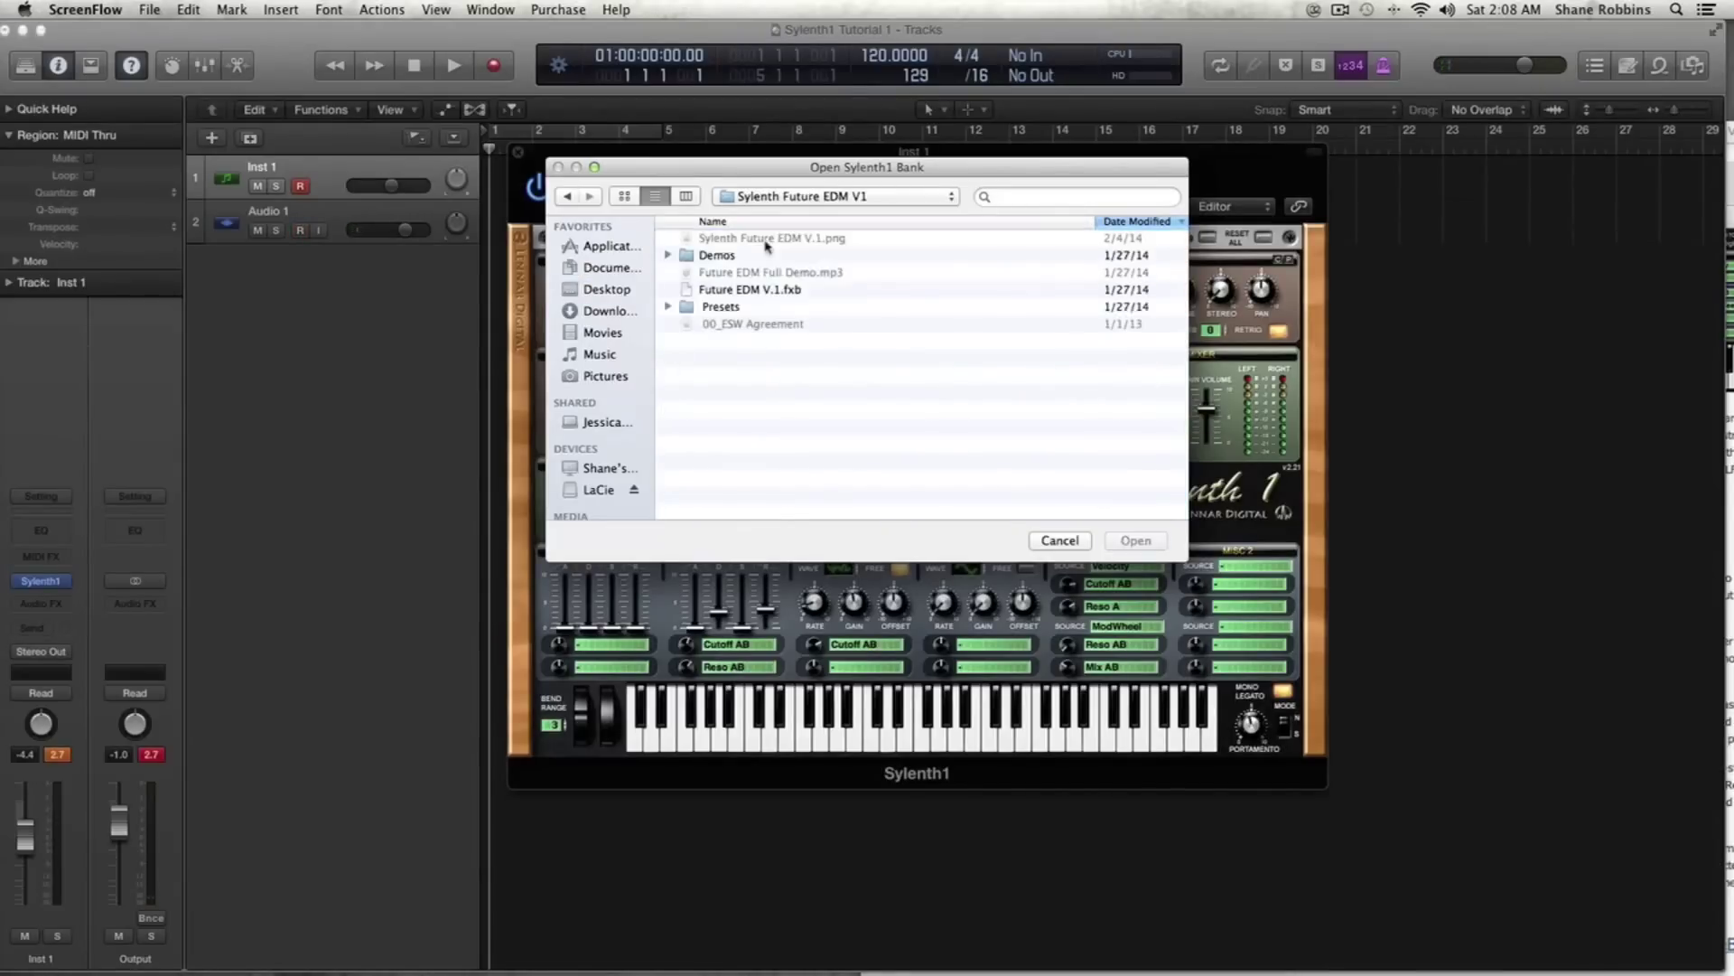
{"action": "left_click", "coordinate": [785, 291]}
{"action": "left_click", "coordinate": [1135, 541]}
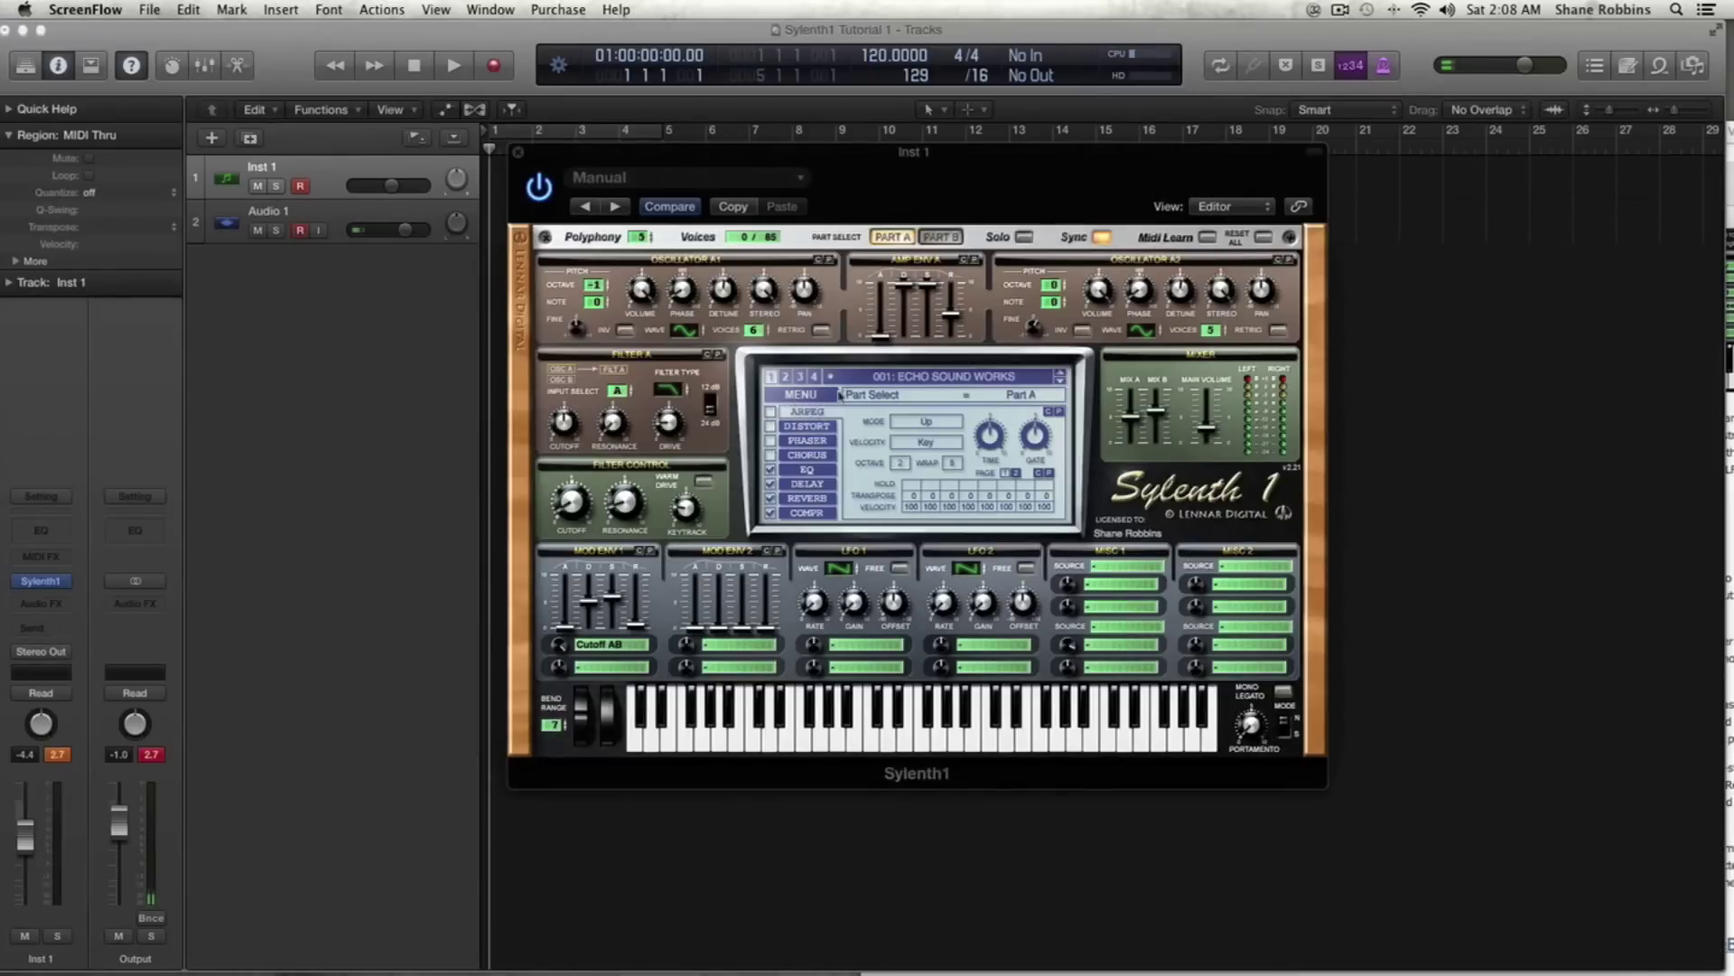
- Show and close the preset list, bring up the rename box without renaming, then open MENU
{"action": "left_click", "coordinate": [897, 383]}
{"action": "left_click", "coordinate": [894, 378]}
{"action": "double_click", "coordinate": [831, 381]}
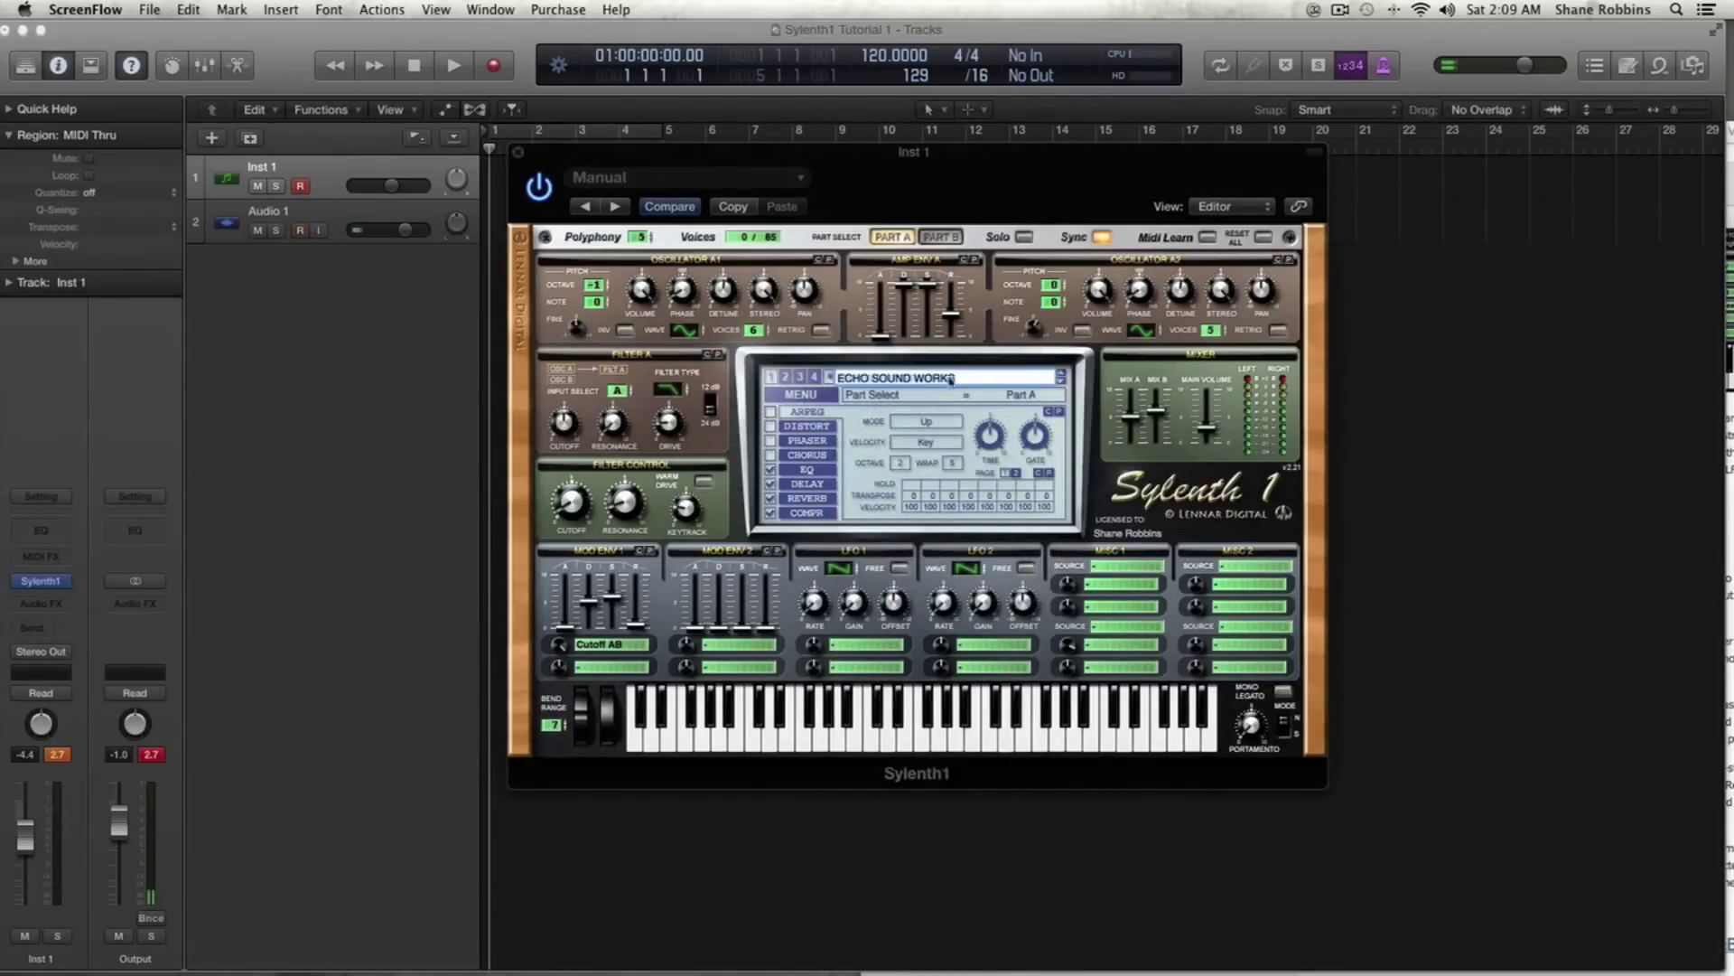
{"action": "left_click", "coordinate": [800, 397]}
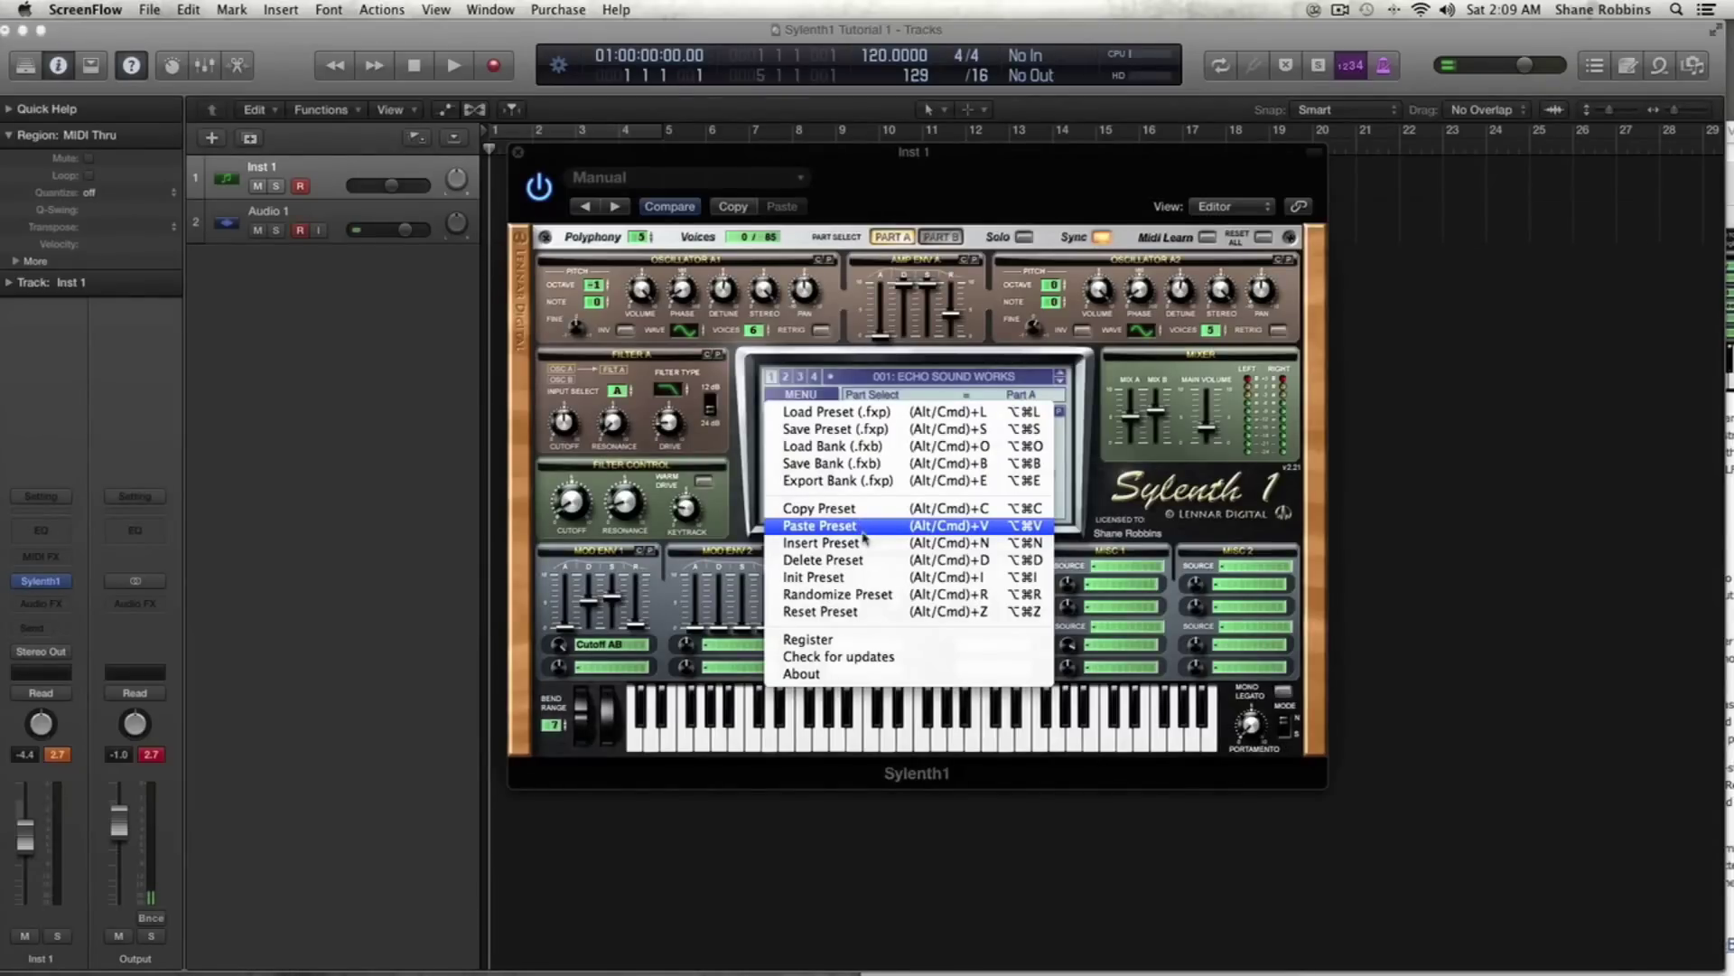
- Reset the patch with Init Preset, then apply Randomize Preset twice
{"action": "left_click", "coordinate": [867, 575]}
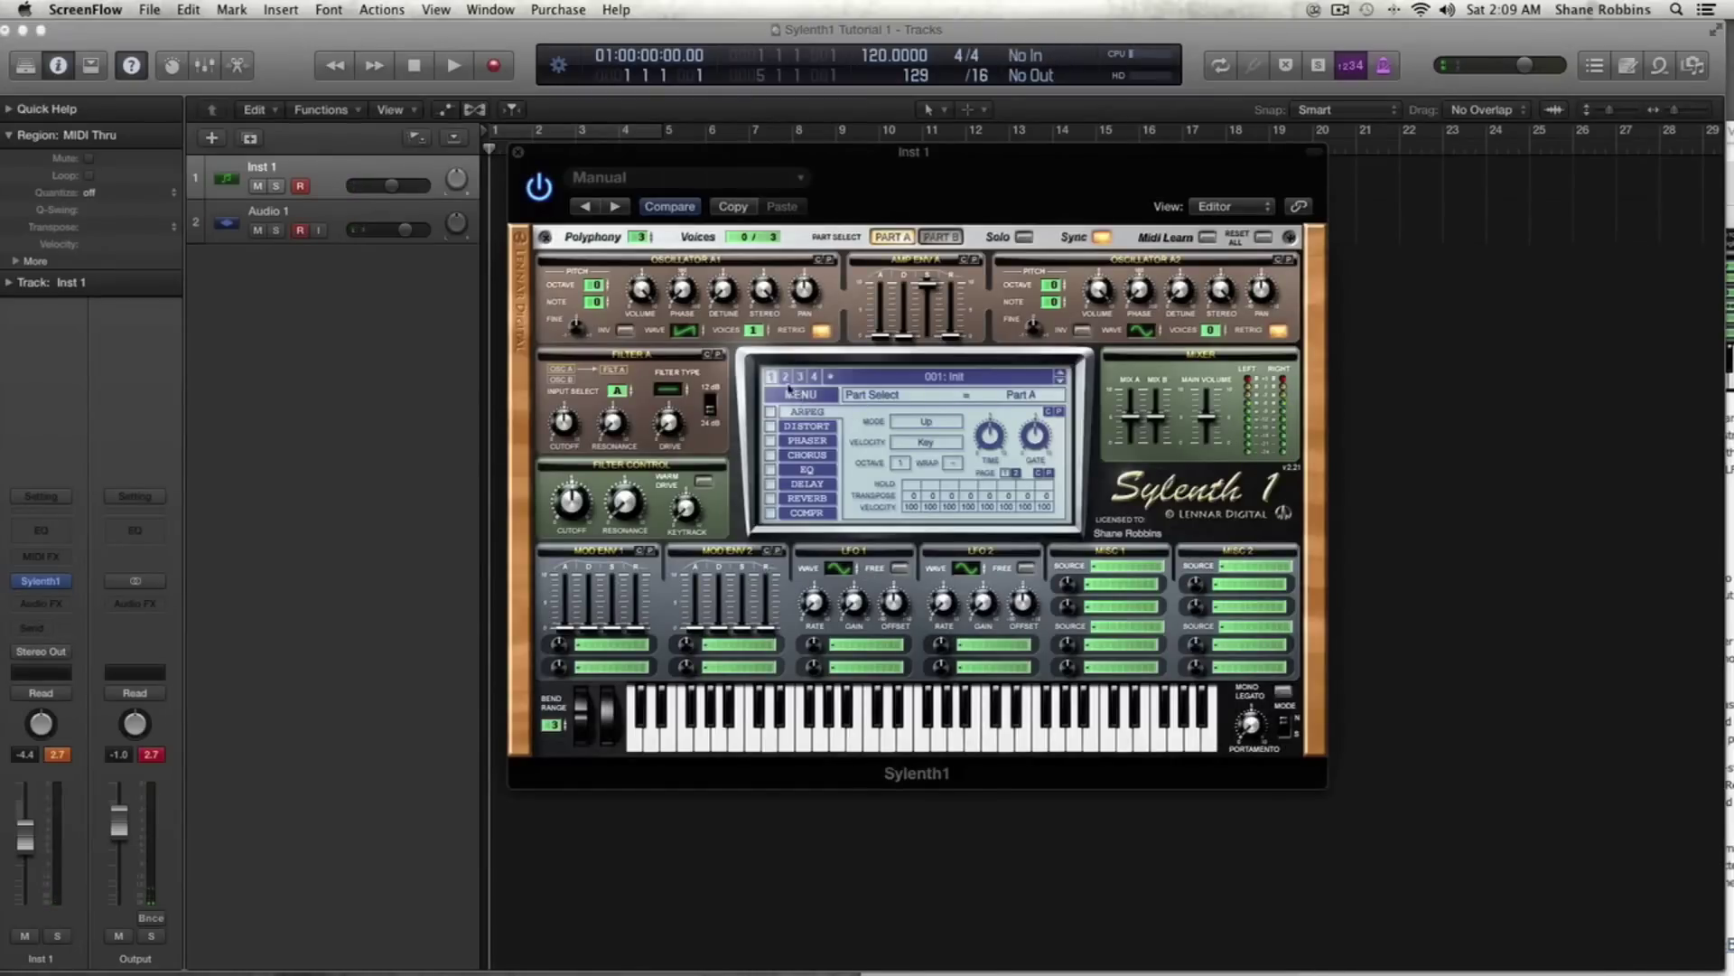
{"action": "left_click", "coordinate": [788, 390]}
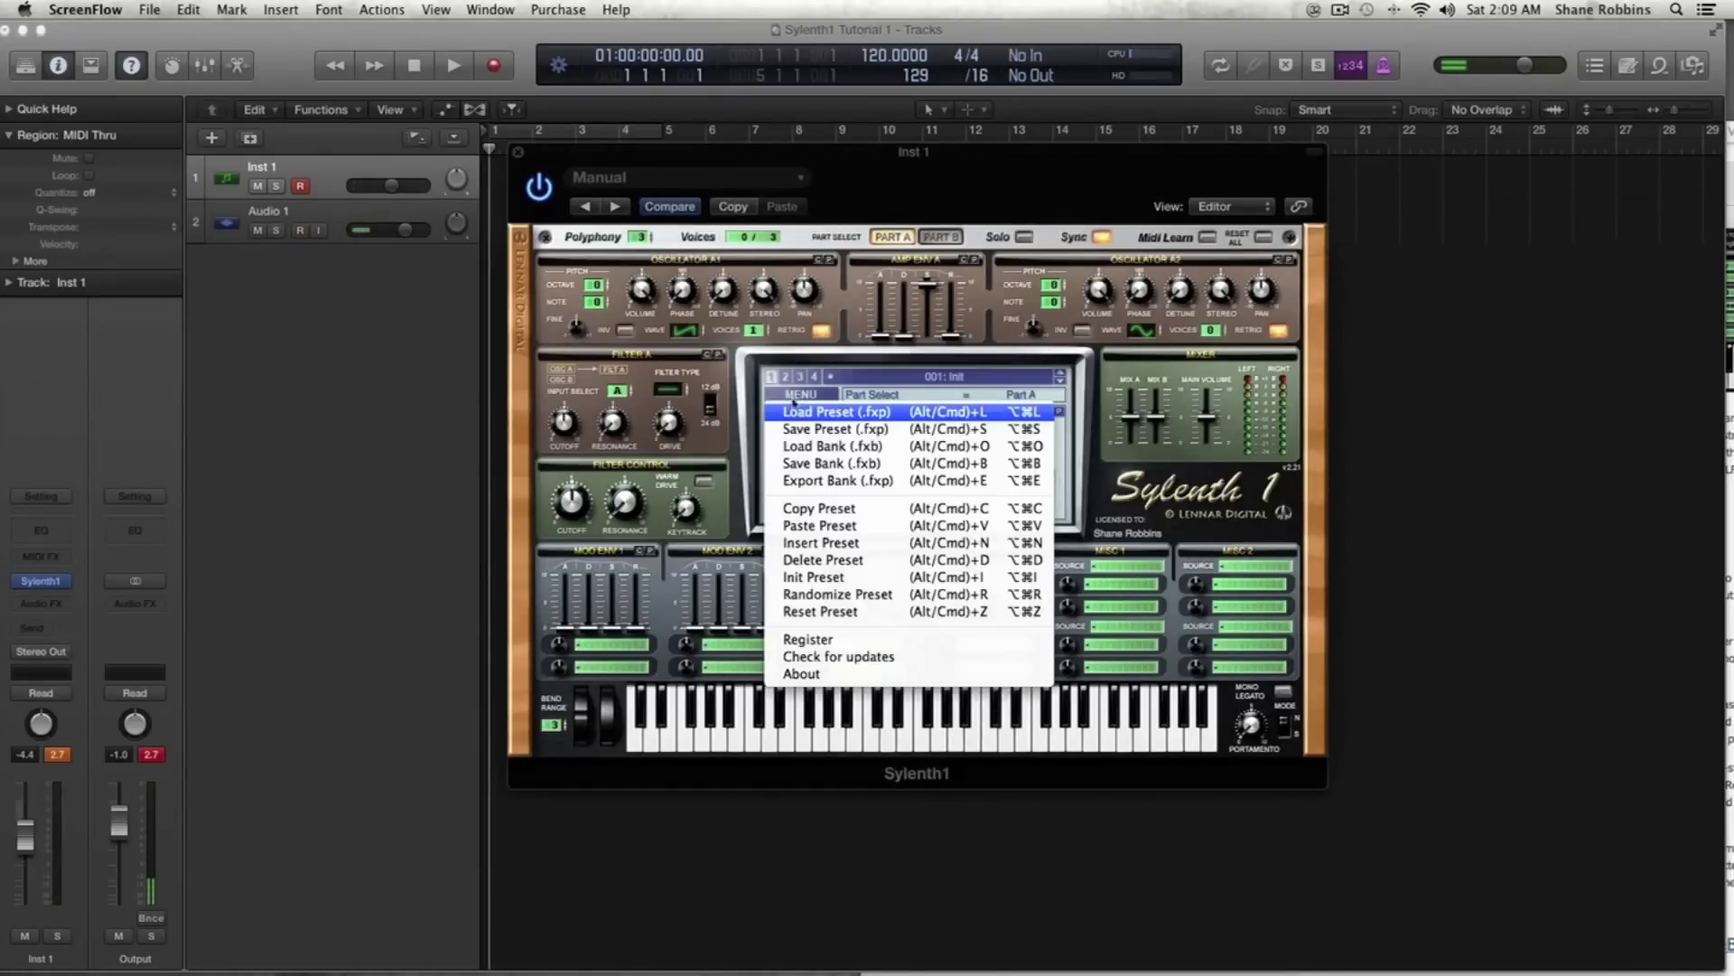
{"action": "left_click", "coordinate": [858, 596]}
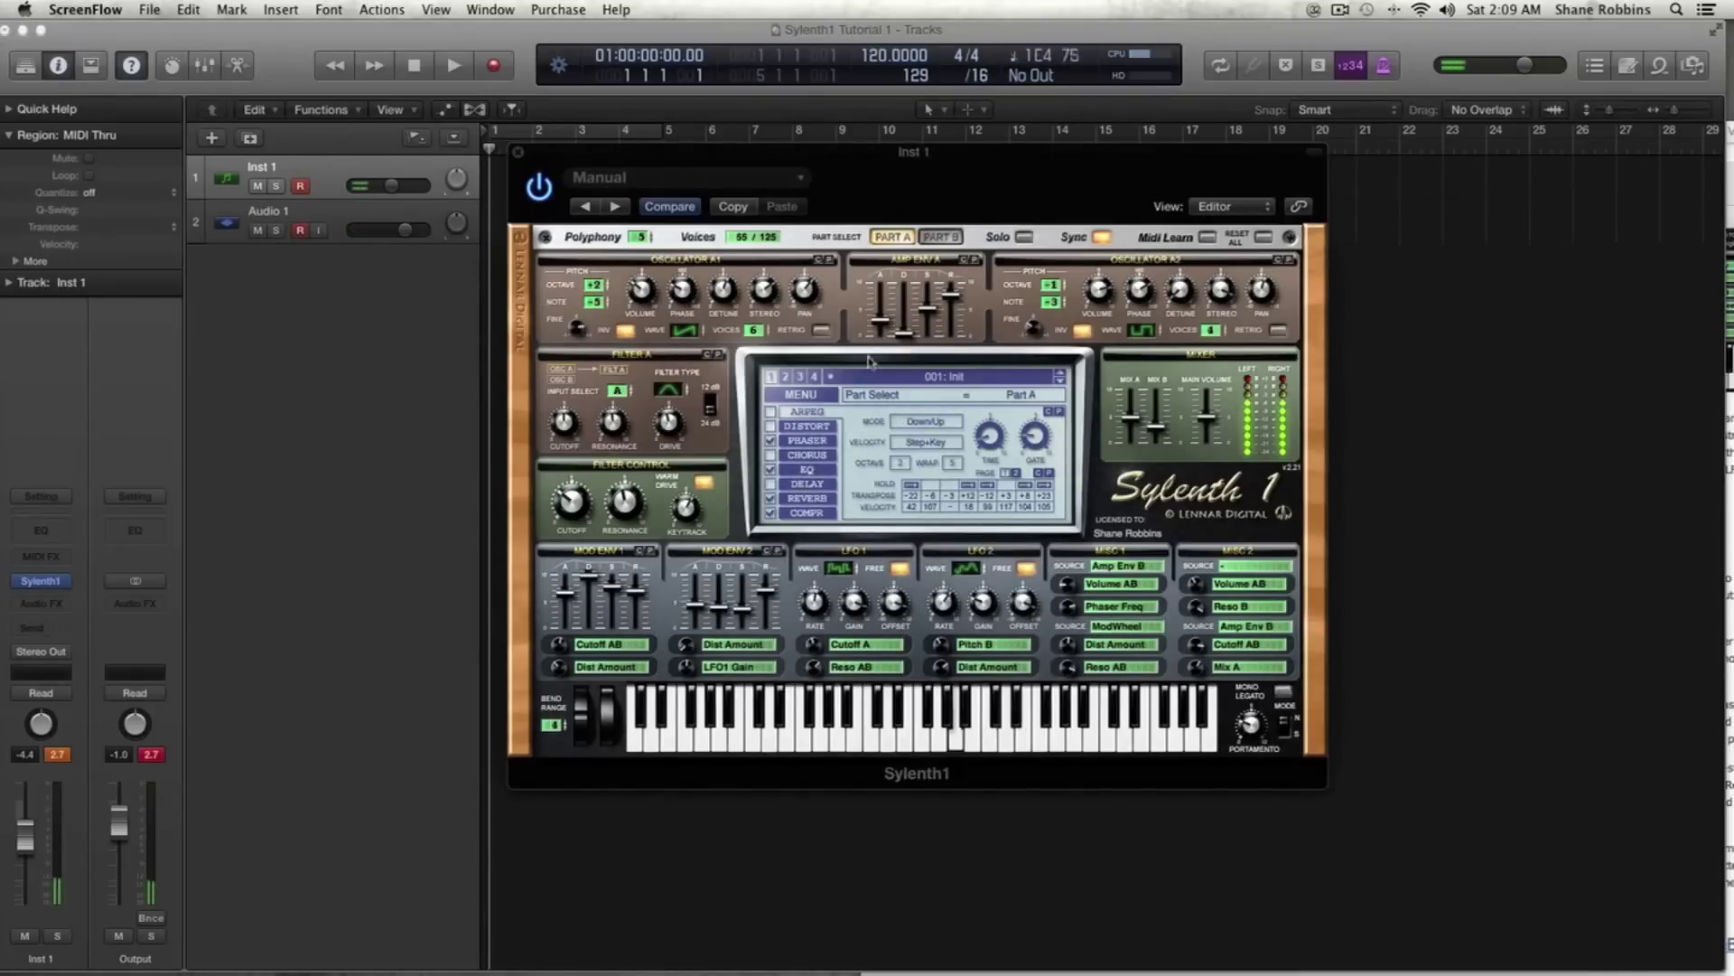
{"action": "left_click", "coordinate": [813, 394]}
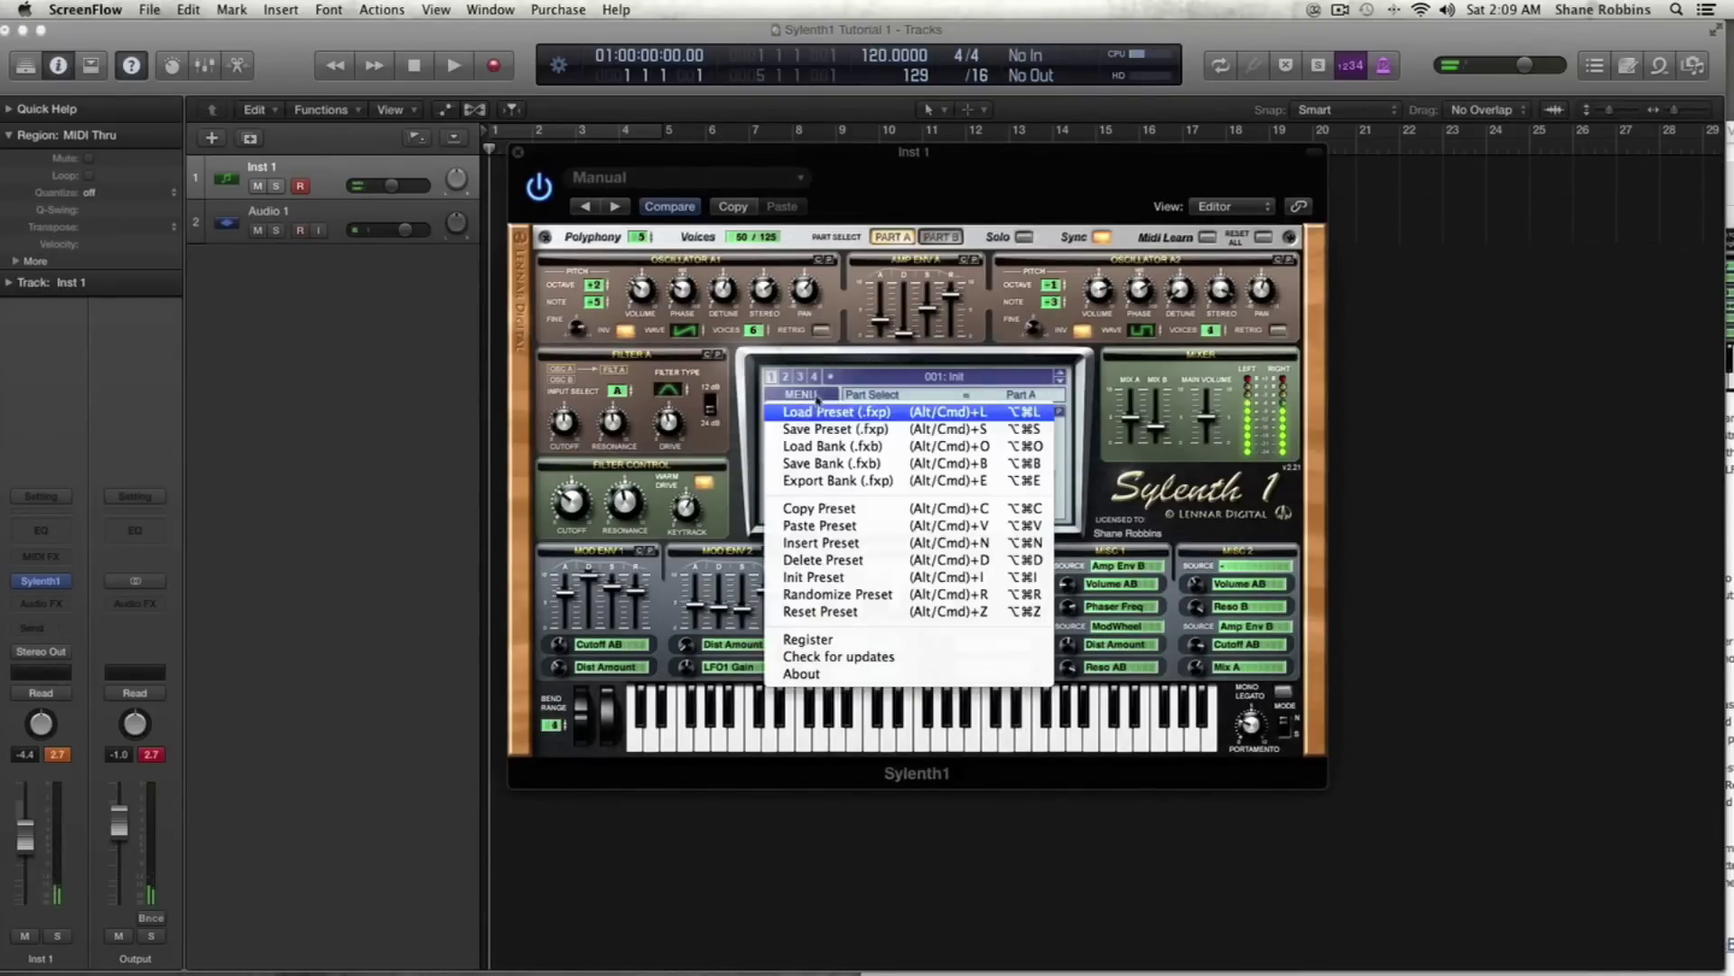
{"action": "left_click", "coordinate": [861, 596]}
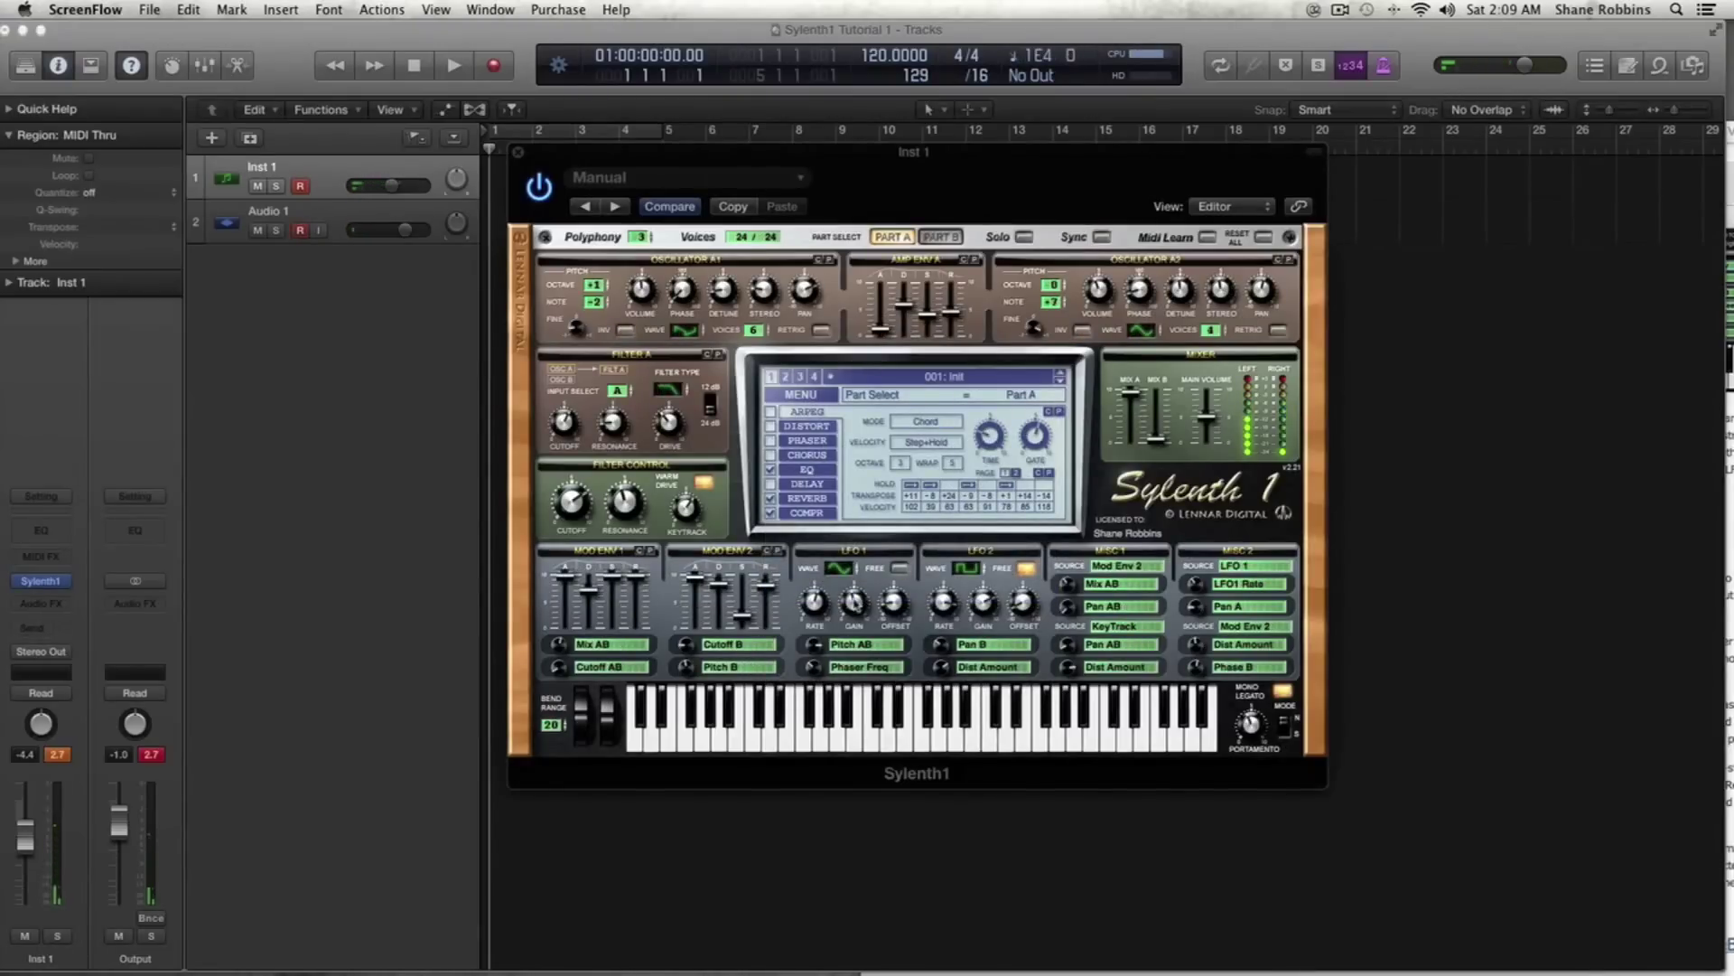
{"action": "left_click", "coordinate": [824, 397]}
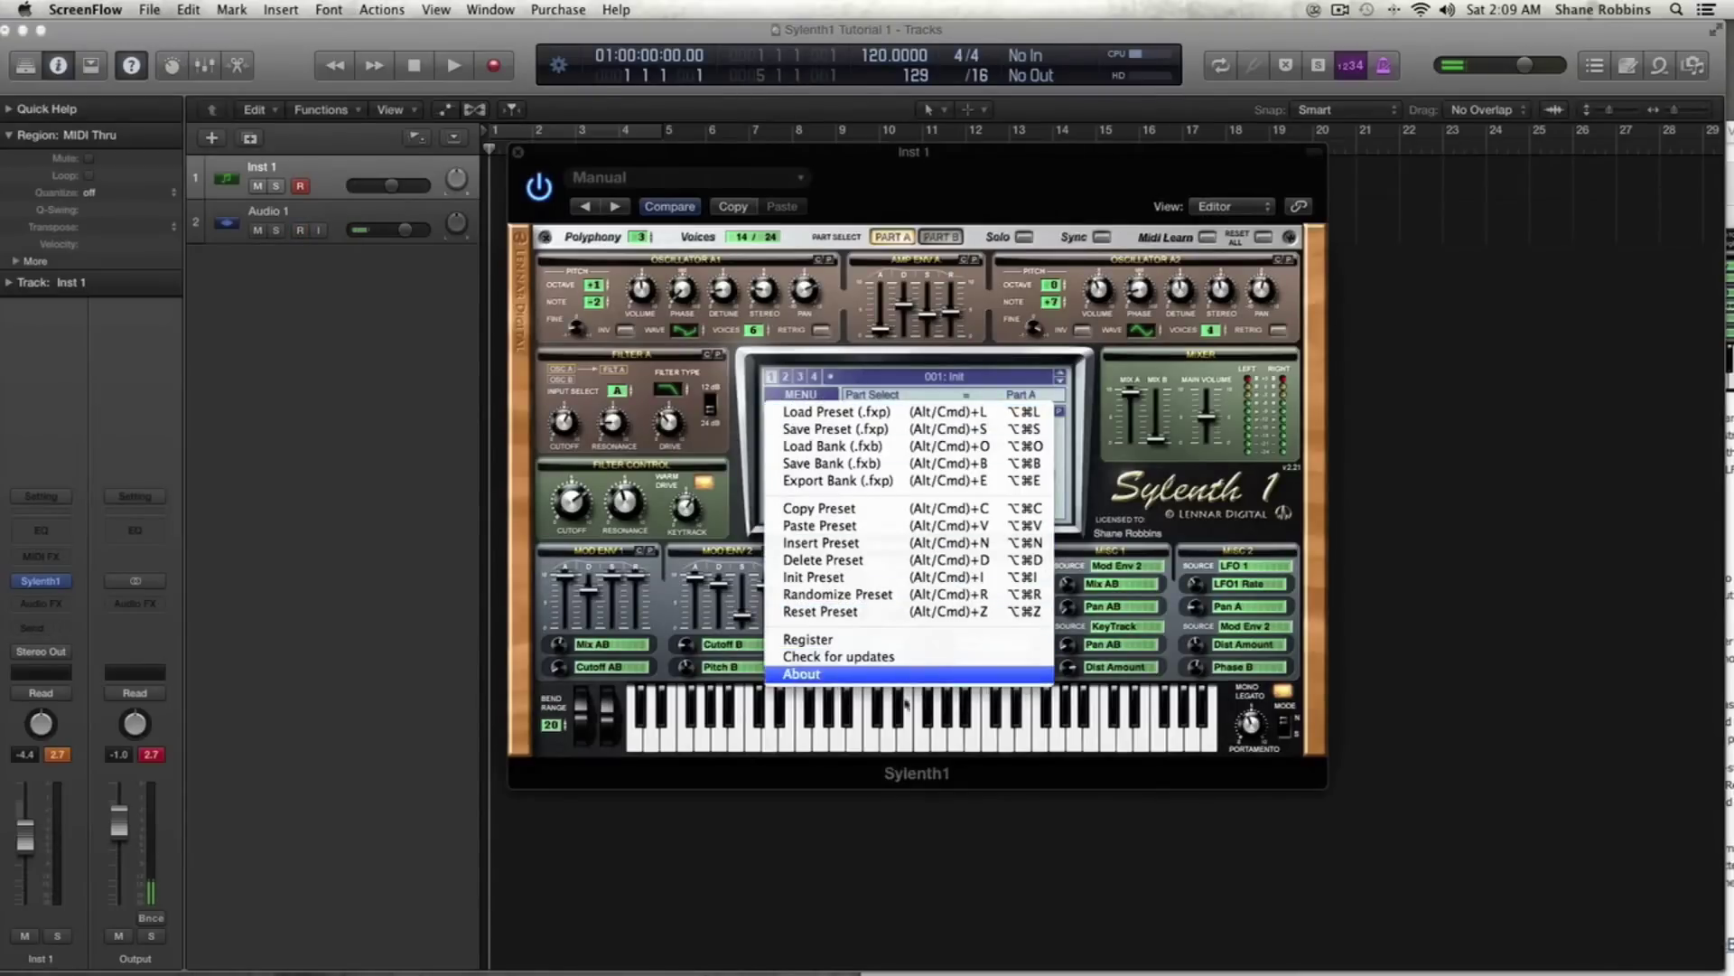
- Check for Sylenth1 updates, scroll the Lennar Digital page in Safari, then close it and return to Logic
{"action": "left_click", "coordinate": [906, 657]}
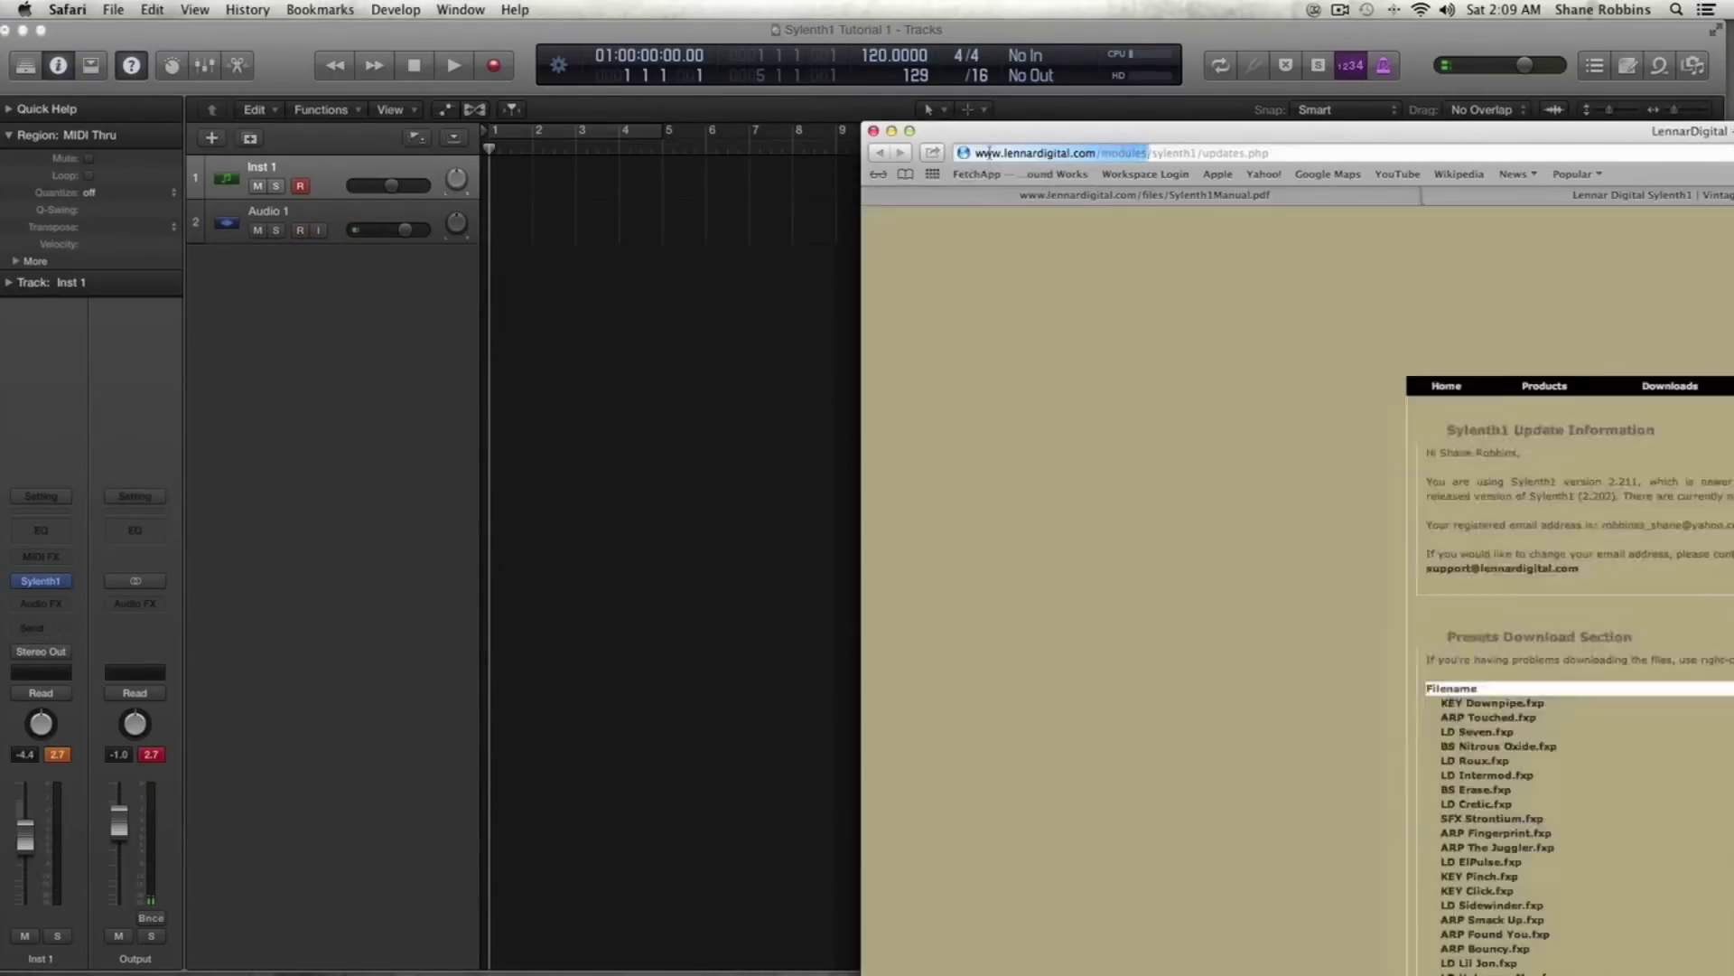
{"action": "left_click_drag", "start_coordinate": [1010, 140], "coordinate": [306, 38]}
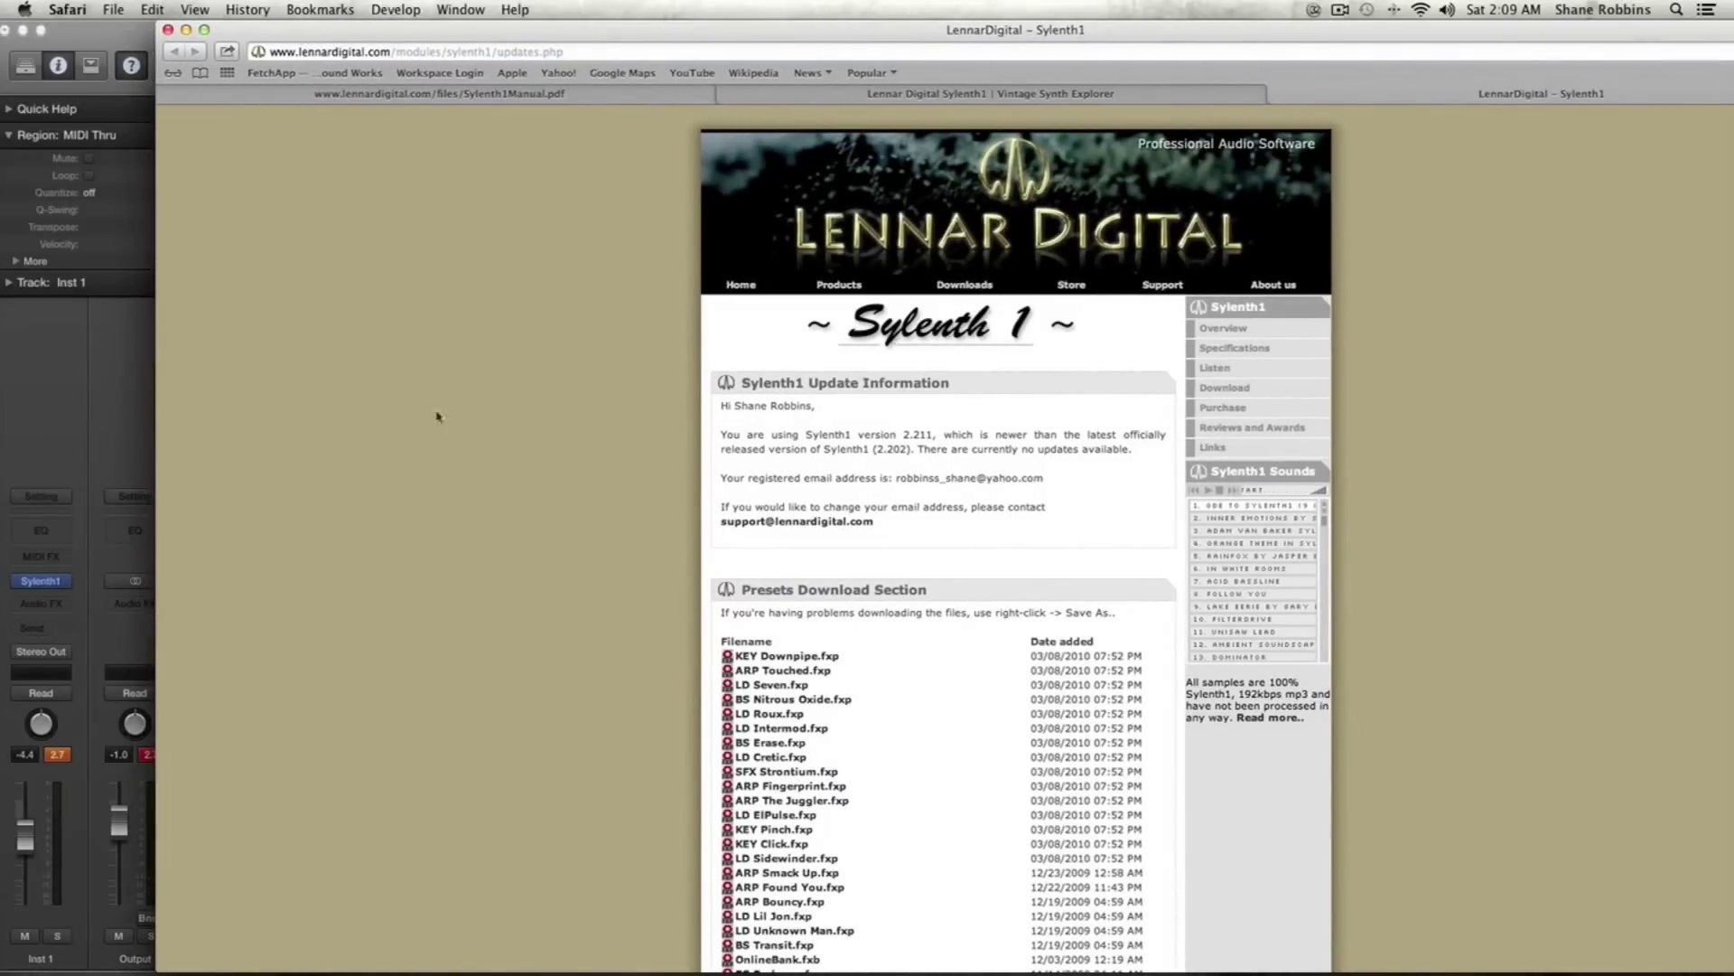
{"action": "scroll", "coordinate": [585, 470], "scroll_direction": "down", "scroll_amount": 5}
{"action": "scroll", "coordinate": [585, 470], "scroll_direction": "down", "scroll_amount": 10}
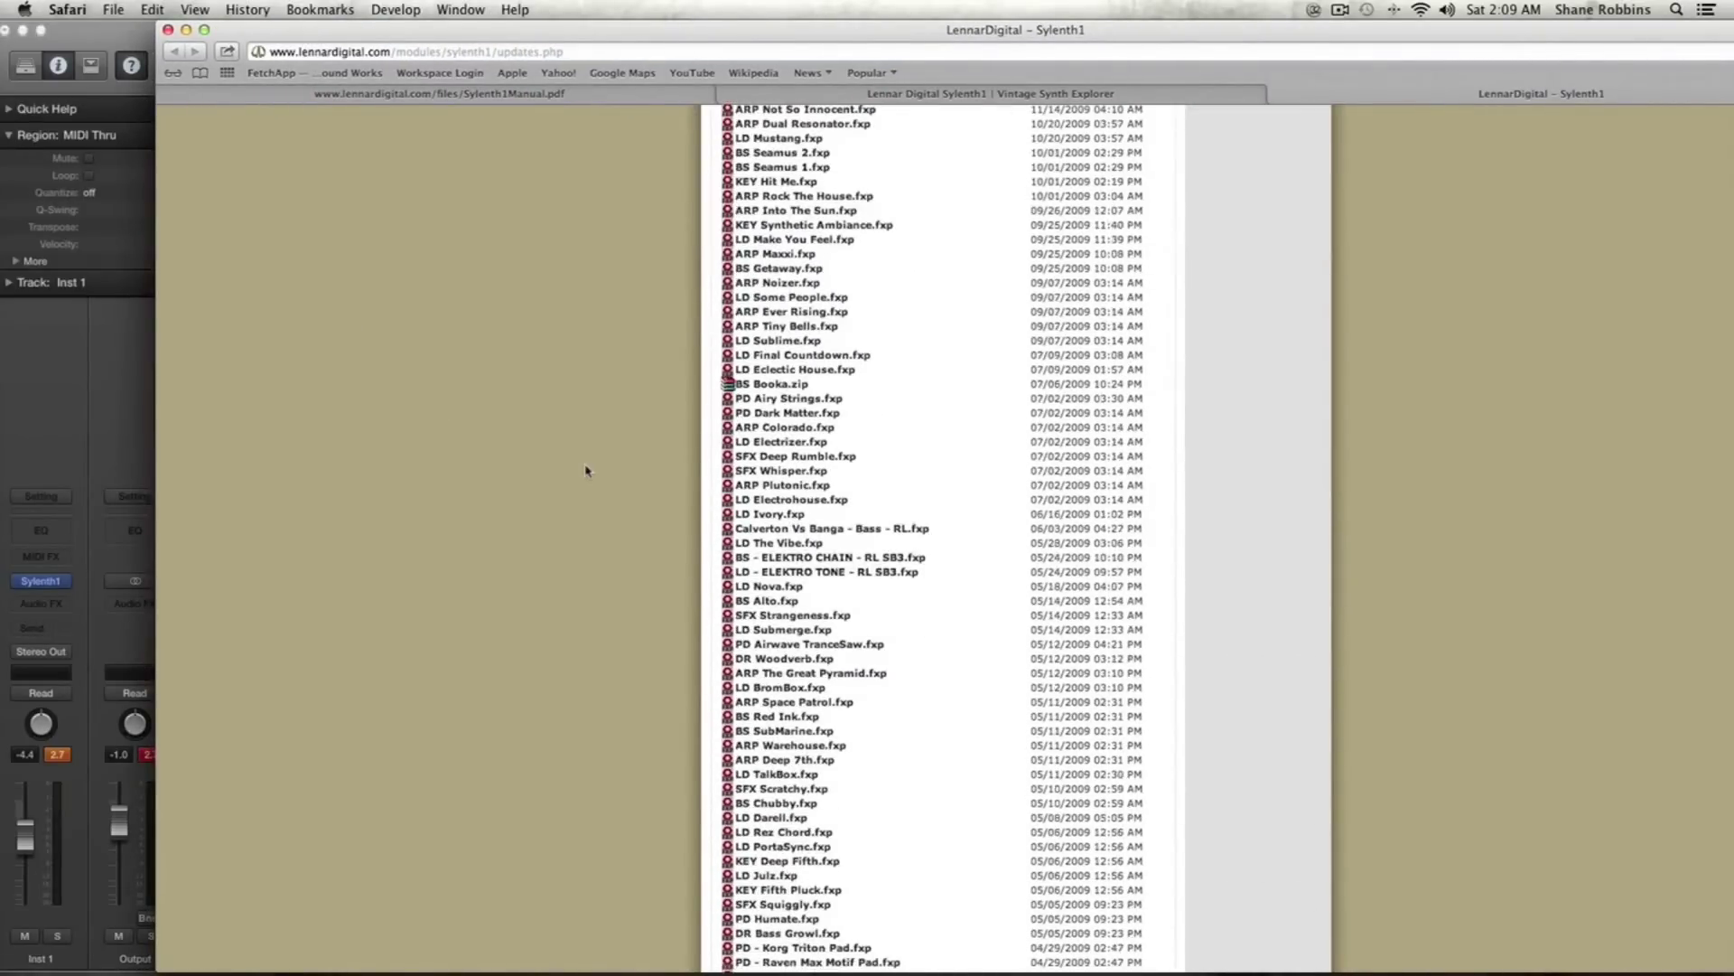
{"action": "scroll", "coordinate": [586, 471], "scroll_direction": "up", "scroll_amount": 20}
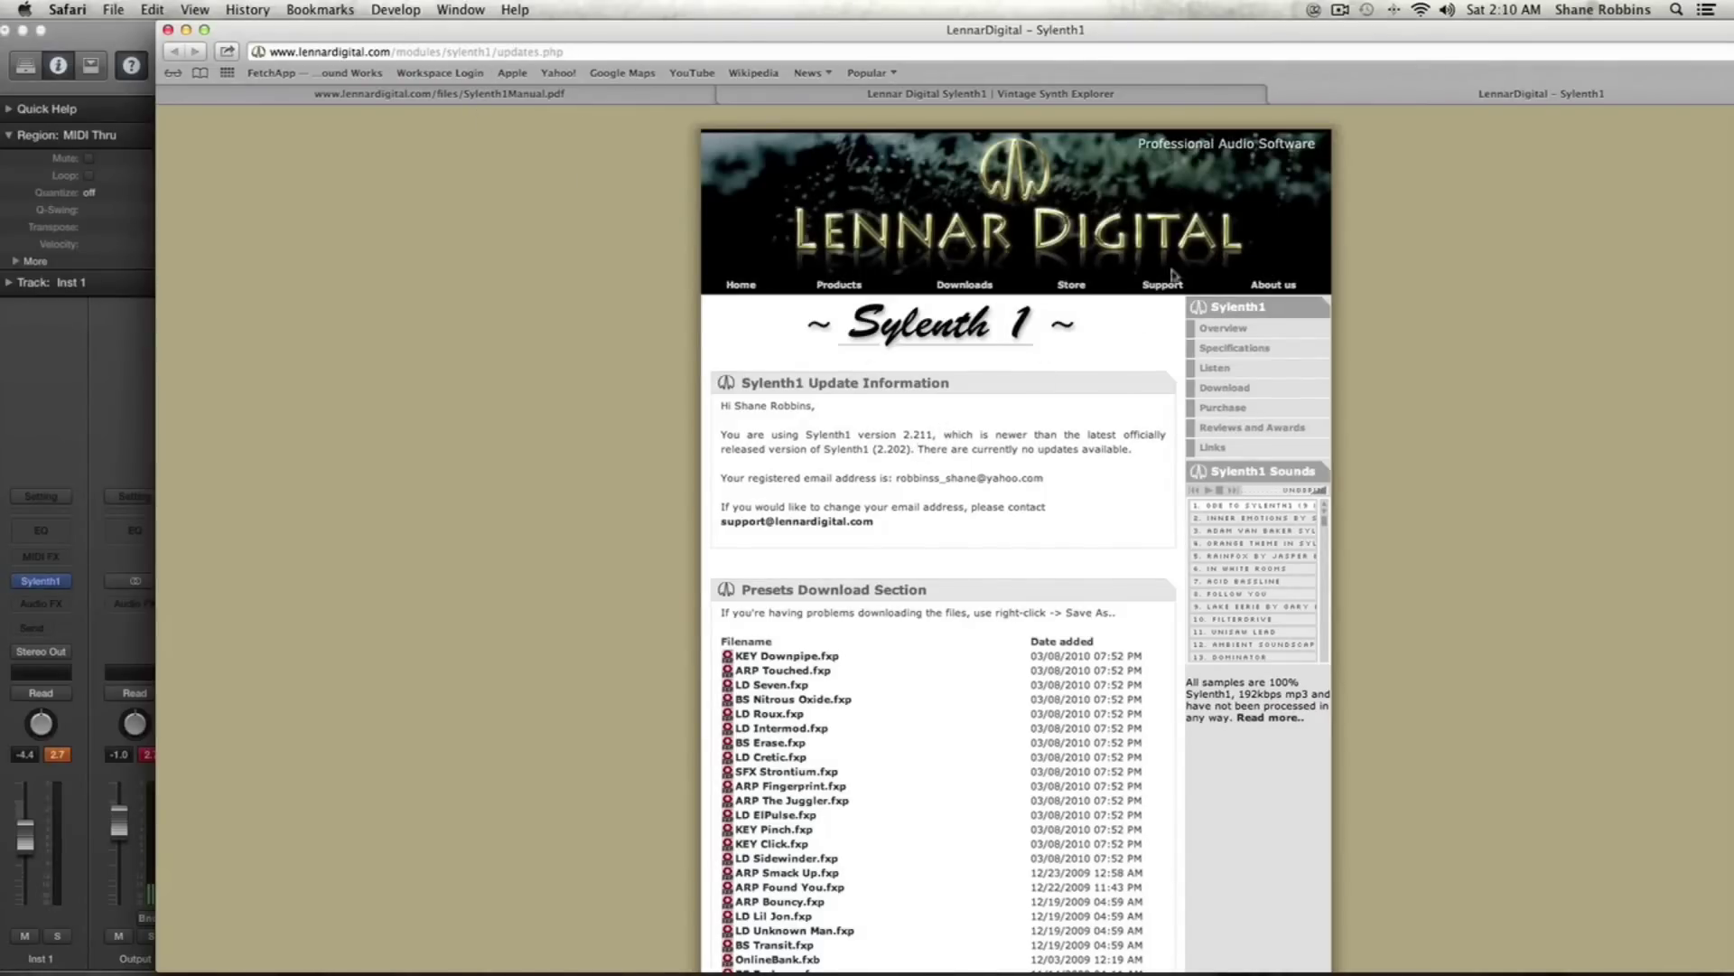
{"action": "left_click", "coordinate": [1278, 94]}
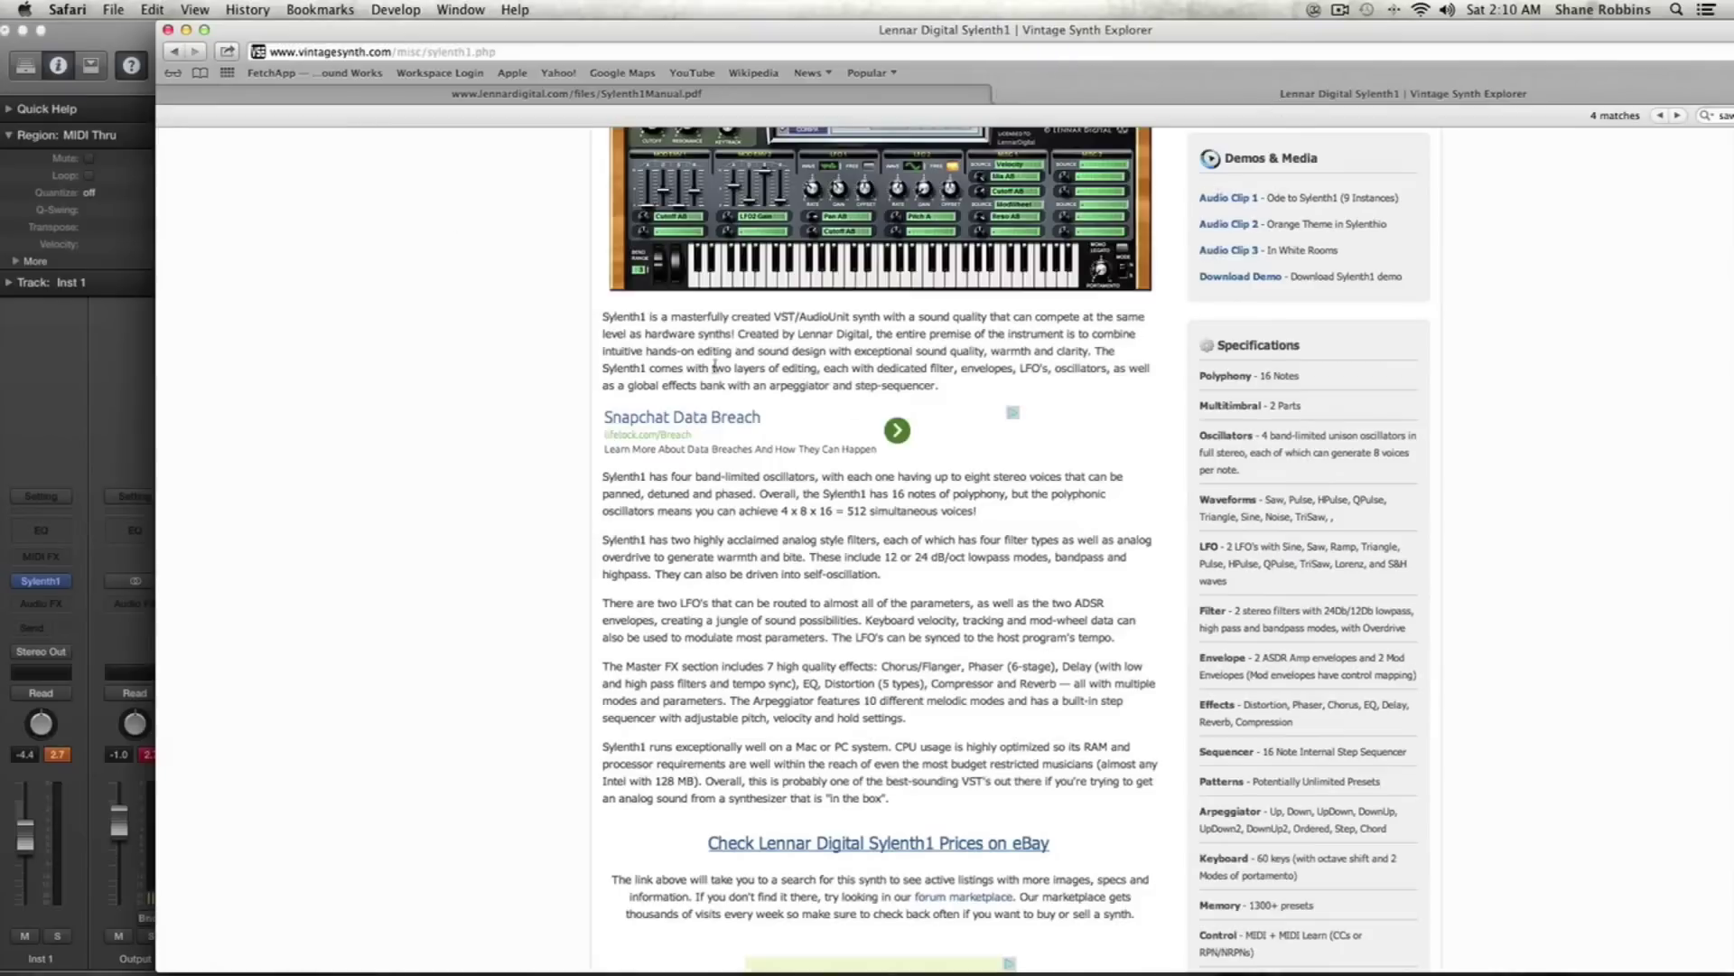
{"action": "left_click", "coordinate": [124, 47]}
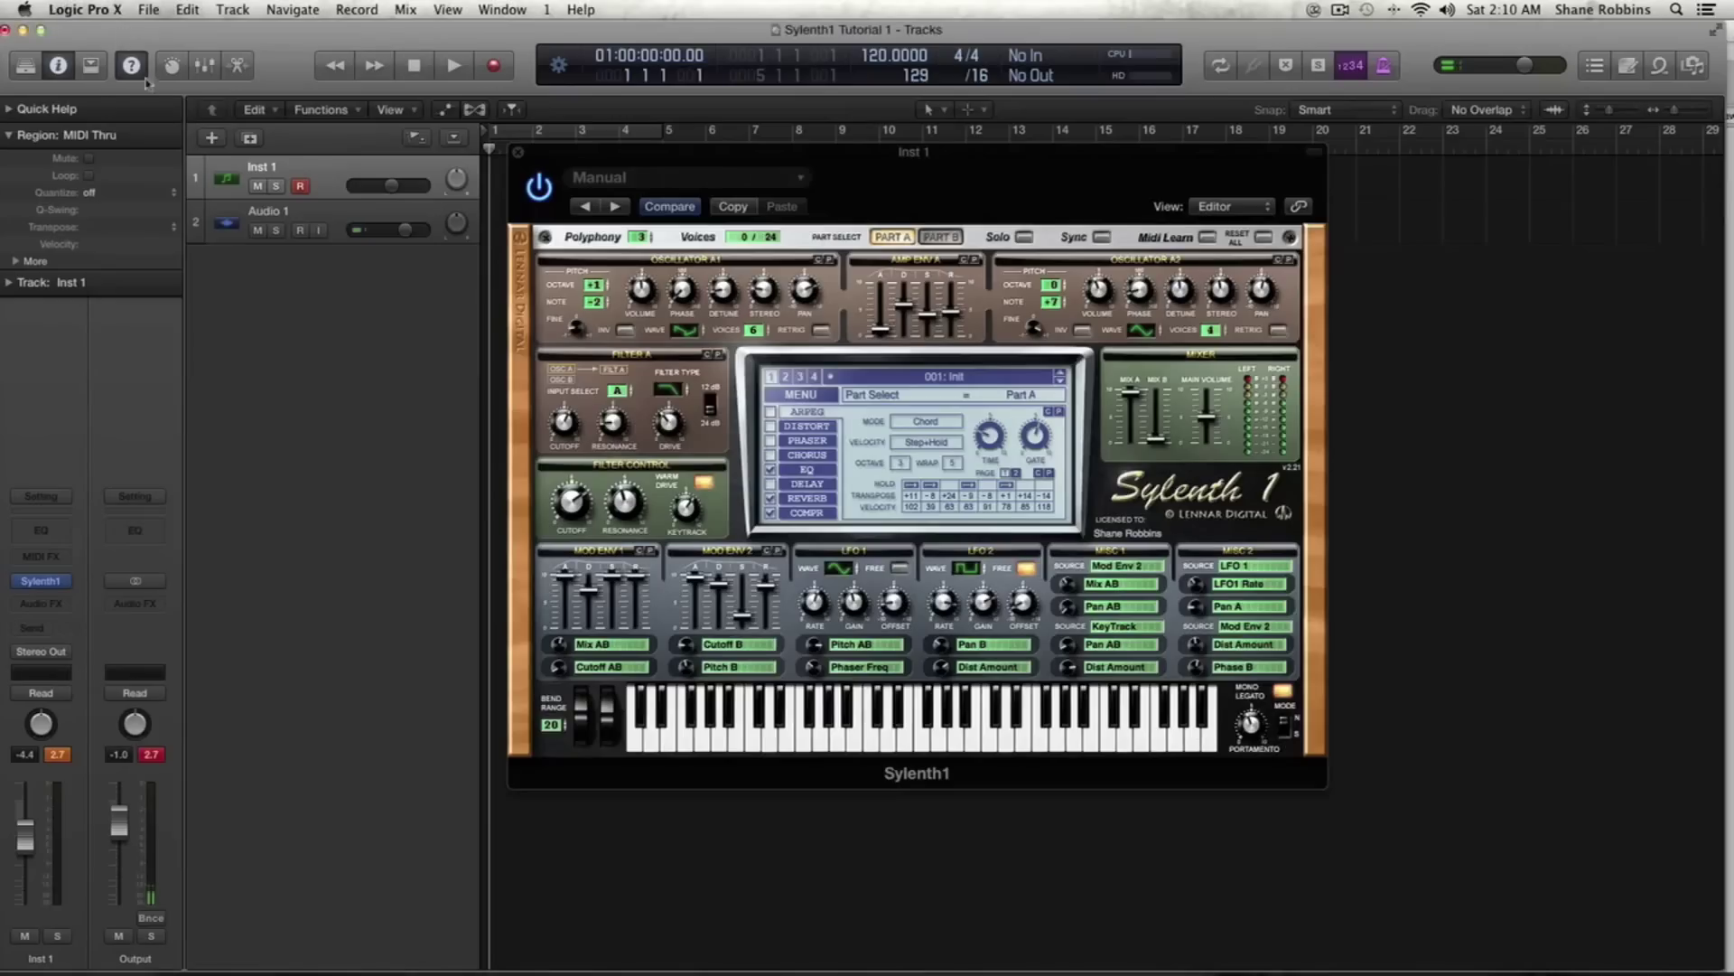
- Bring up Sylenth1's preset actions menu and dismiss it without choosing anything
{"action": "left_click", "coordinate": [786, 396]}
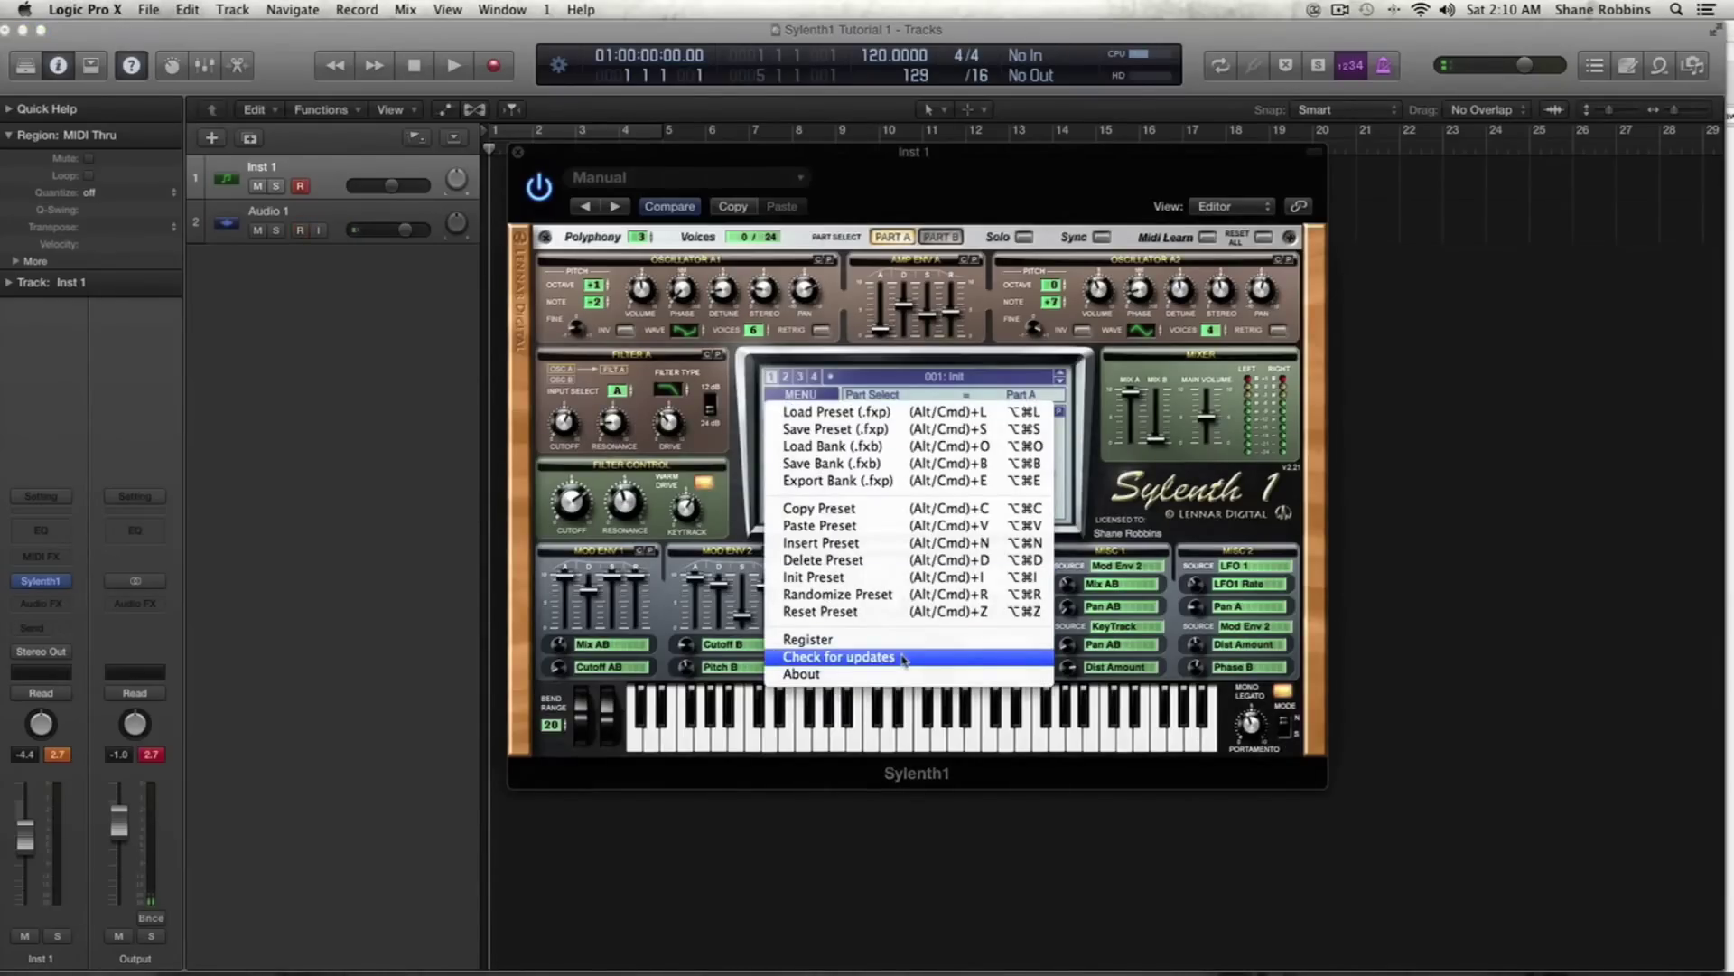
{"action": "left_click", "coordinate": [1217, 521]}
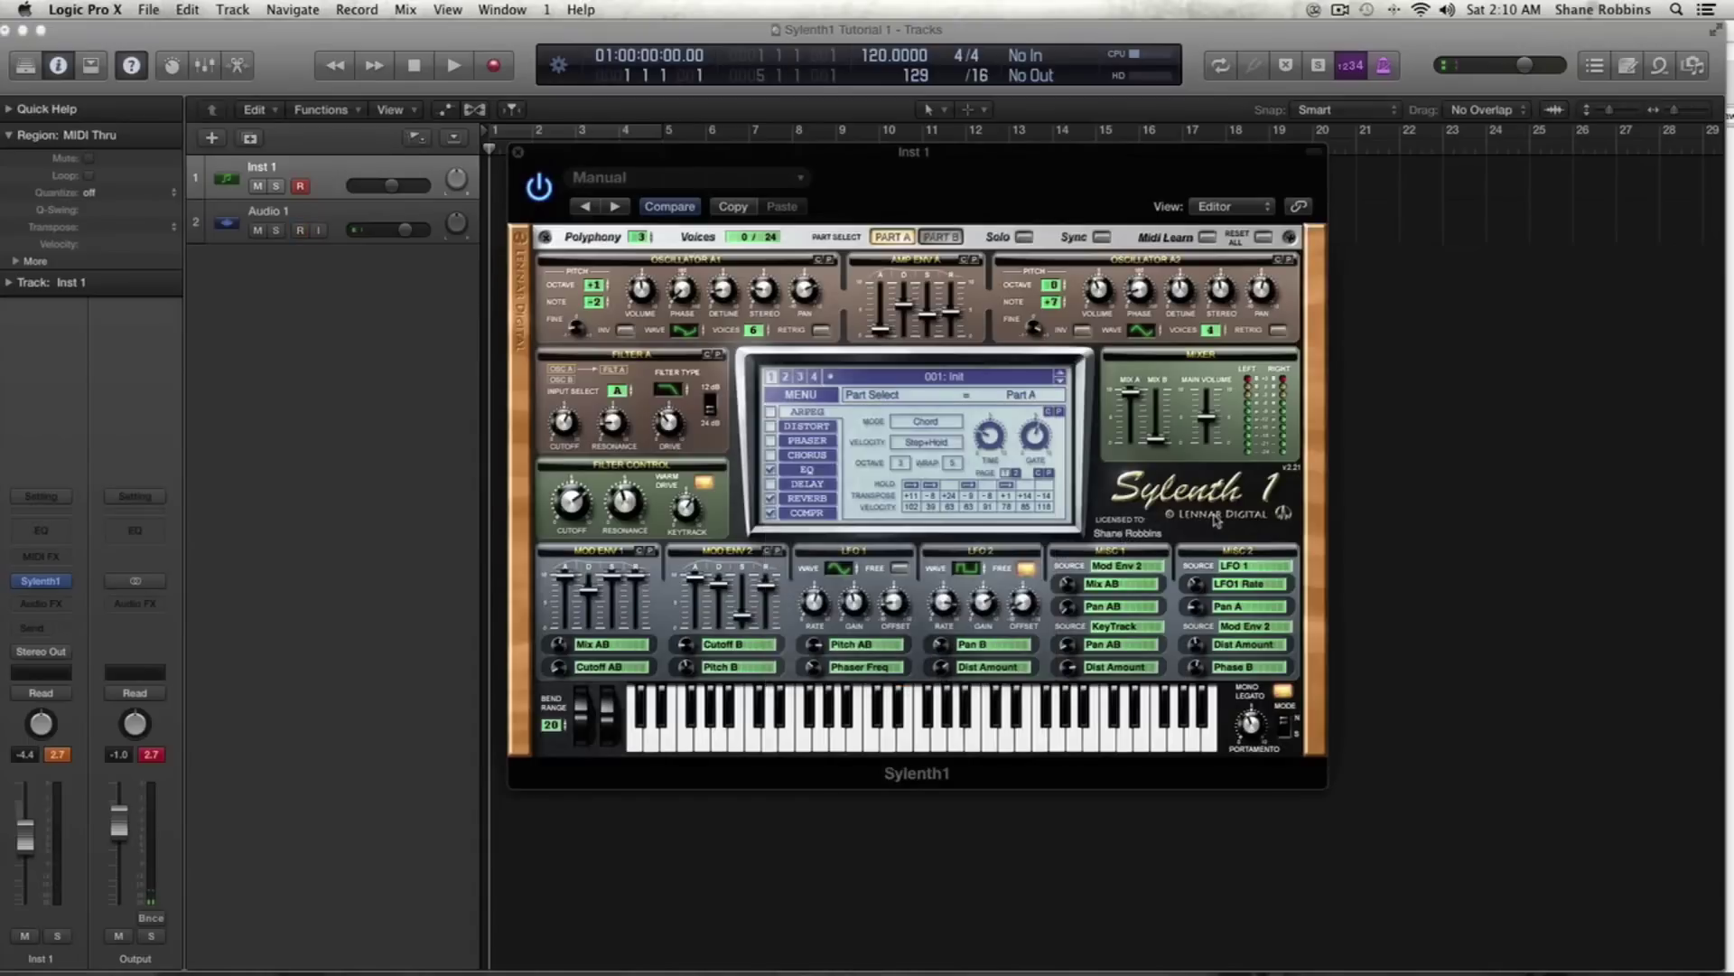